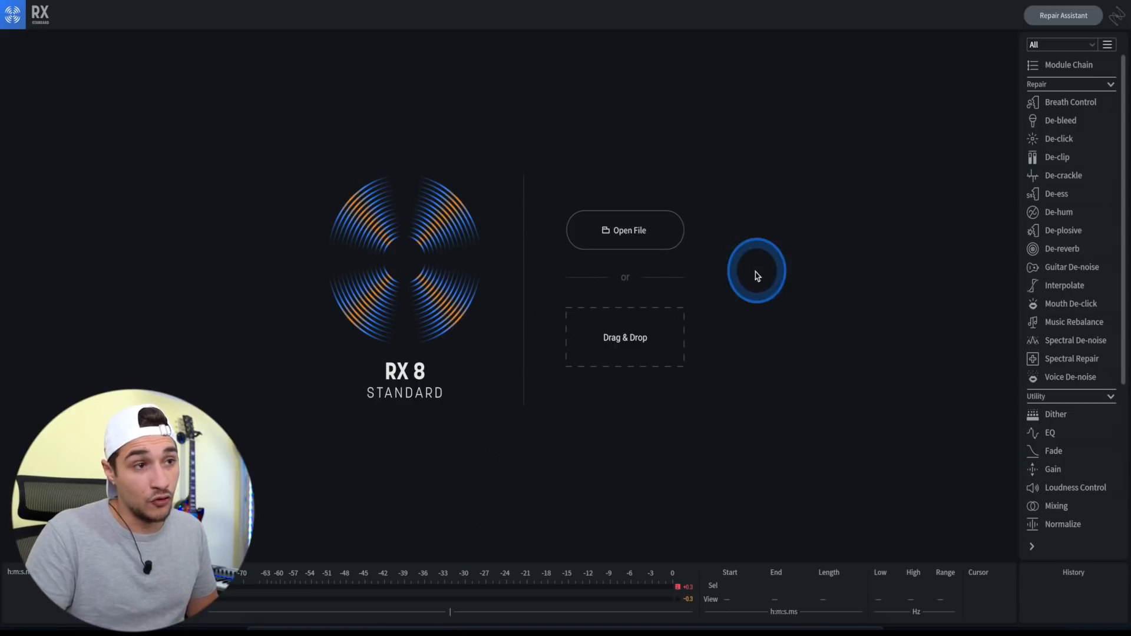
# Open the audio file Voice Promises Iphone .WAV and briefly view its left and right channels in separate displays.
pyautogui.click(619, 228)
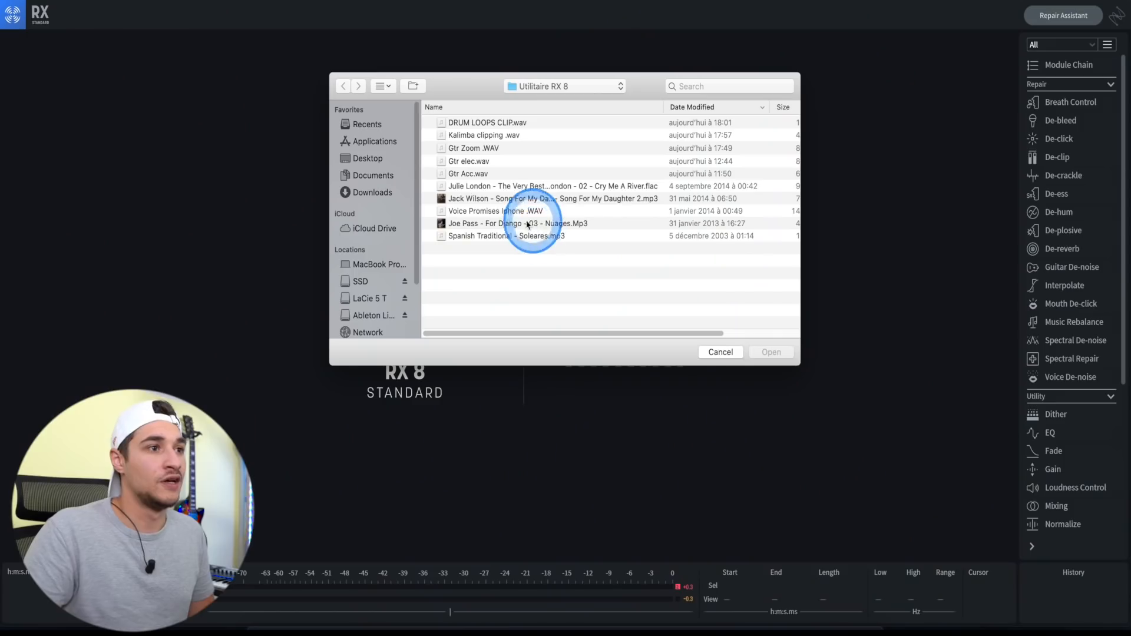
pyautogui.doubleClick(490, 212)
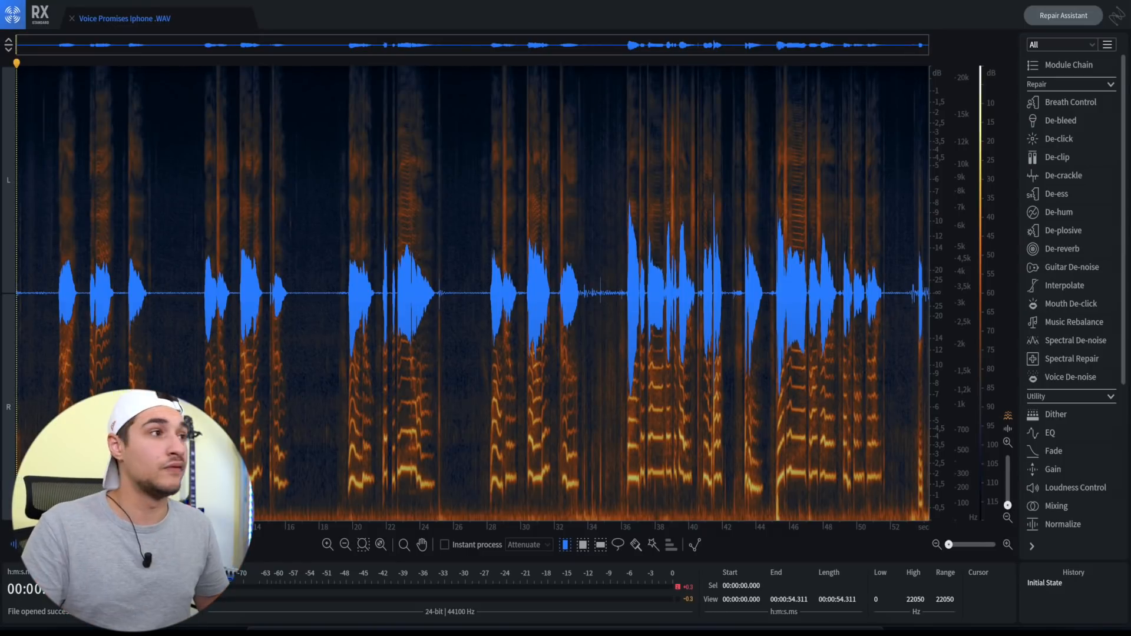
pyautogui.click(8, 44)
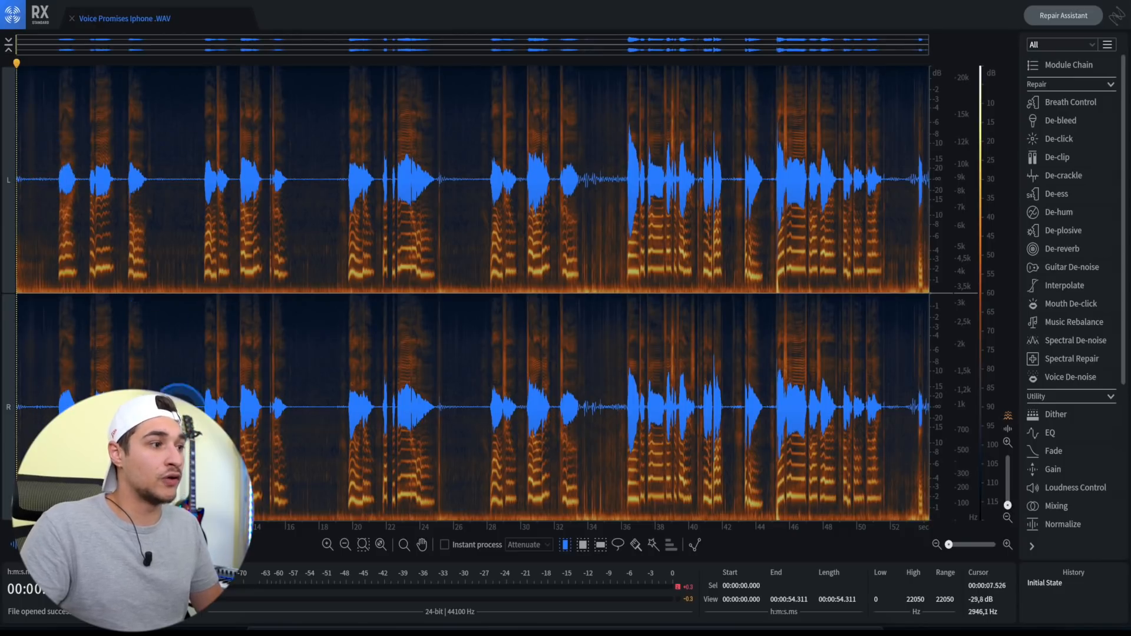
pyautogui.click(8, 45)
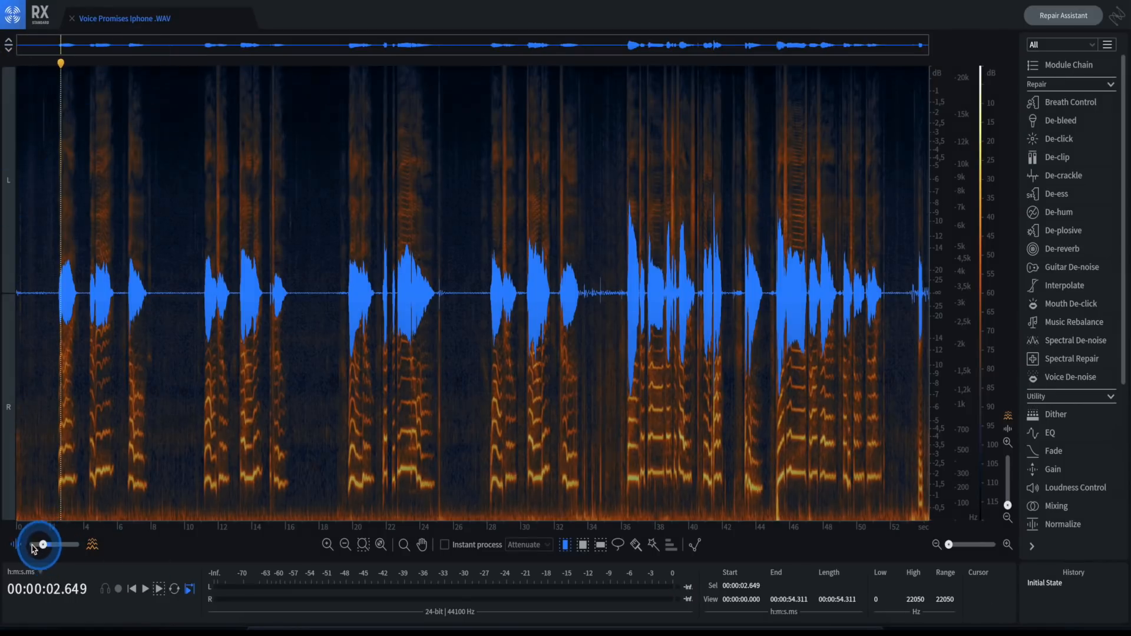
# Compare the waveform-only display, blend the view slightly more toward the spectrogram, and reduce the waveform's vertical scale.
pyautogui.moveTo(45, 543); pyautogui.dragTo(18, 550)
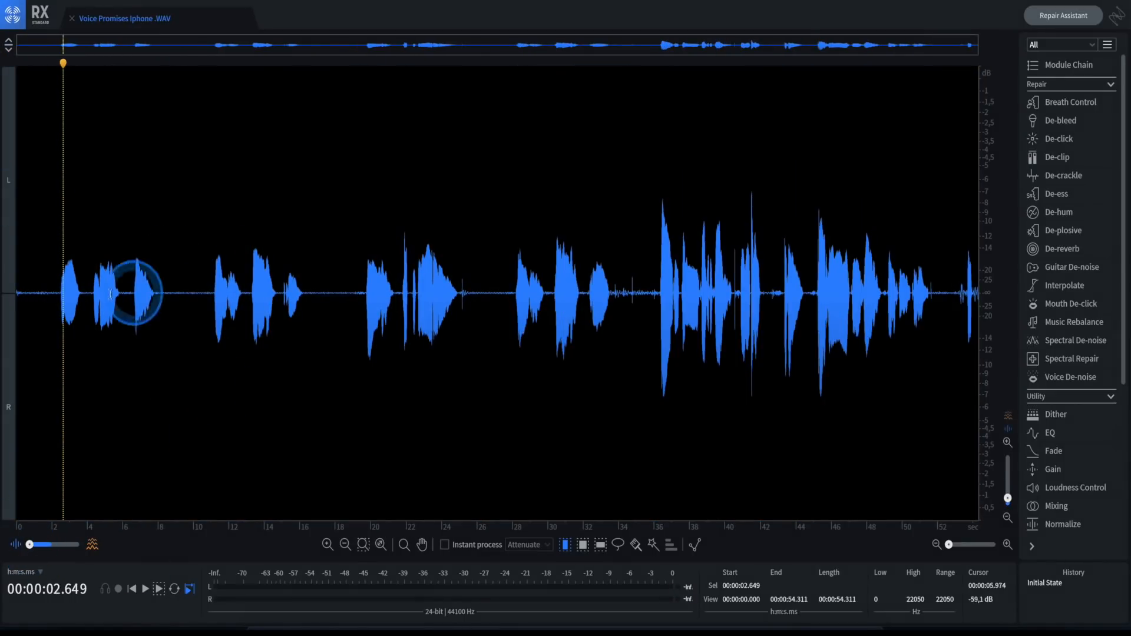
pyautogui.moveTo(30, 546); pyautogui.dragTo(55, 545)
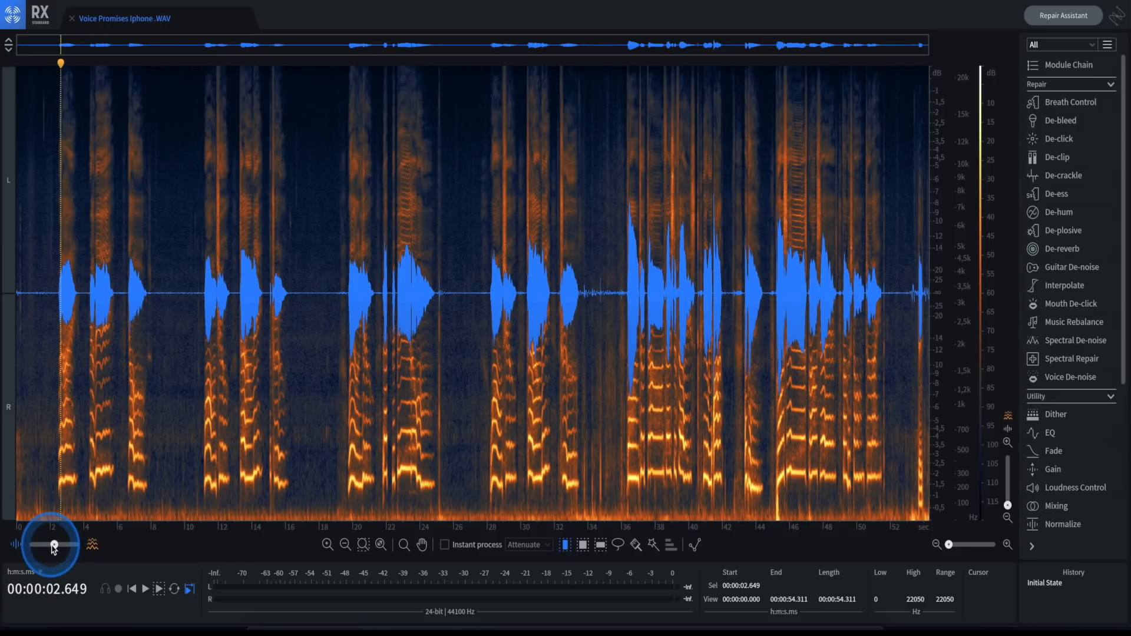
pyautogui.moveTo(948, 544)
pyautogui.mouseDown()
pyautogui.moveTo(978, 546)
pyautogui.moveTo(949, 544)
pyautogui.mouseUp()
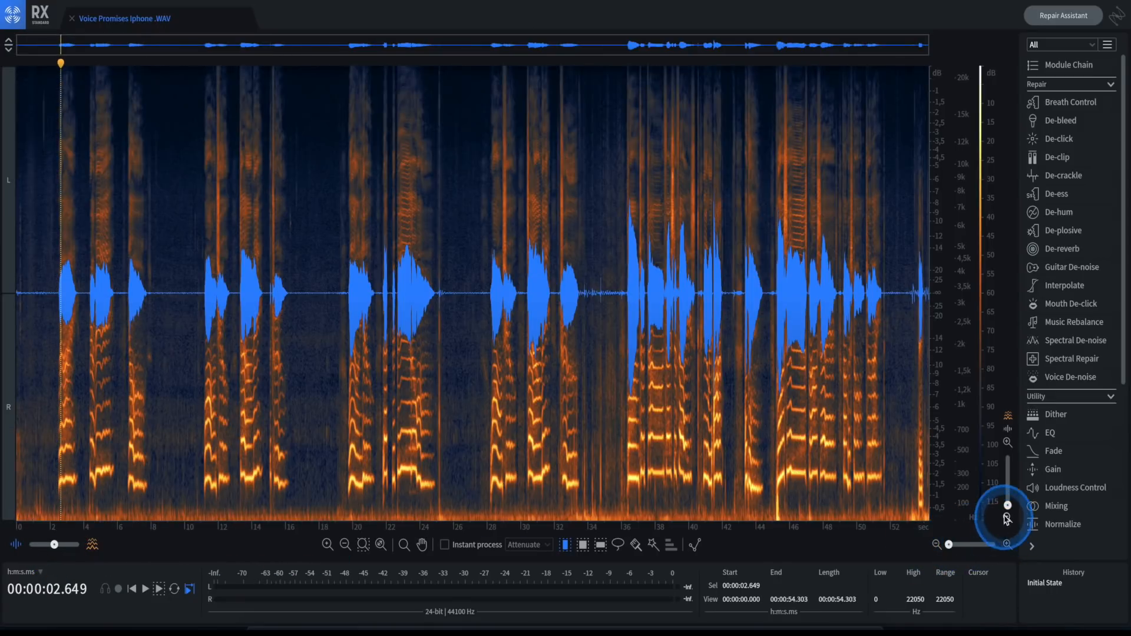
pyautogui.moveTo(1007, 505)
pyautogui.mouseDown()
pyautogui.moveTo(1007, 483)
pyautogui.moveTo(1006, 520)
pyautogui.moveTo(1008, 503)
pyautogui.mouseUp()
pyautogui.click(1007, 429)
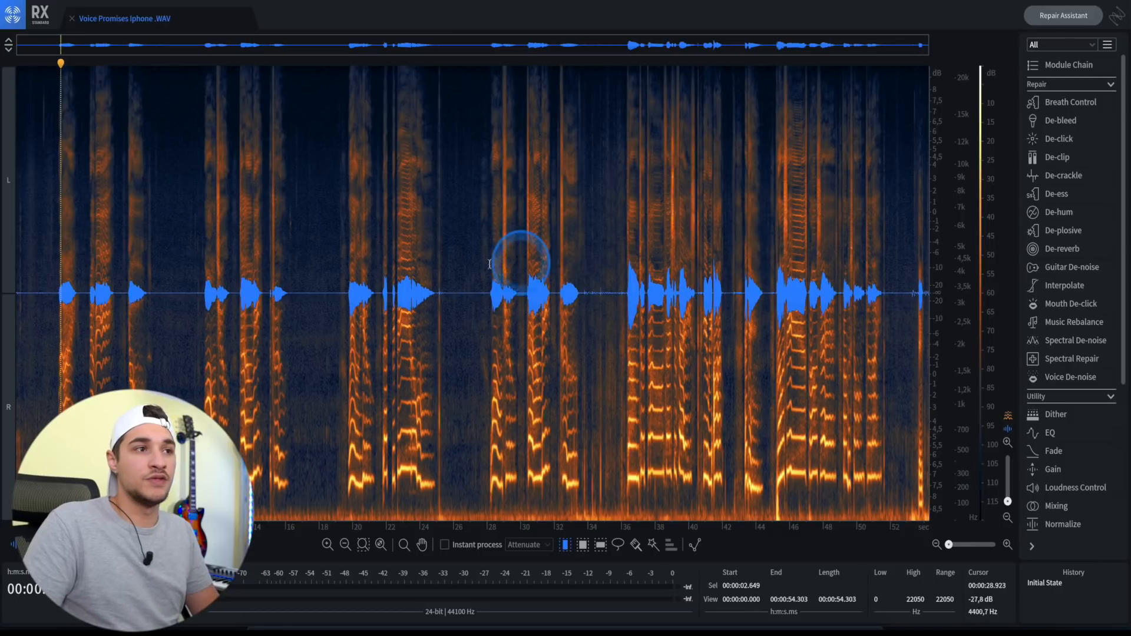
# Move the playhead through several points of the recording, stopping at about 11 seconds.
pyautogui.click(288, 65)
pyautogui.click(328, 67)
pyautogui.click(397, 67)
pyautogui.click(469, 64)
pyautogui.click(549, 62)
pyautogui.click(399, 63)
pyautogui.click(284, 59)
pyautogui.click(202, 59)
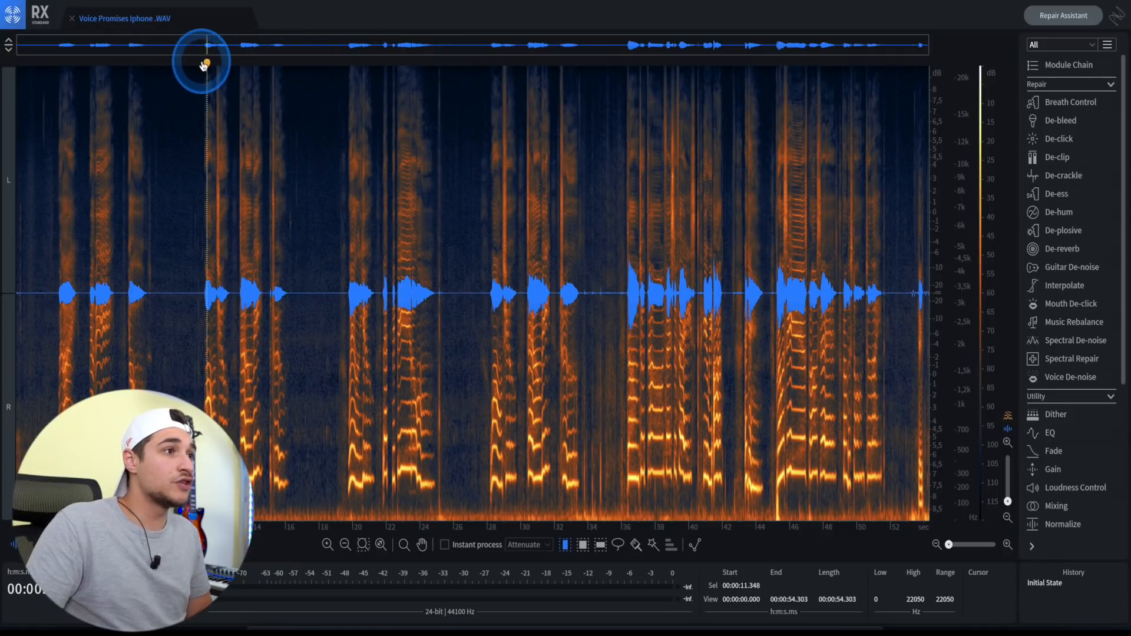
# Listen to the recording from the start up to about 17 seconds.
pyautogui.click(16, 63)
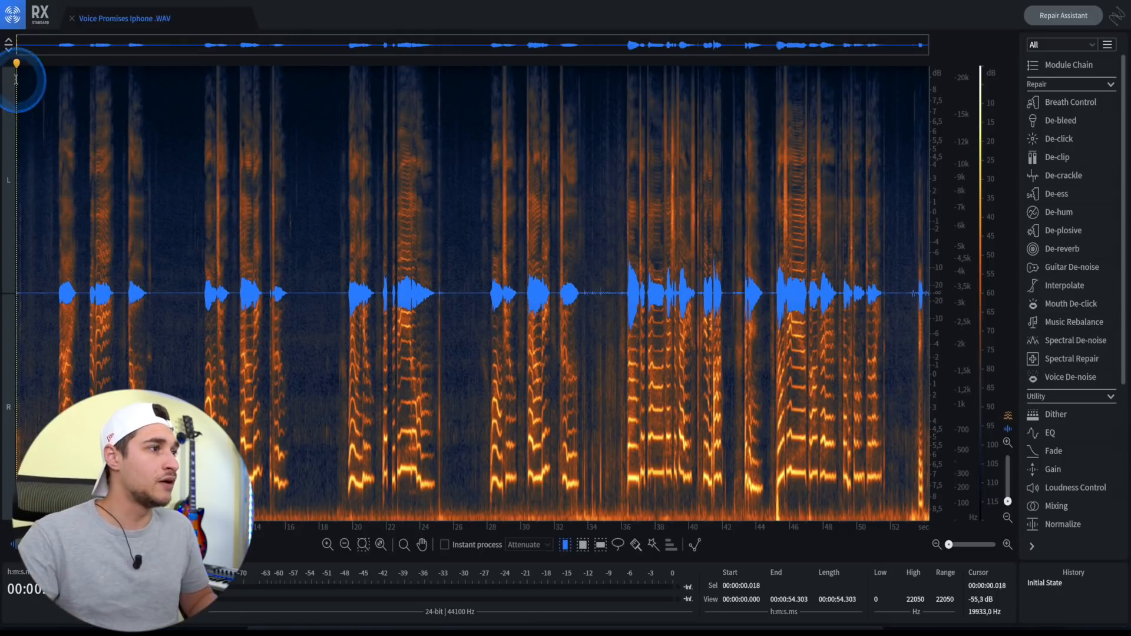
pyautogui.press('space')
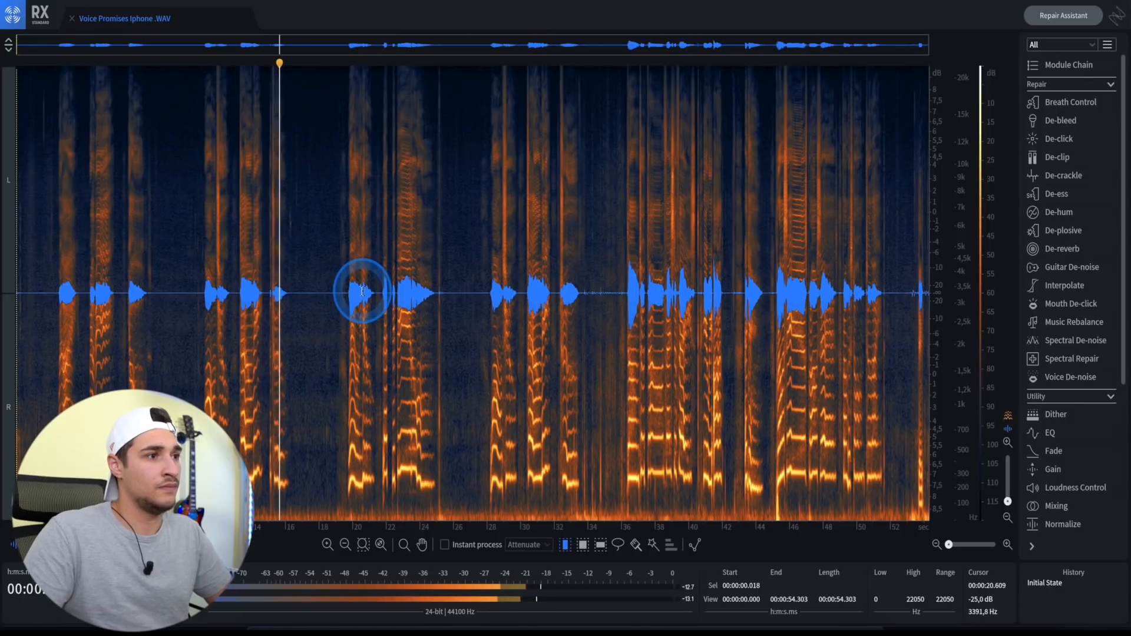
pyautogui.press('space')
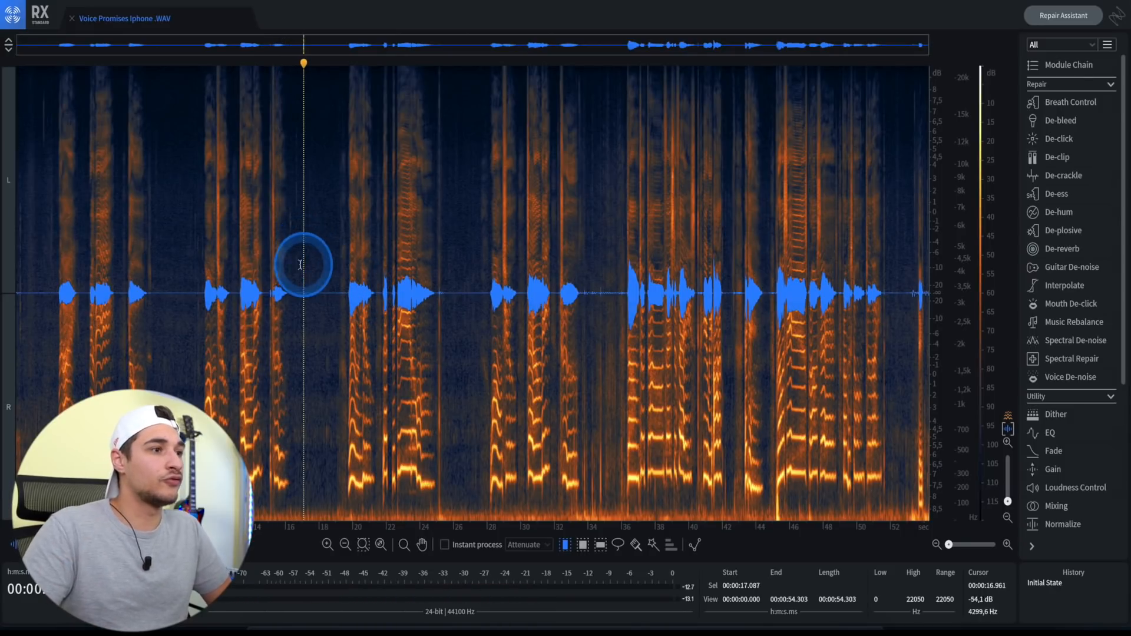
# Try time selections on the silent gaps between phrases, including the range from about 16.3 to 19.7 seconds.
pyautogui.moveTo(293, 265); pyautogui.dragTo(340, 262)
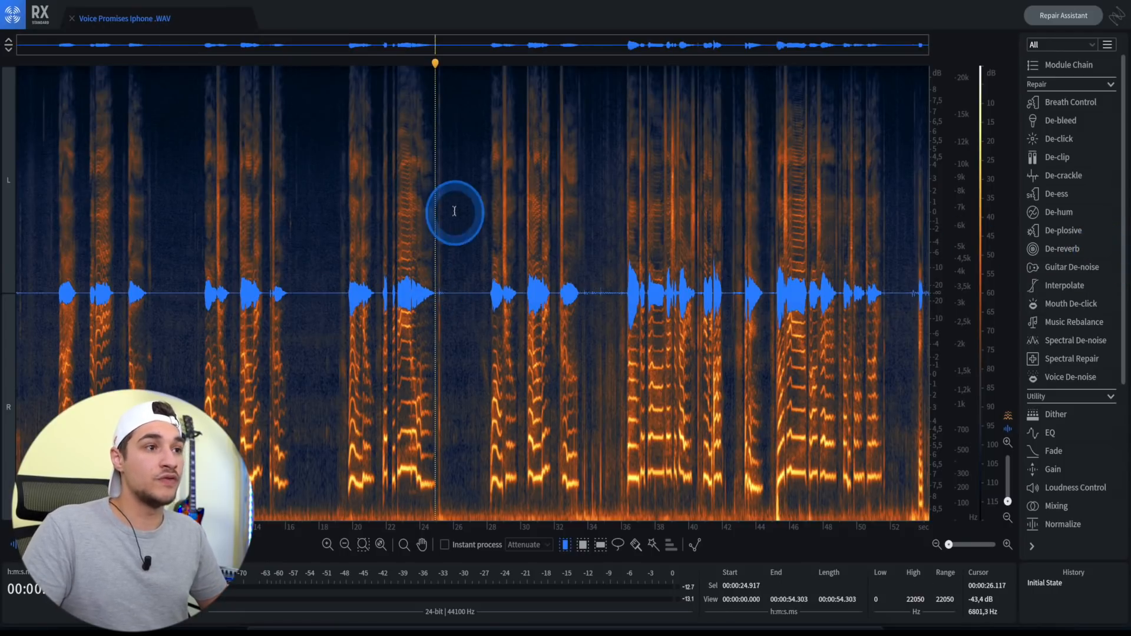
pyautogui.moveTo(454, 210); pyautogui.dragTo(491, 208)
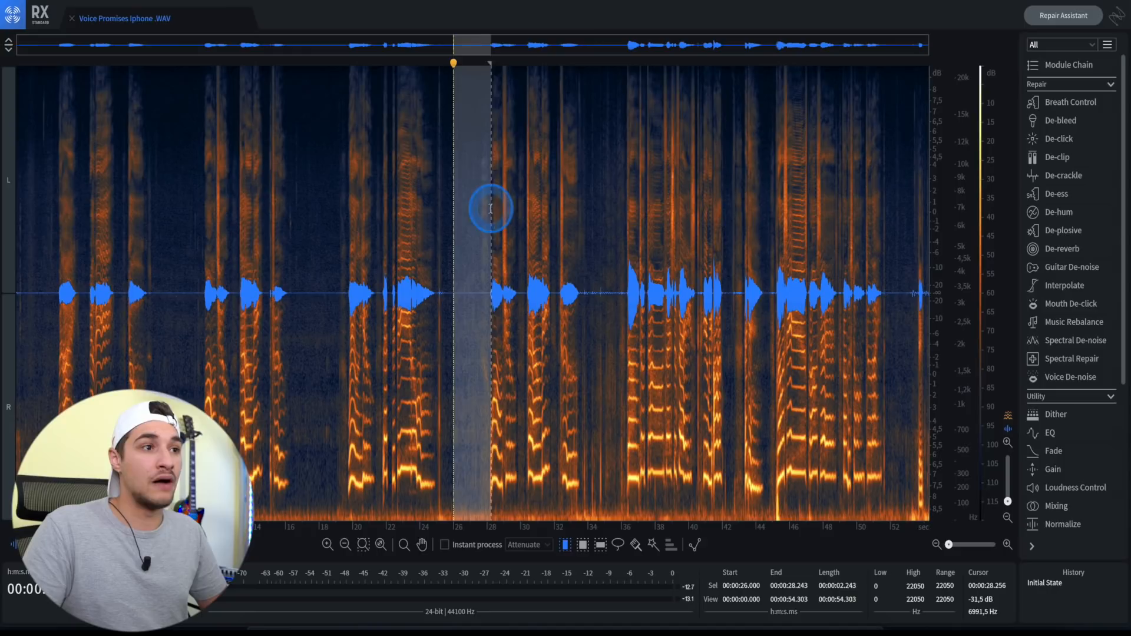
pyautogui.click(291, 205)
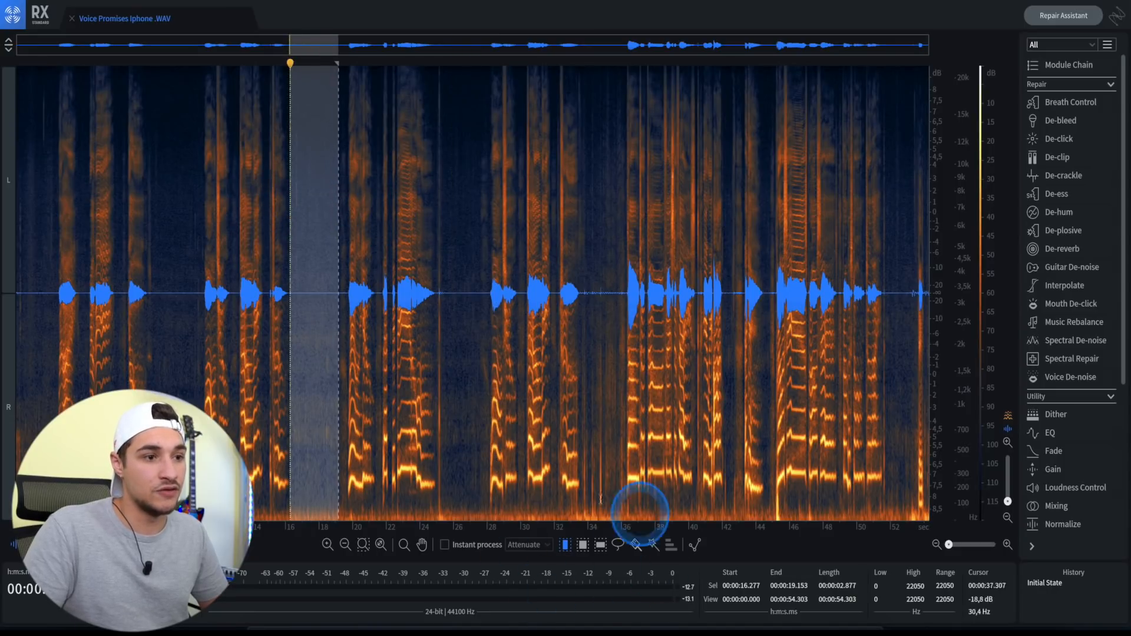
pyautogui.moveTo(291, 232); pyautogui.dragTo(347, 234)
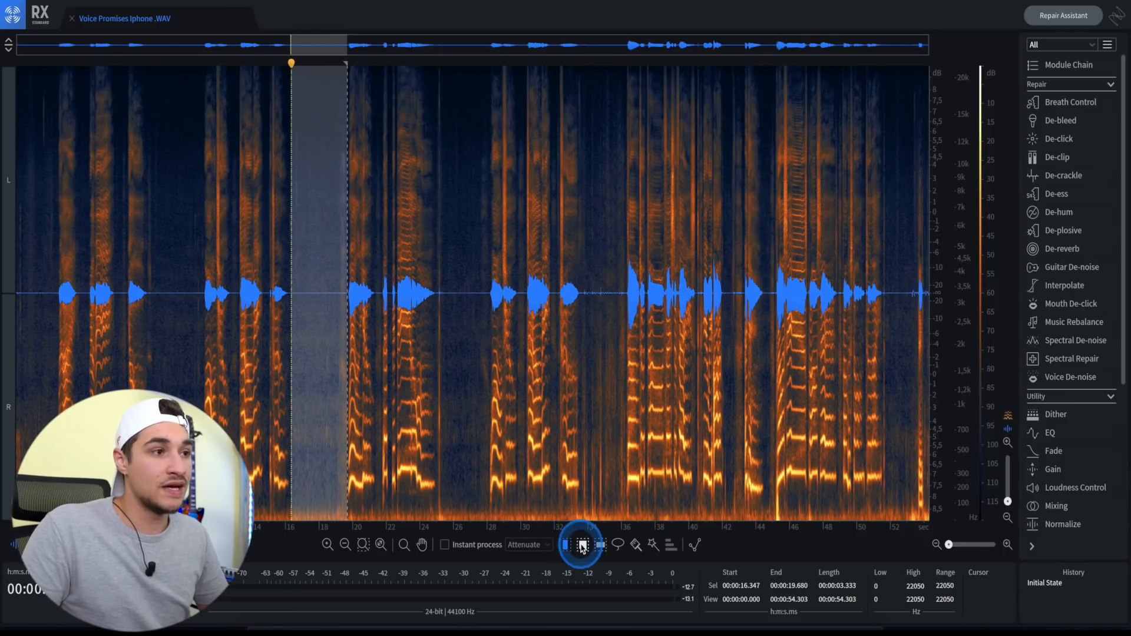
# Try a rectangular time-frequency selection, and a frequency-only selection of the lowest band up to about 115 Hz across the recording.
pyautogui.moveTo(218, 228); pyautogui.dragTo(320, 291)
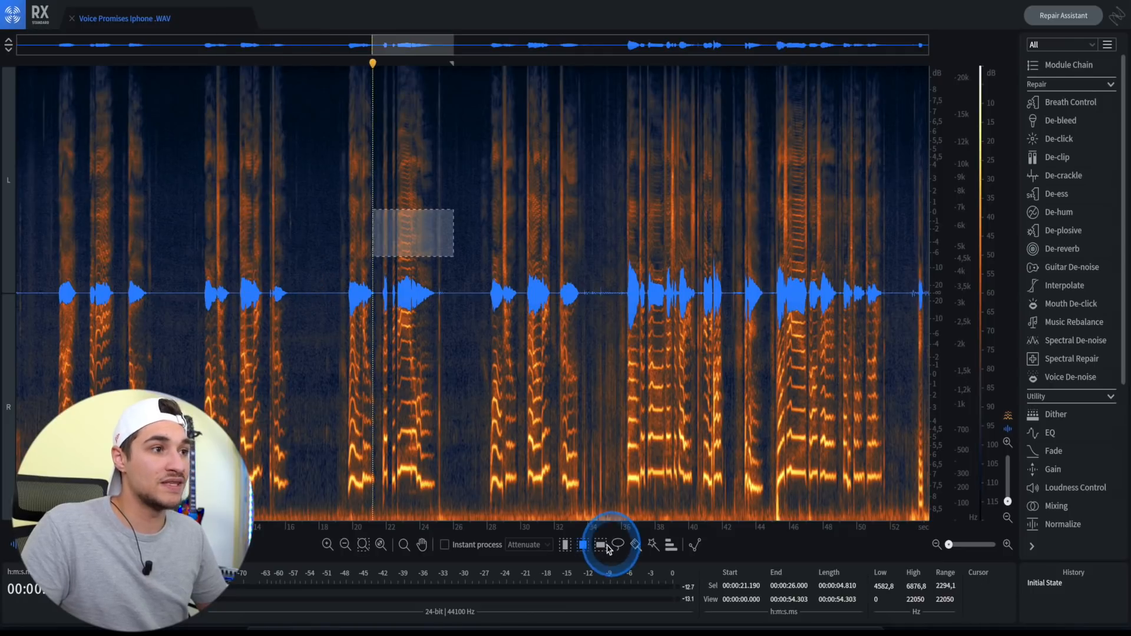
pyautogui.click(604, 546)
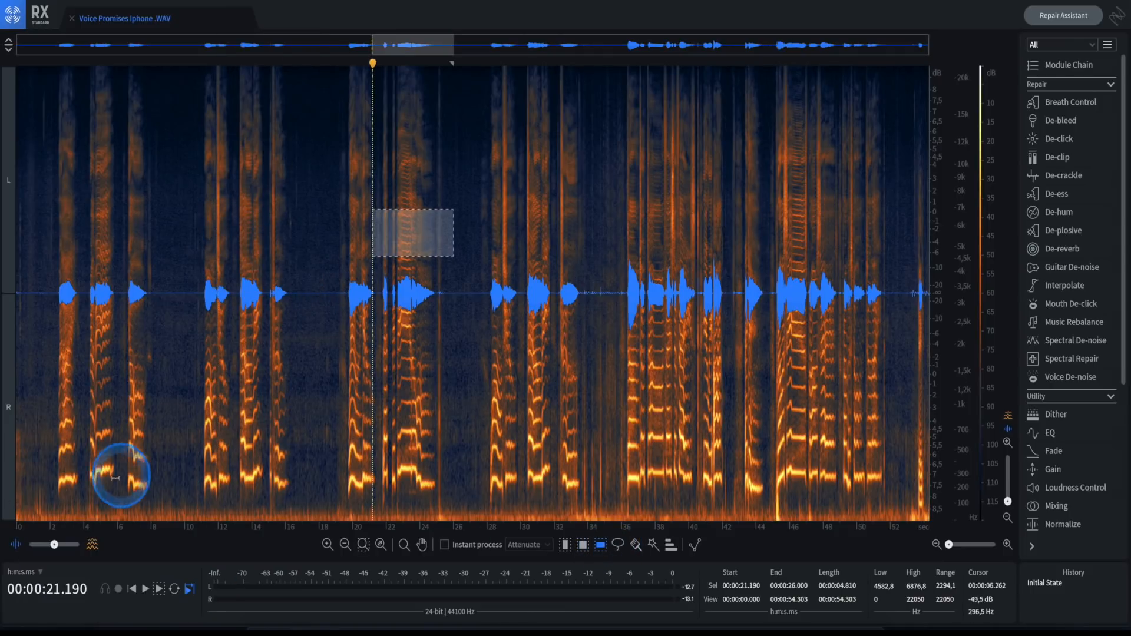
pyautogui.moveTo(33, 501); pyautogui.dragTo(54, 545)
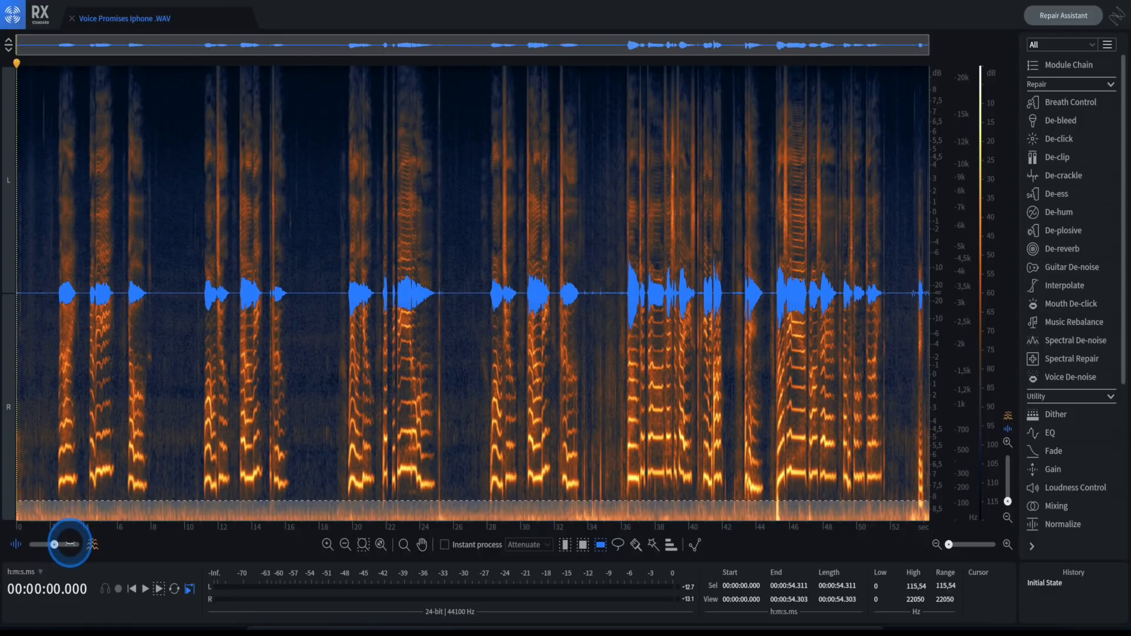
# Try a lasso selection around the gap between about 15.6 and 20.2 seconds, and clear it.
pyautogui.click(618, 545)
pyautogui.moveTo(319, 218)
pyautogui.mouseDown()
pyautogui.moveTo(303, 223)
pyautogui.moveTo(327, 404)
pyautogui.mouseUp()
pyautogui.moveTo(317, 233); pyautogui.dragTo(318, 224)
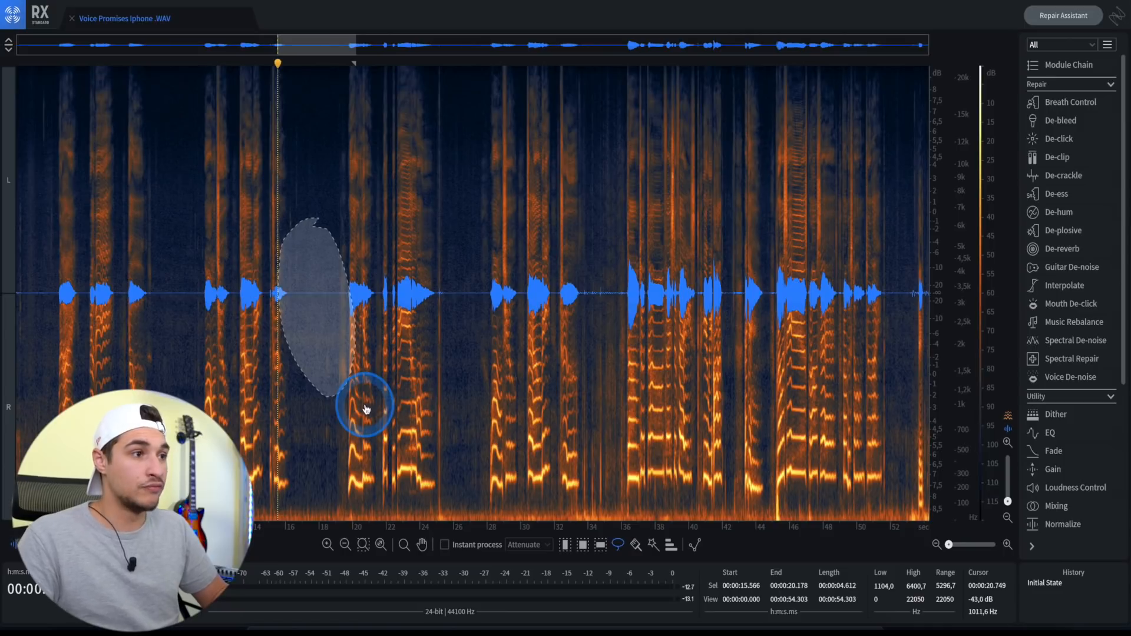
pyautogui.click(391, 298)
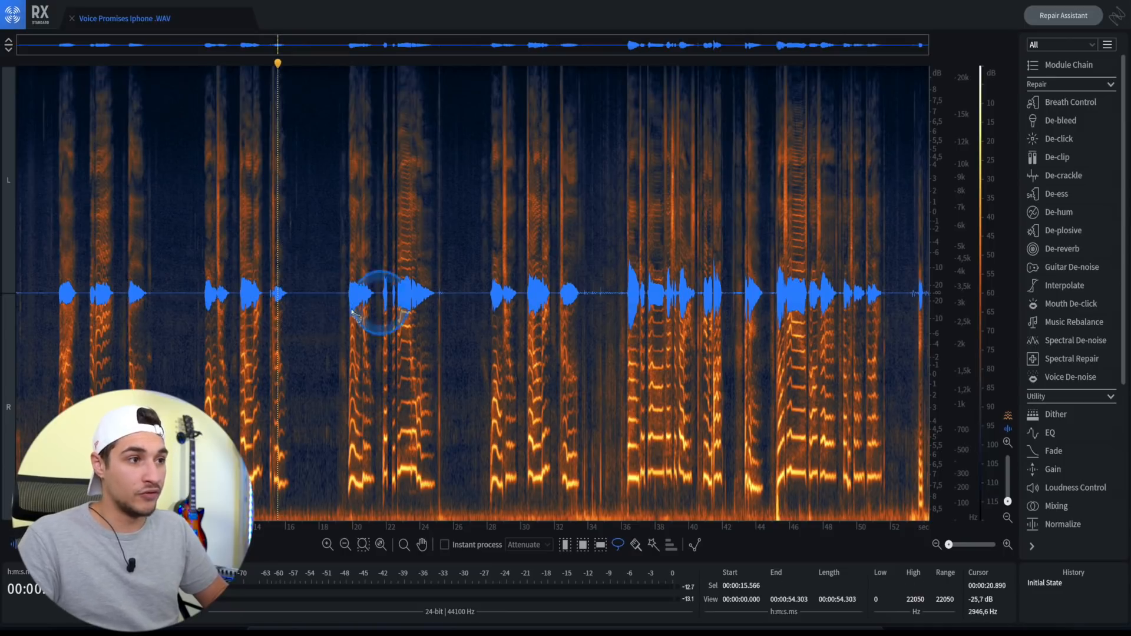
# Try a brush selection over the gap after 15 seconds, clear it, and magic-wand the narrow vertical noise line near 25 seconds.
pyautogui.click(635, 545)
pyautogui.moveTo(295, 175)
pyautogui.mouseDown()
pyautogui.moveTo(300, 353)
pyautogui.moveTo(283, 189)
pyautogui.moveTo(310, 203)
pyautogui.moveTo(339, 320)
pyautogui.moveTo(351, 262)
pyautogui.mouseUp()
pyautogui.press('super+d')
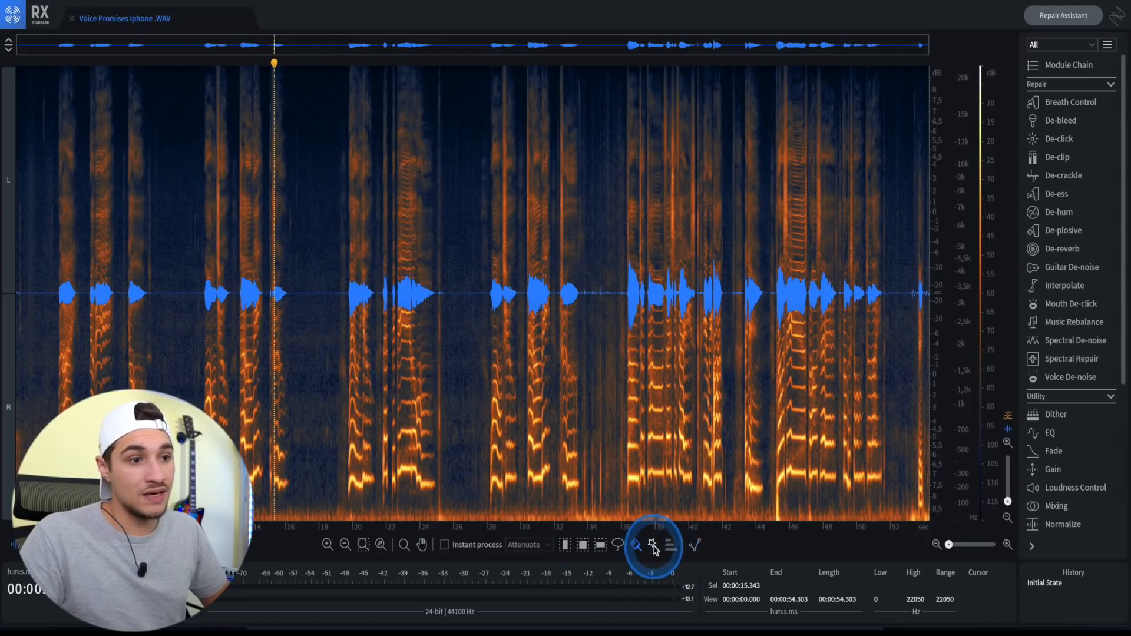
pyautogui.click(440, 373)
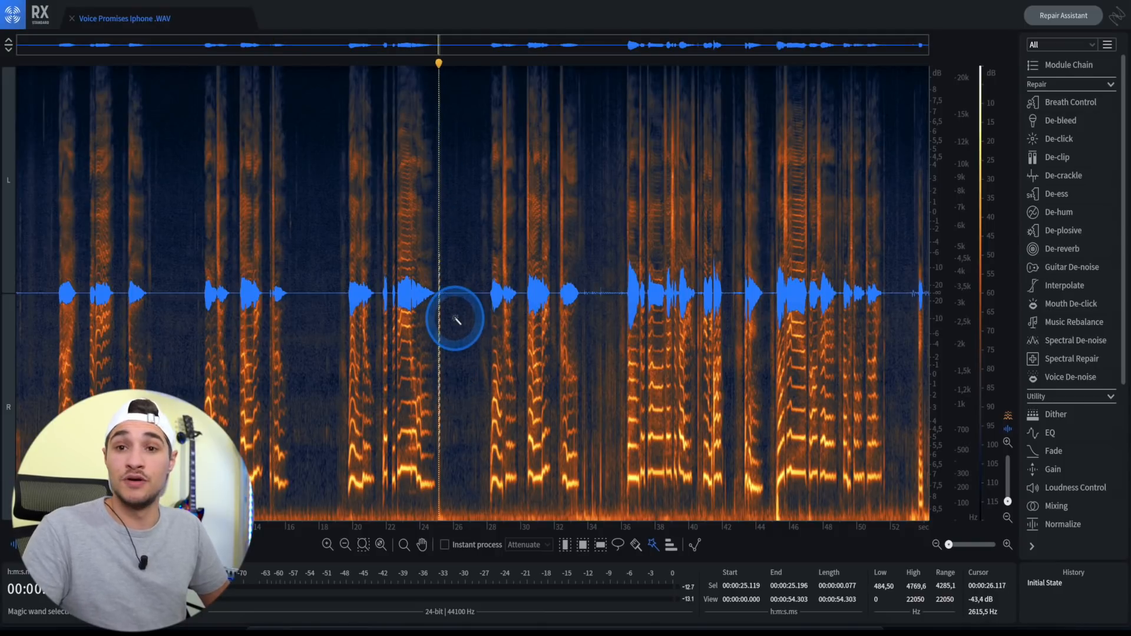
# Open the Voice De-noise module, move its window clear of the gap near 16 seconds, and look through its presets without choosing one.
pyautogui.click(1075, 341)
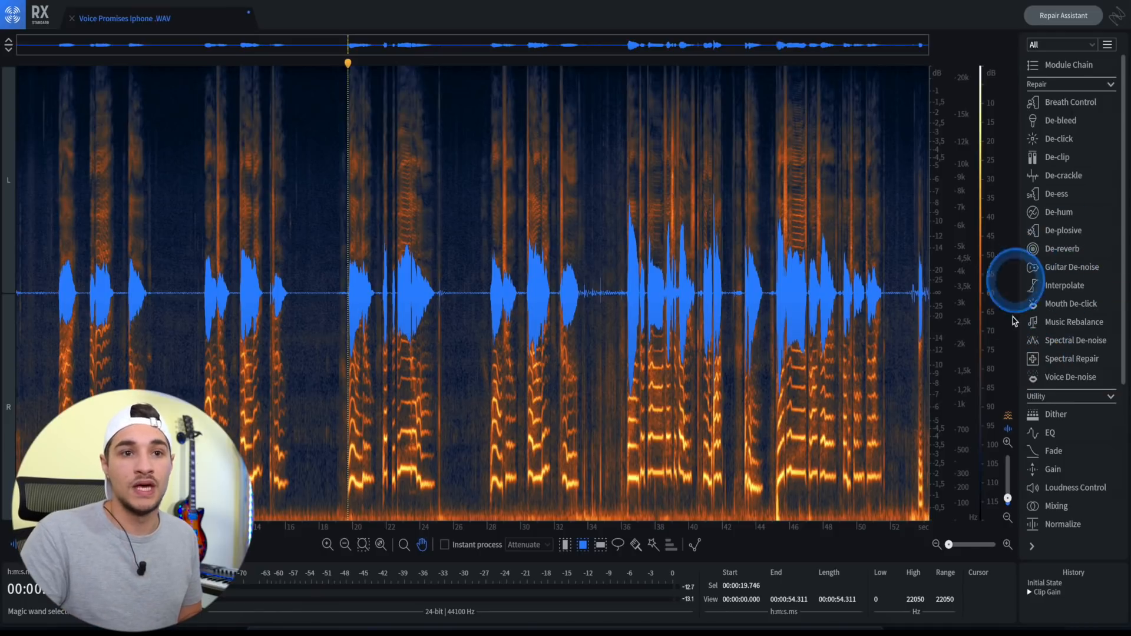
pyautogui.click(1069, 376)
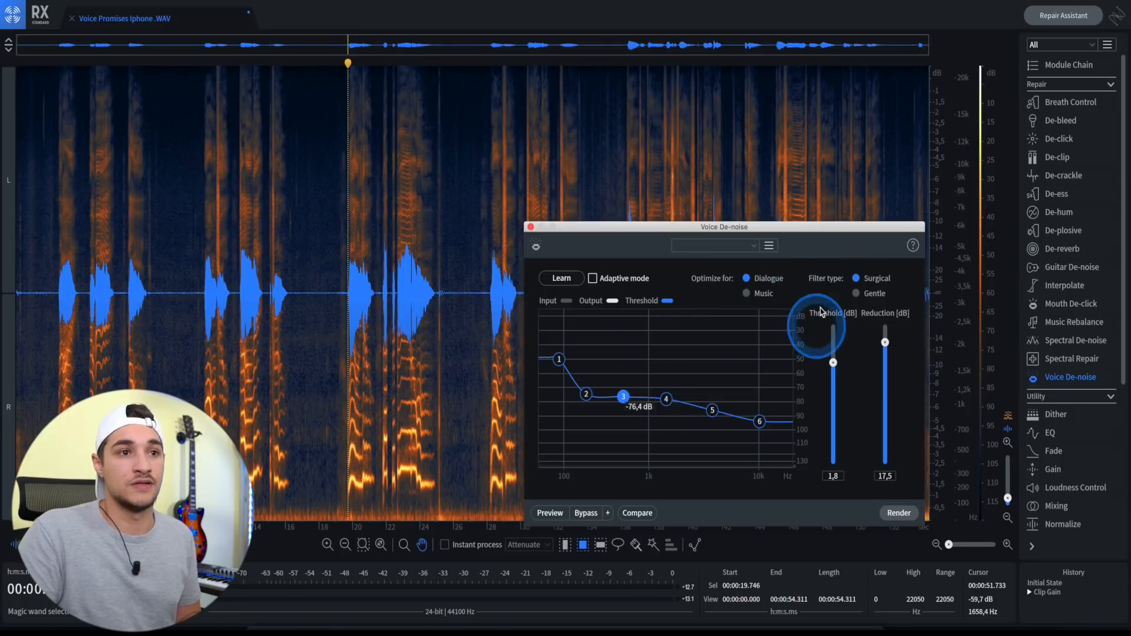
pyautogui.moveTo(736, 226); pyautogui.dragTo(893, 162)
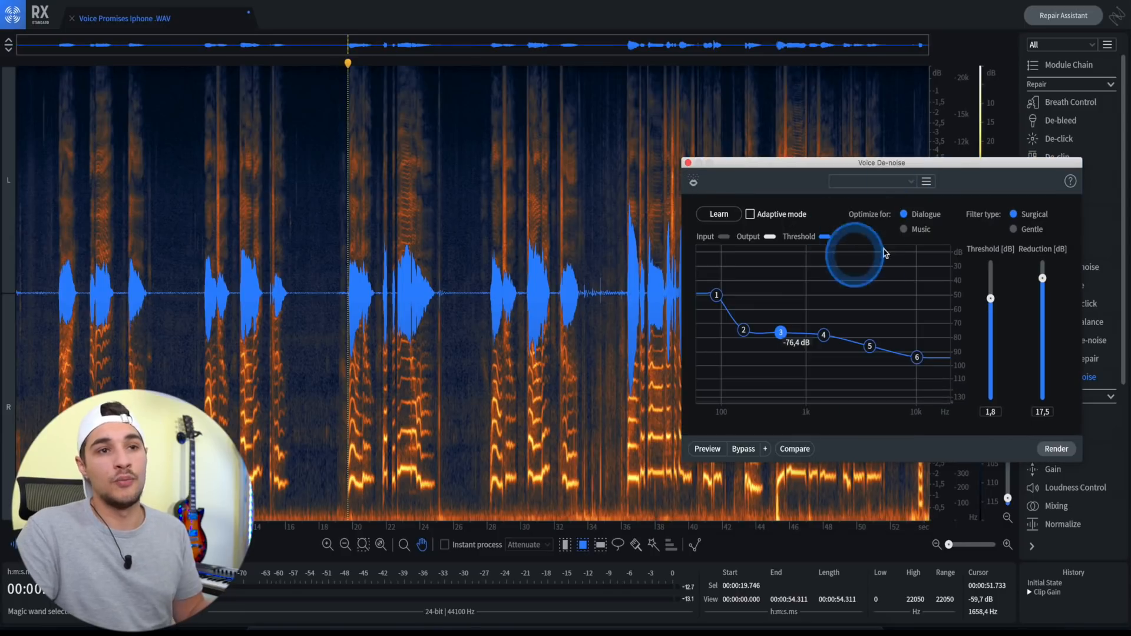
pyautogui.click(867, 182)
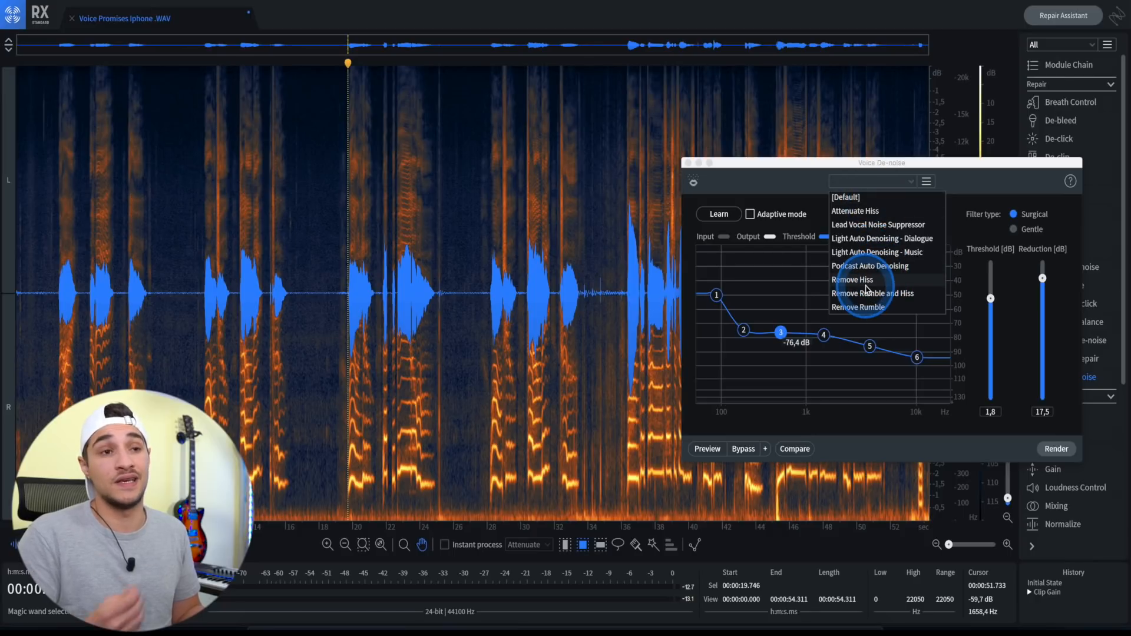
pyautogui.click(802, 186)
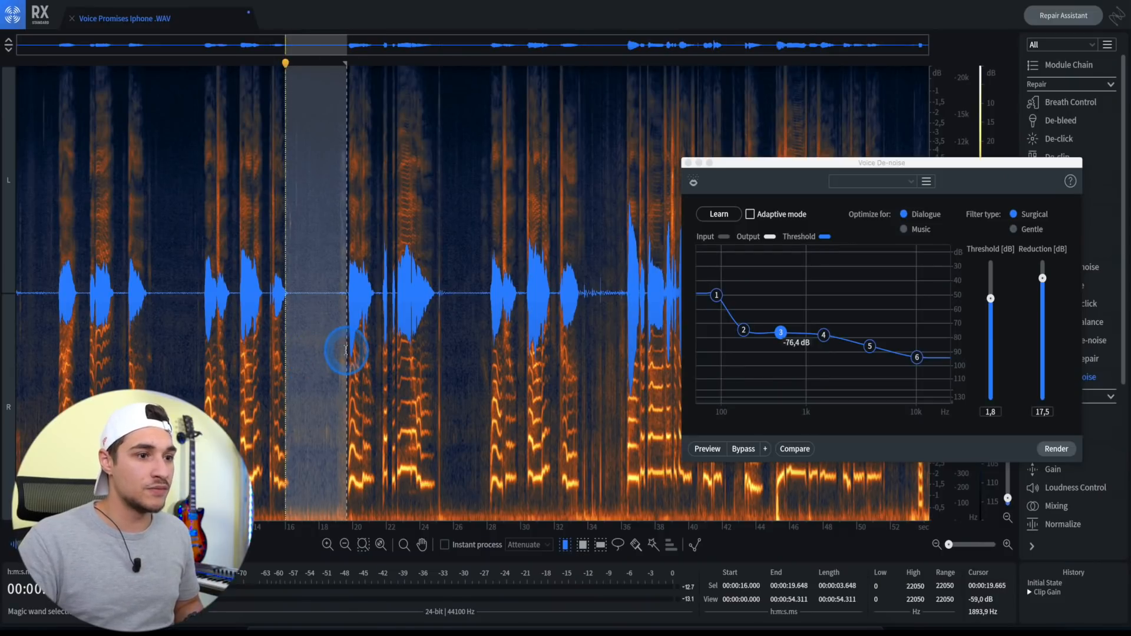
# Learn the noise profile from the selected gap between 16 and about 19.6 seconds, and preview the noise reduction on it.
pyautogui.click(714, 214)
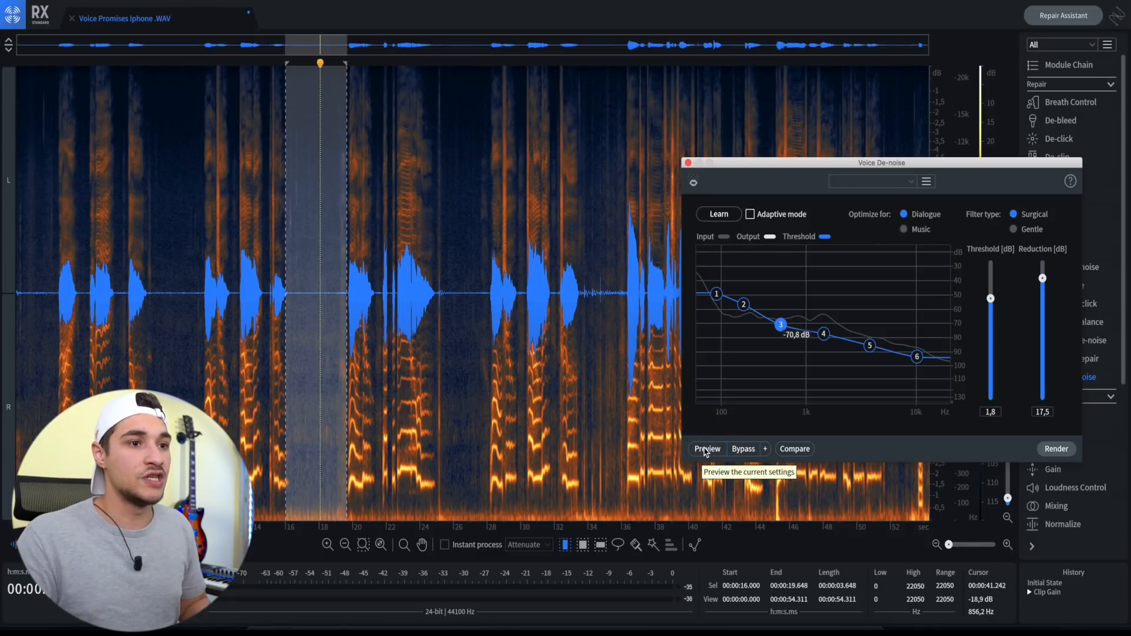
pyautogui.click(706, 449)
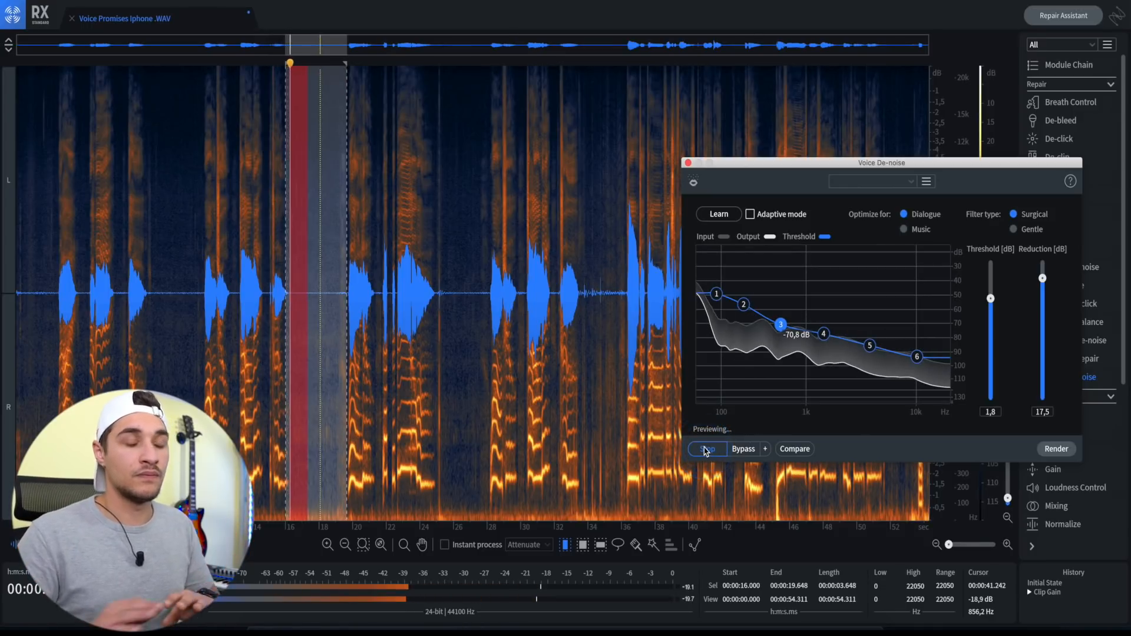
pyautogui.click(705, 451)
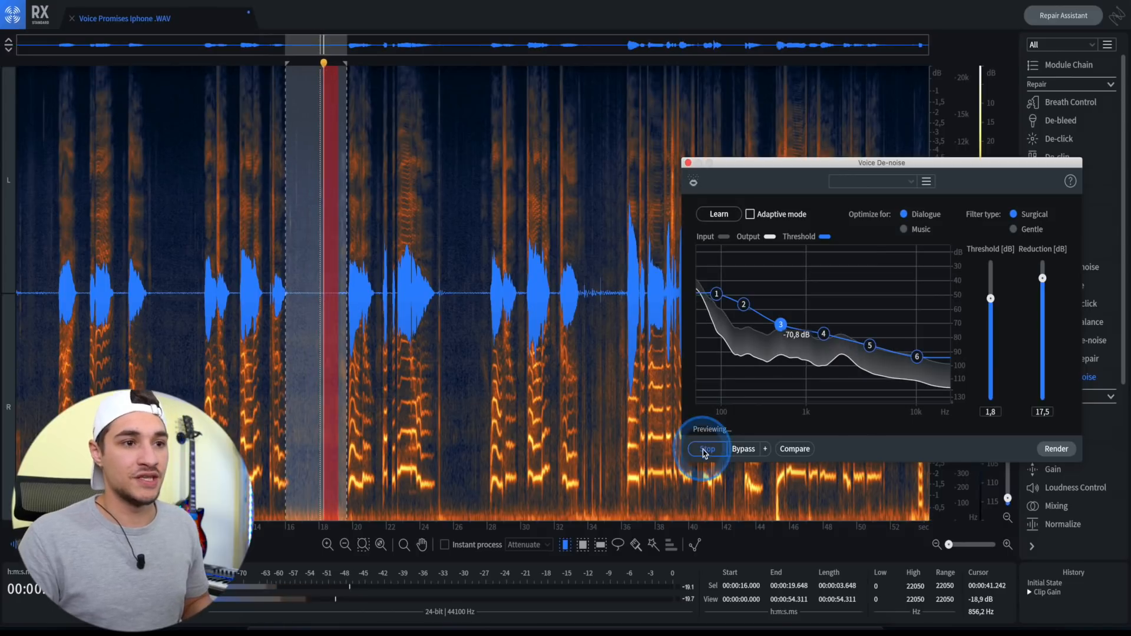
# Set the Voice De-noise threshold to 4.8 dB and the reduction to 17.8 dB, and clear the time selection.
pyautogui.click(990, 299)
pyautogui.moveTo(990, 299)
pyautogui.mouseDown()
pyautogui.moveTo(1042, 288)
pyautogui.moveTo(1038, 299)
pyautogui.moveTo(1042, 282)
pyautogui.moveTo(990, 293)
pyautogui.mouseUp()
pyautogui.click(860, 261)
pyautogui.click(1032, 280)
pyautogui.click(369, 268)
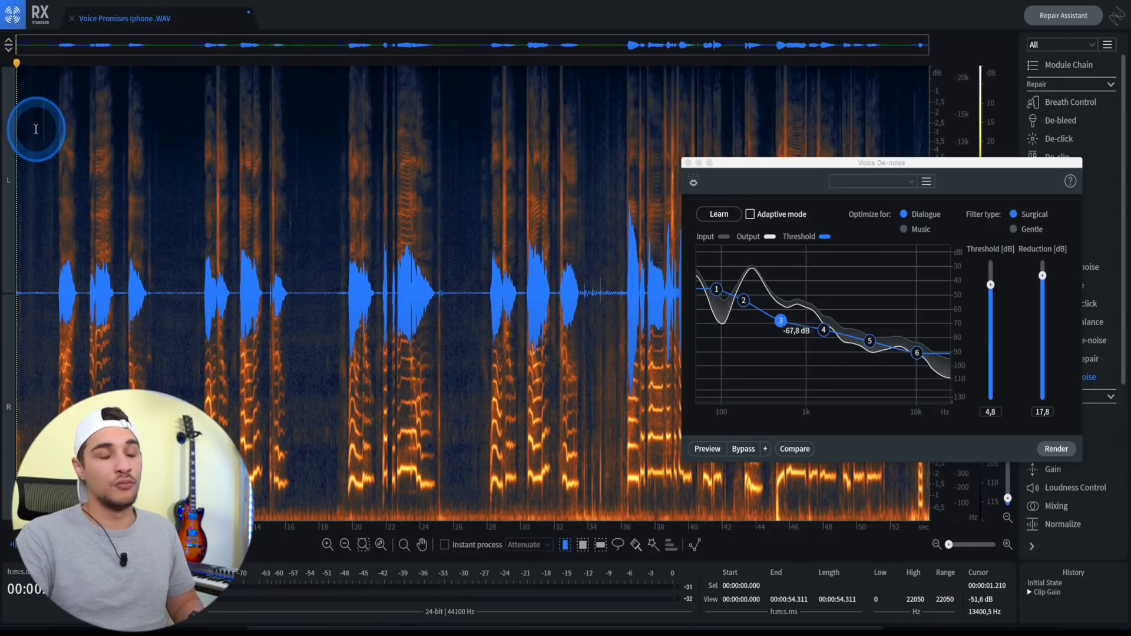
# Listen to the unprocessed recording from the start, and return the playhead to the start with no range selected.
pyautogui.press('space')
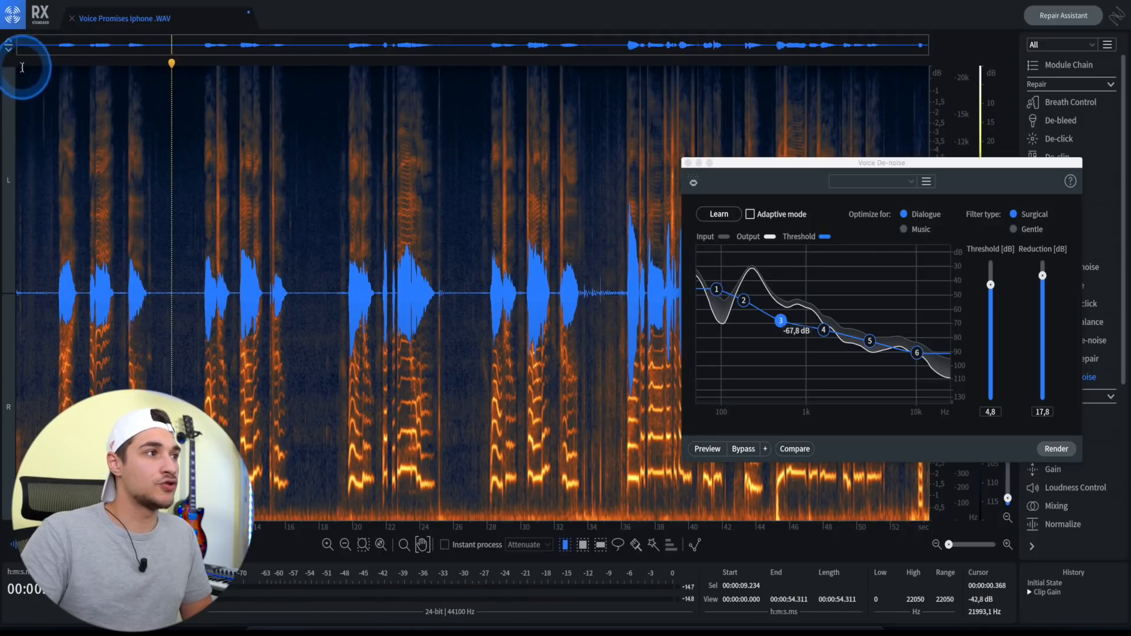
pyautogui.moveTo(22, 70); pyautogui.dragTo(10, 66)
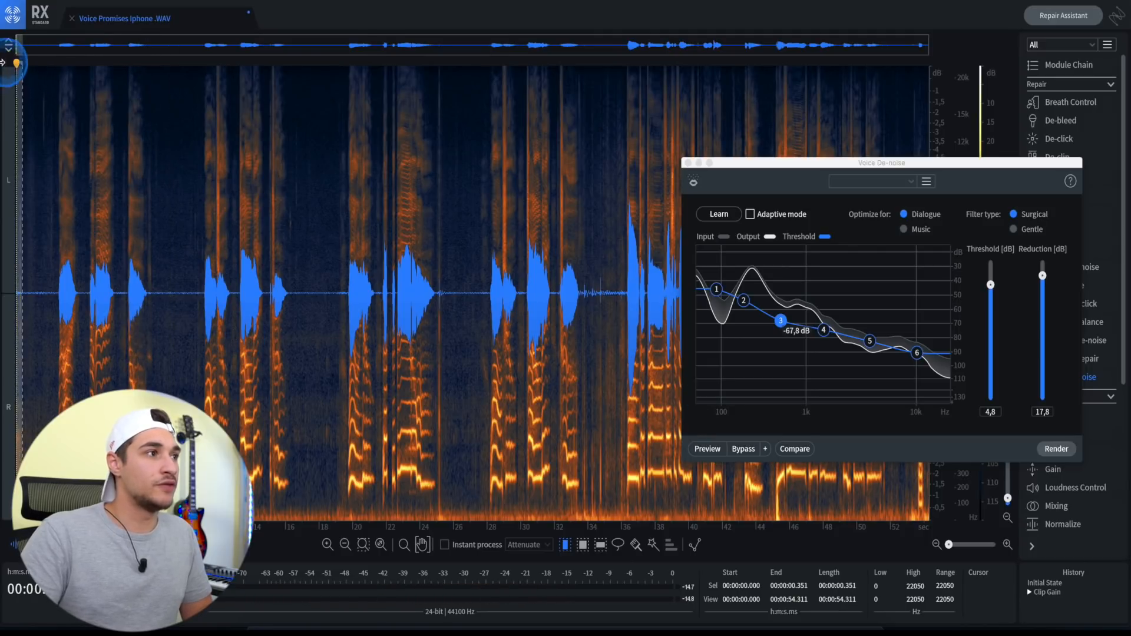
pyautogui.click(108, 115)
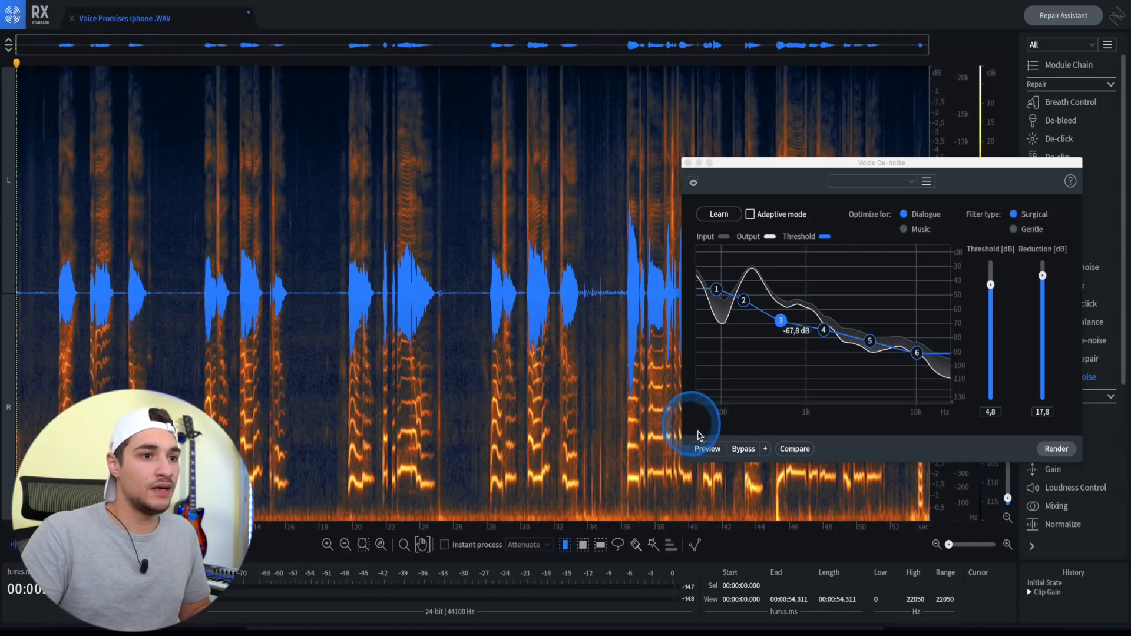
# Preview the Voice De-noise settings from the start, render them over the whole recording, close the module and clear the selection.
pyautogui.click(702, 449)
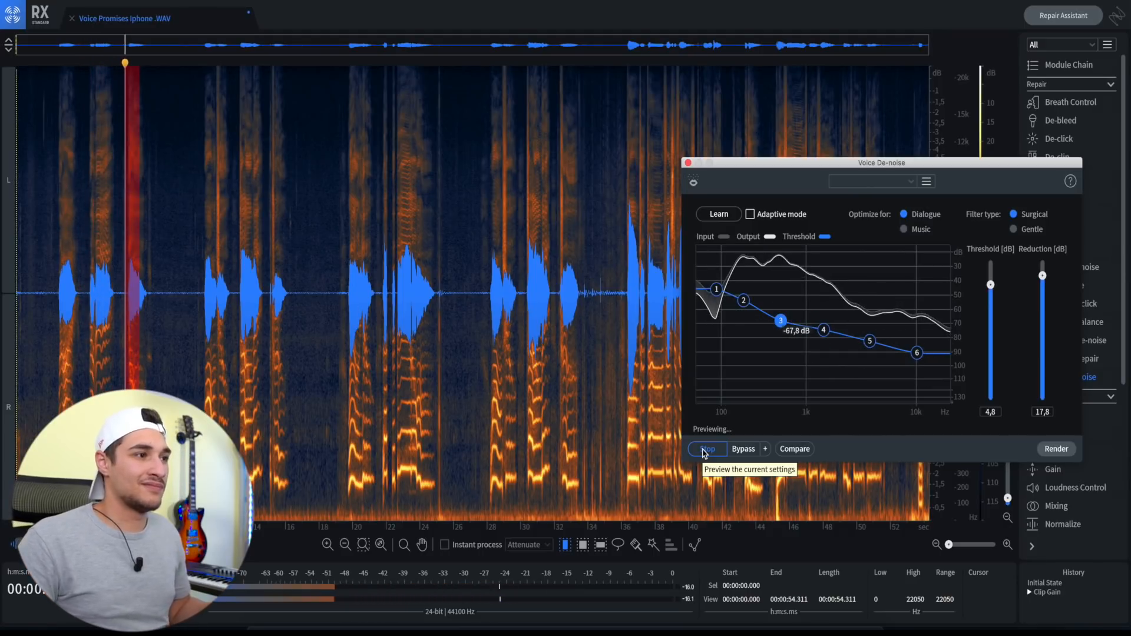
pyautogui.click(705, 449)
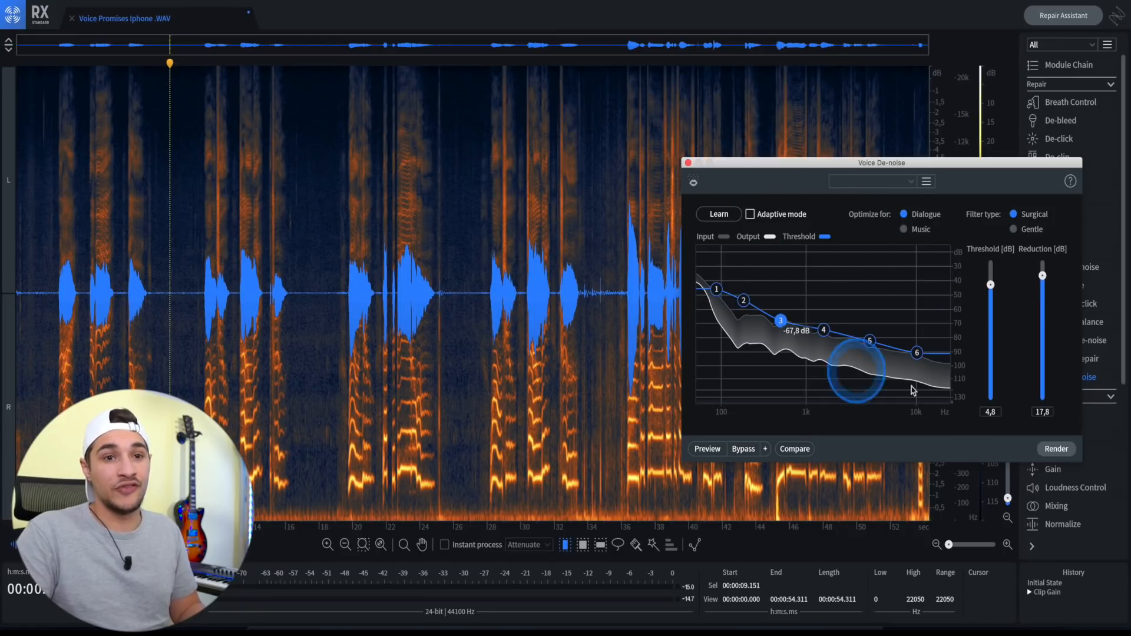
pyautogui.click(1060, 451)
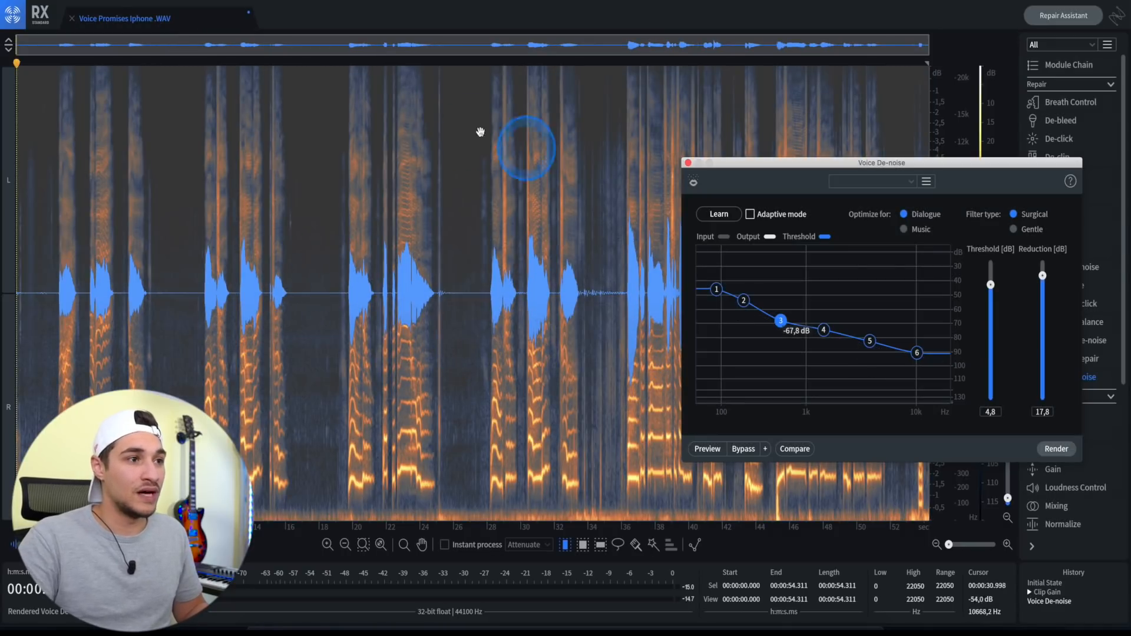
pyautogui.click(688, 163)
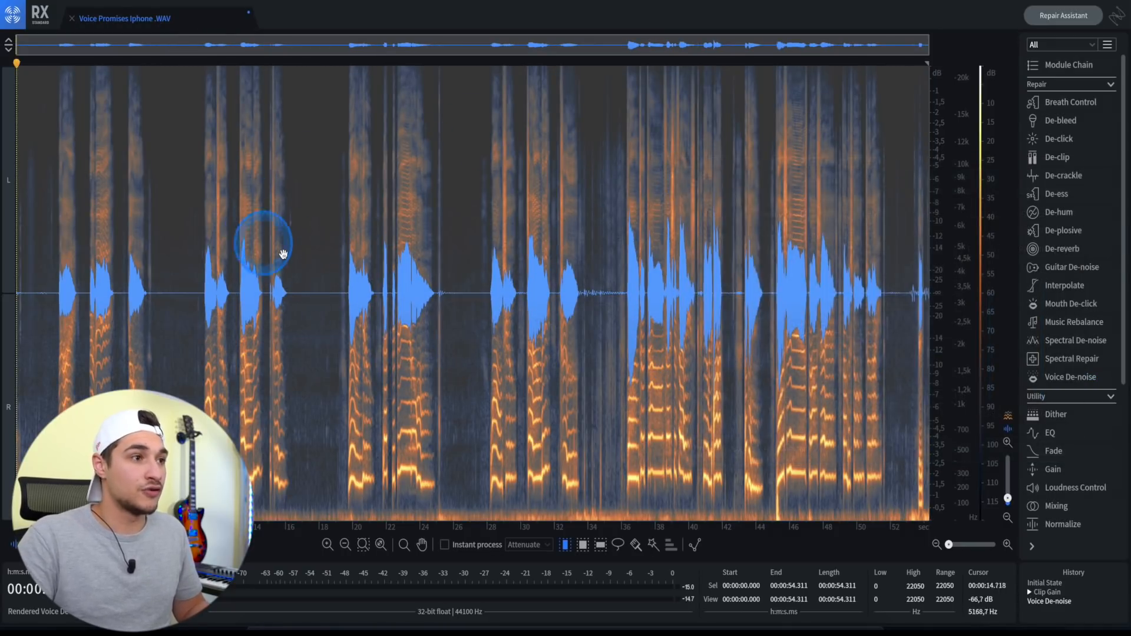
pyautogui.click(306, 213)
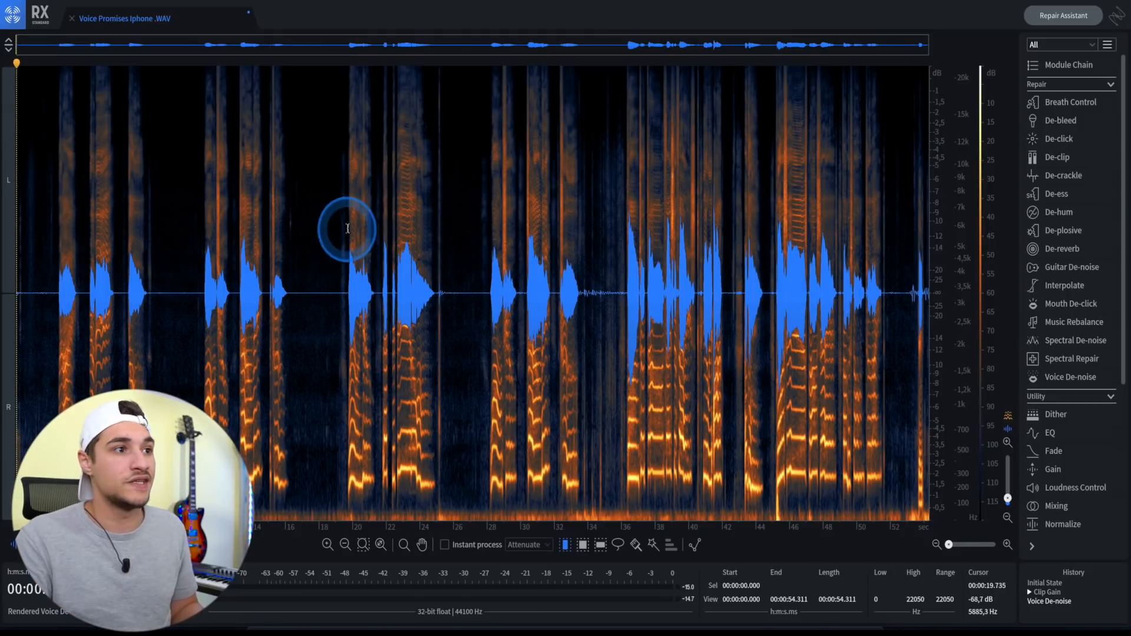
# Listen from about 24.7 seconds, and try rendering silence over the full-height time range from 24.875 to 25.647 seconds.
pyautogui.click(433, 59)
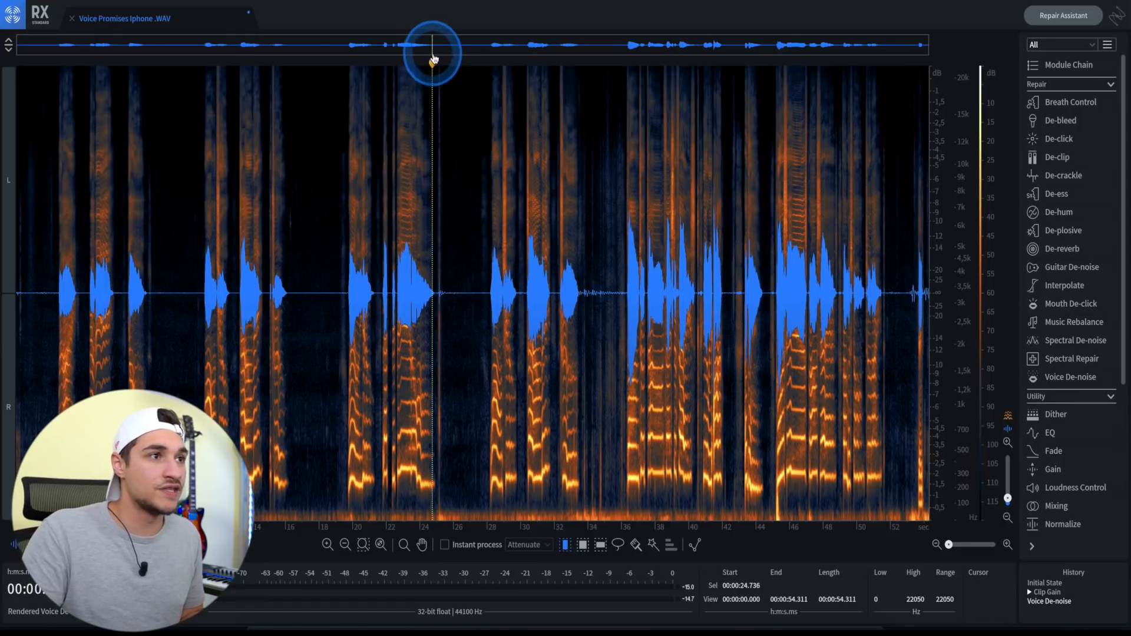
pyautogui.press('space')
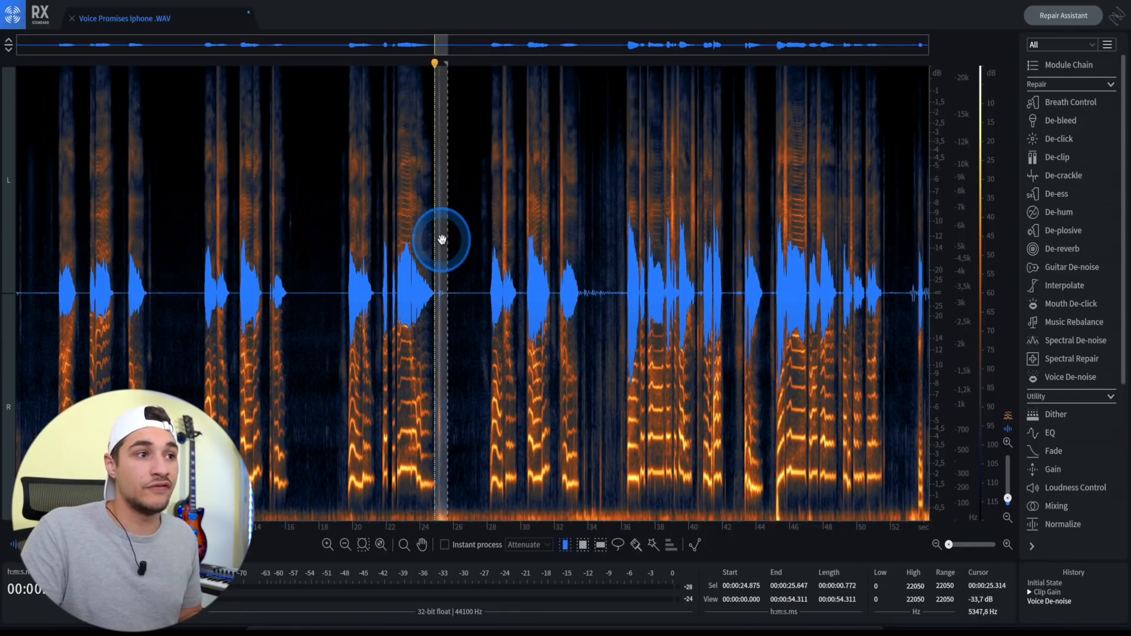
pyautogui.rightClick(442, 242)
pyautogui.moveTo(460, 248)
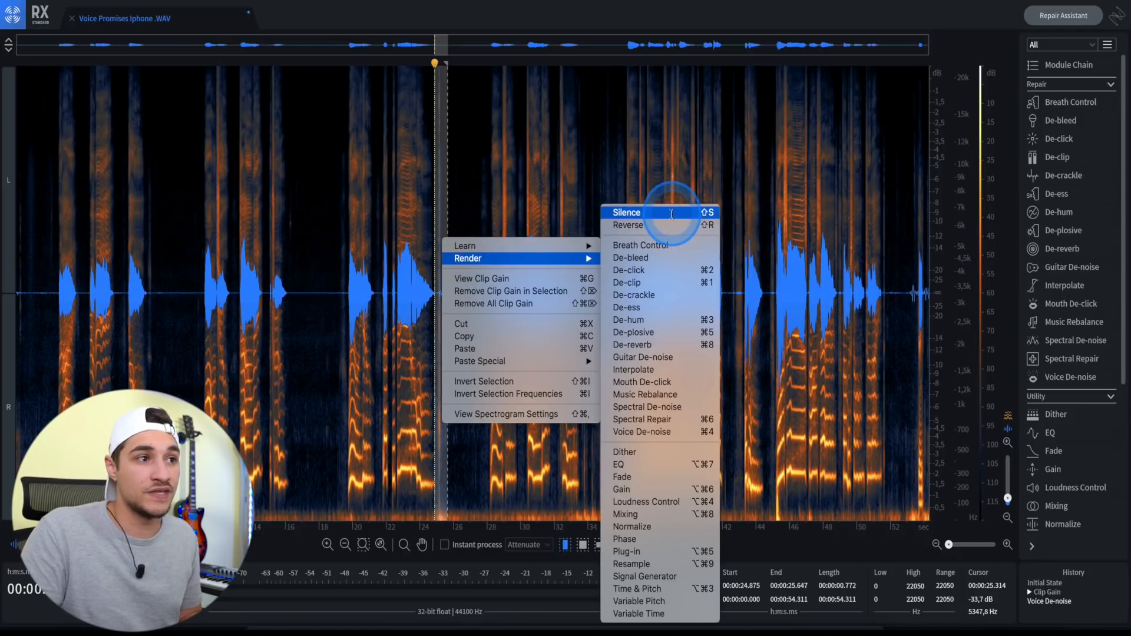
pyautogui.click(671, 213)
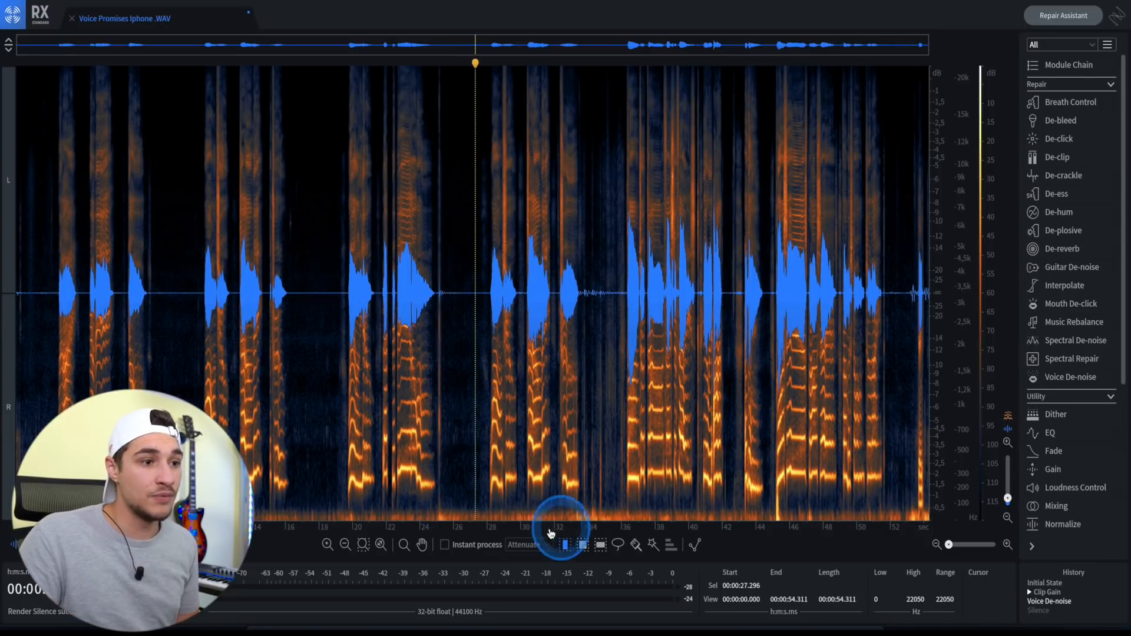
# Brush-select the noise between about 24.6 and 25.9 seconds, render it as silence, and play back from about 22.6 seconds.
pyautogui.click(635, 544)
pyautogui.click(432, 80)
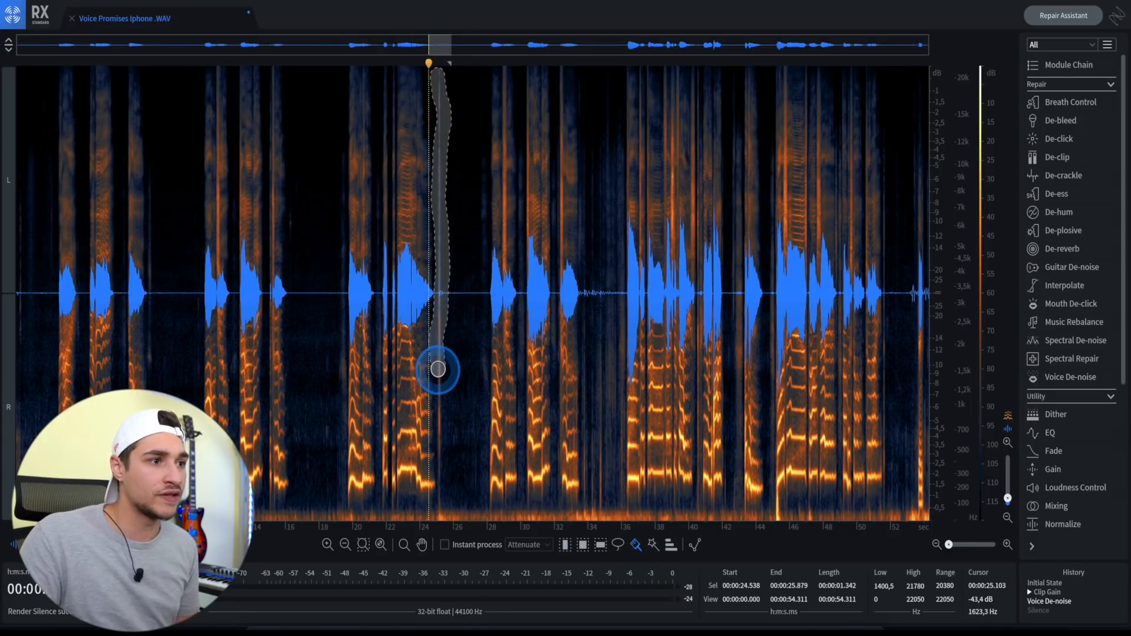
pyautogui.rightClick(443, 150)
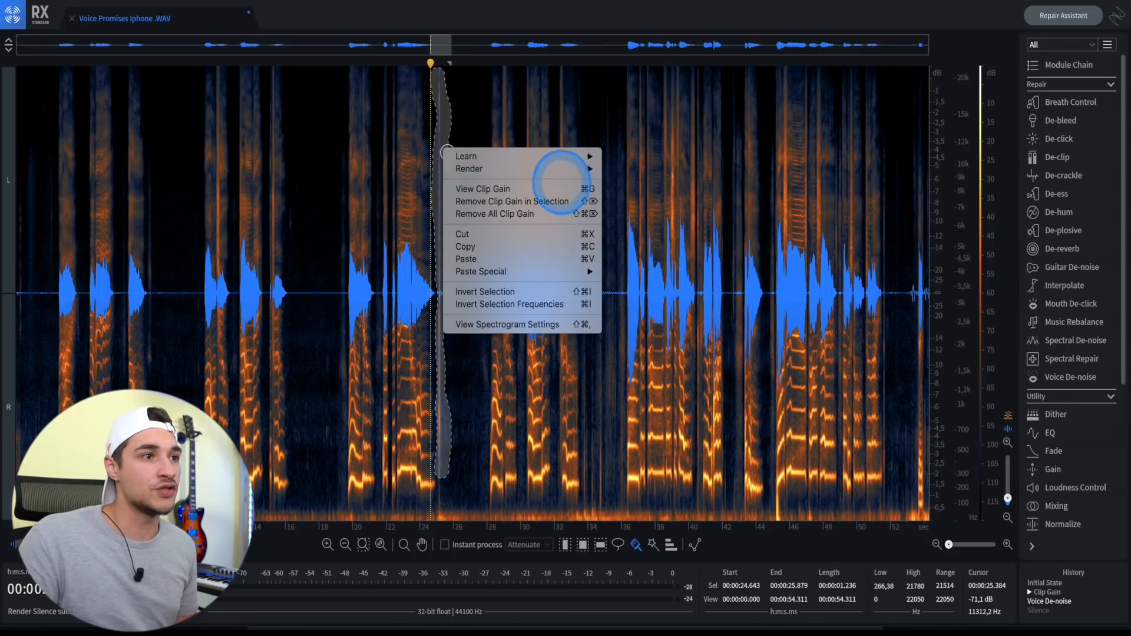
pyautogui.click(561, 169)
pyautogui.click(630, 172)
pyautogui.click(395, 62)
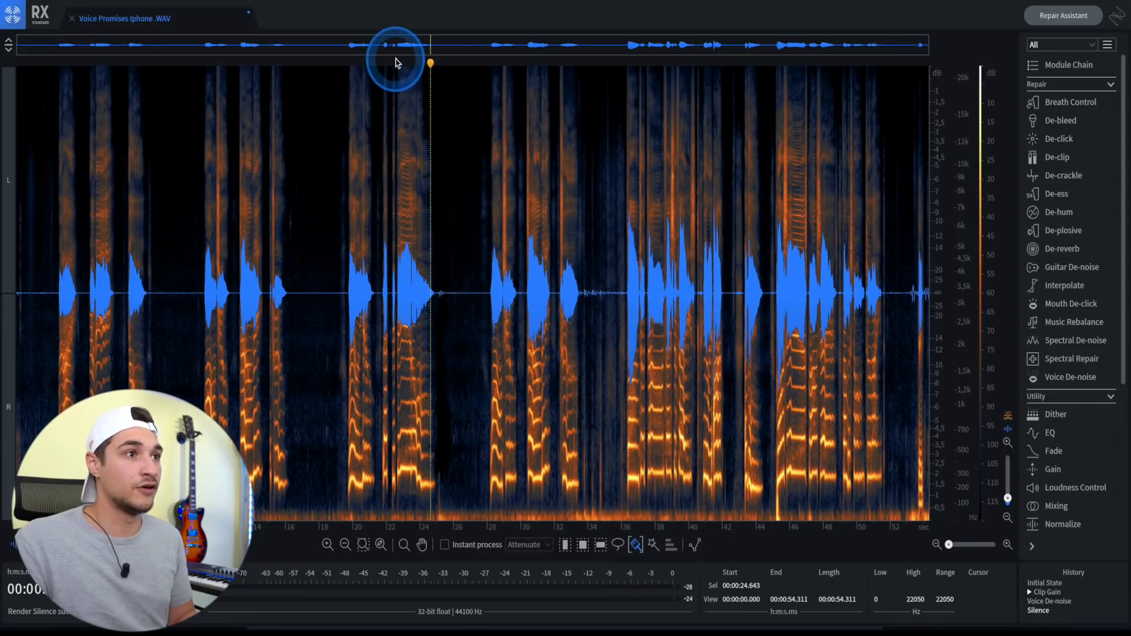
pyautogui.press('space')
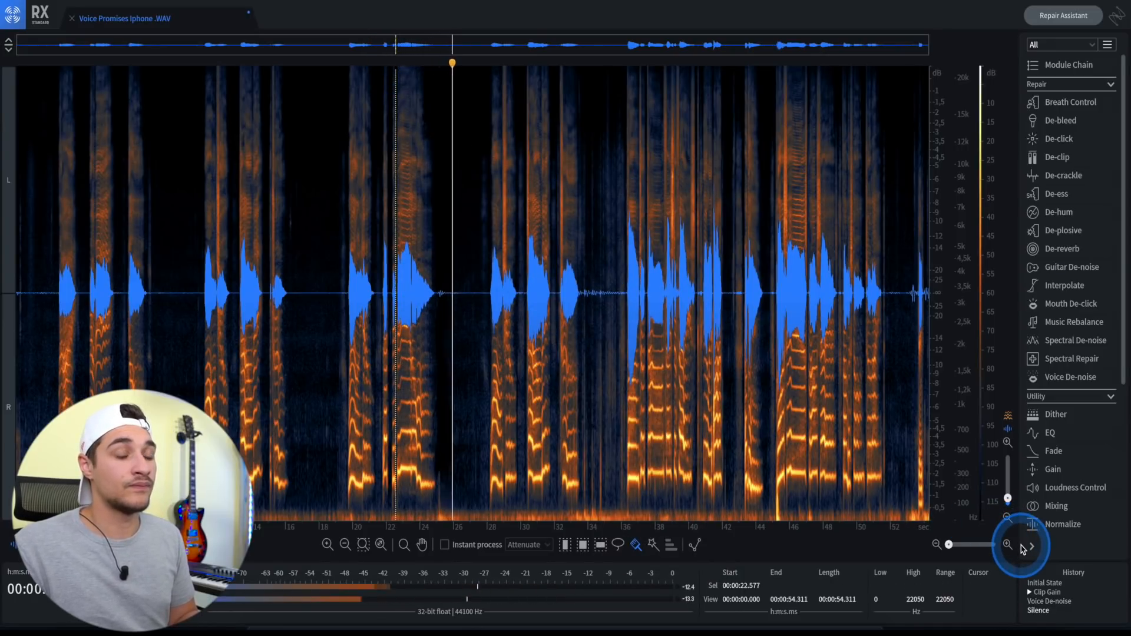
pyautogui.press('space')
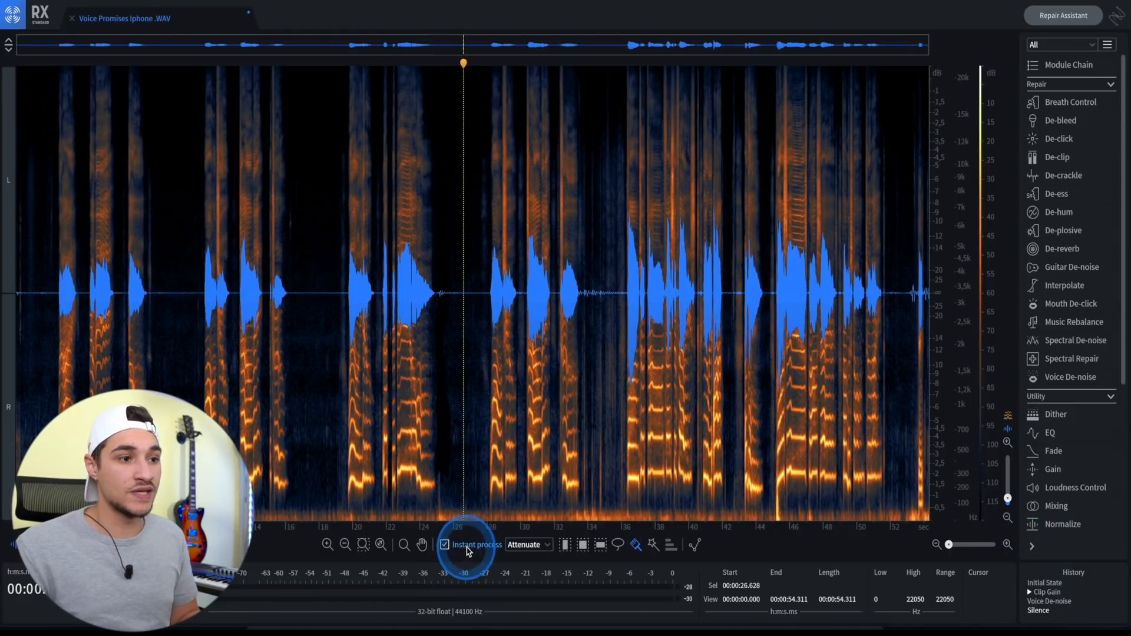
# With instant processing set to Attenuate, lasso the leftover low-frequency noise spots near 25 seconds to attenuate them.
pyautogui.click(521, 544)
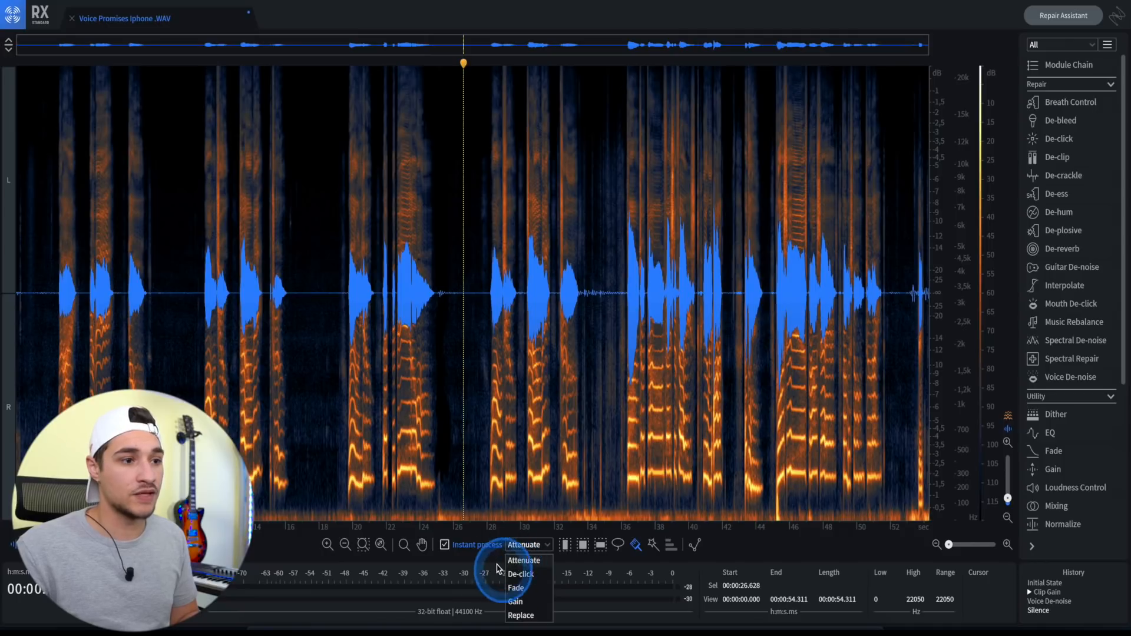
pyautogui.click(518, 560)
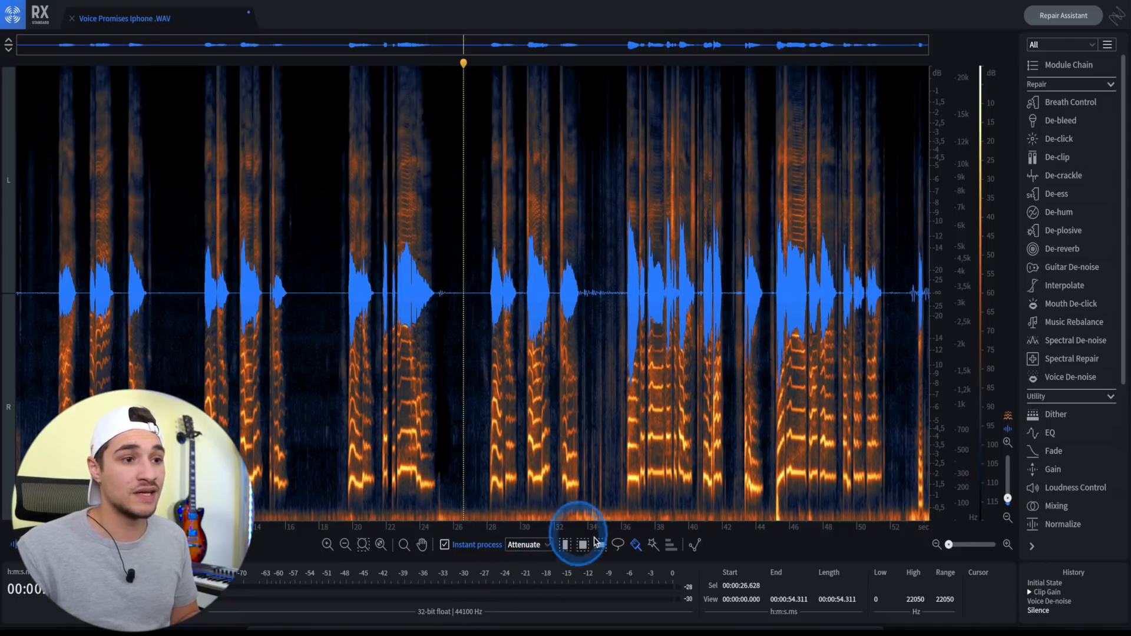
pyautogui.click(617, 546)
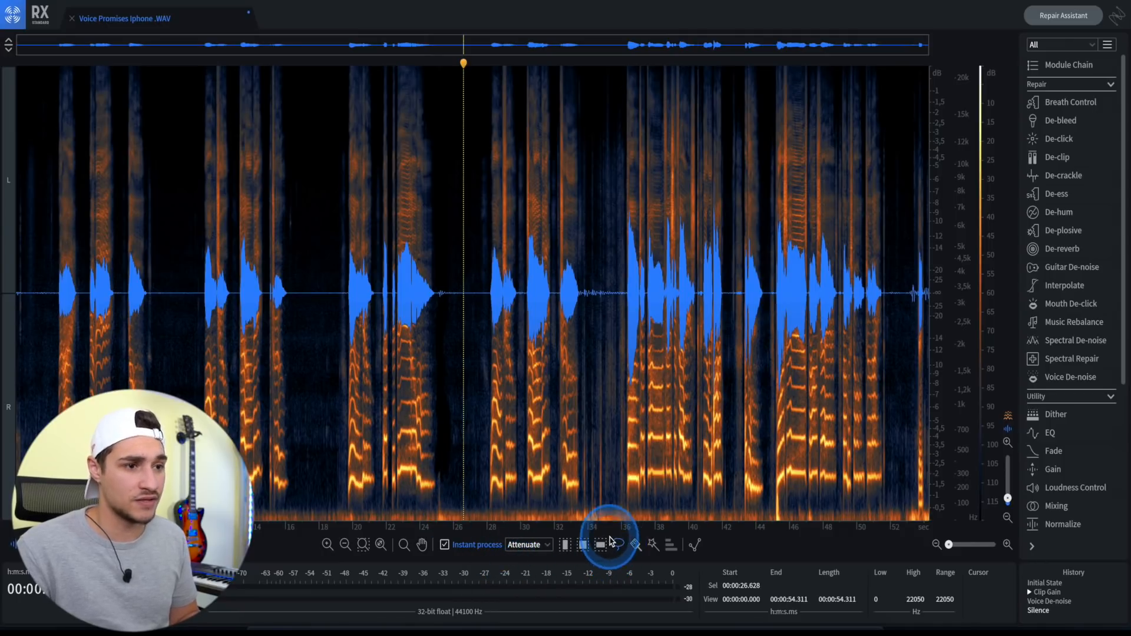
pyautogui.click(437, 502)
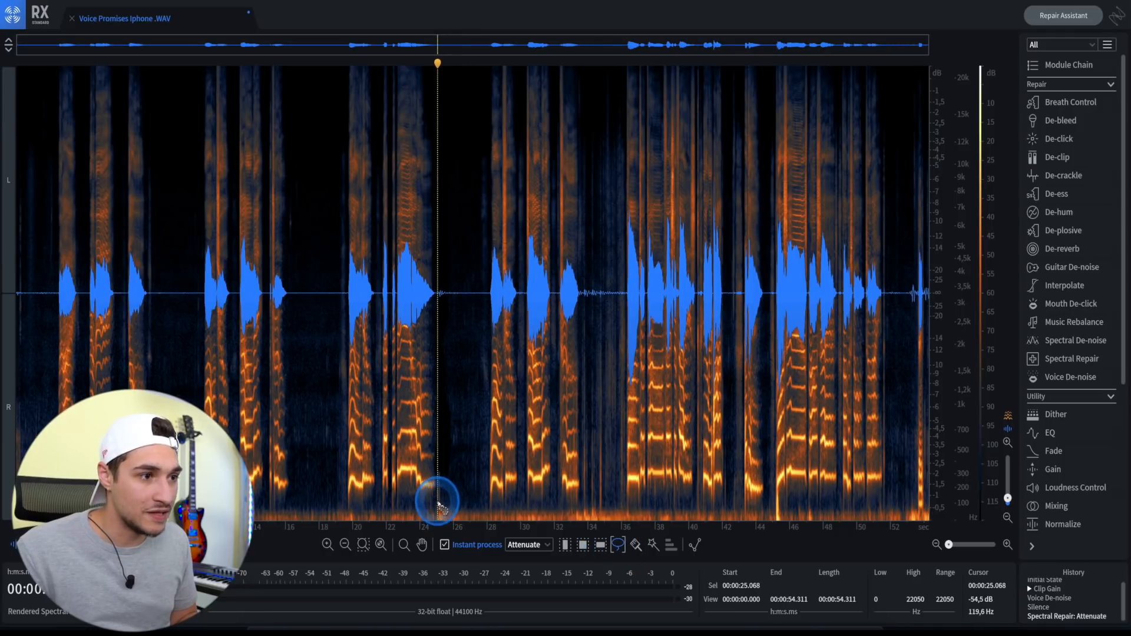
pyautogui.moveTo(445, 507); pyautogui.dragTo(442, 500)
pyautogui.click(443, 494)
pyautogui.click(434, 505)
pyautogui.moveTo(443, 489); pyautogui.dragTo(447, 497)
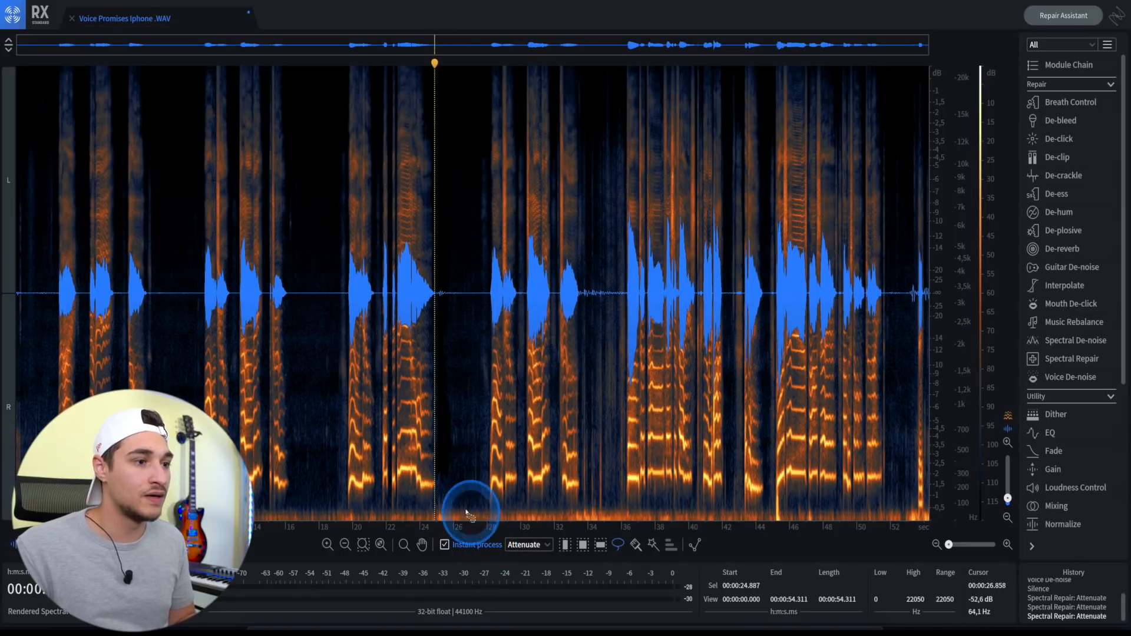
# Listen to the passages near 37.4 and 44.5 seconds, and select the time range from 44.733 to 46.000 seconds.
pyautogui.click(614, 92)
pyautogui.click(644, 74)
pyautogui.press('space')
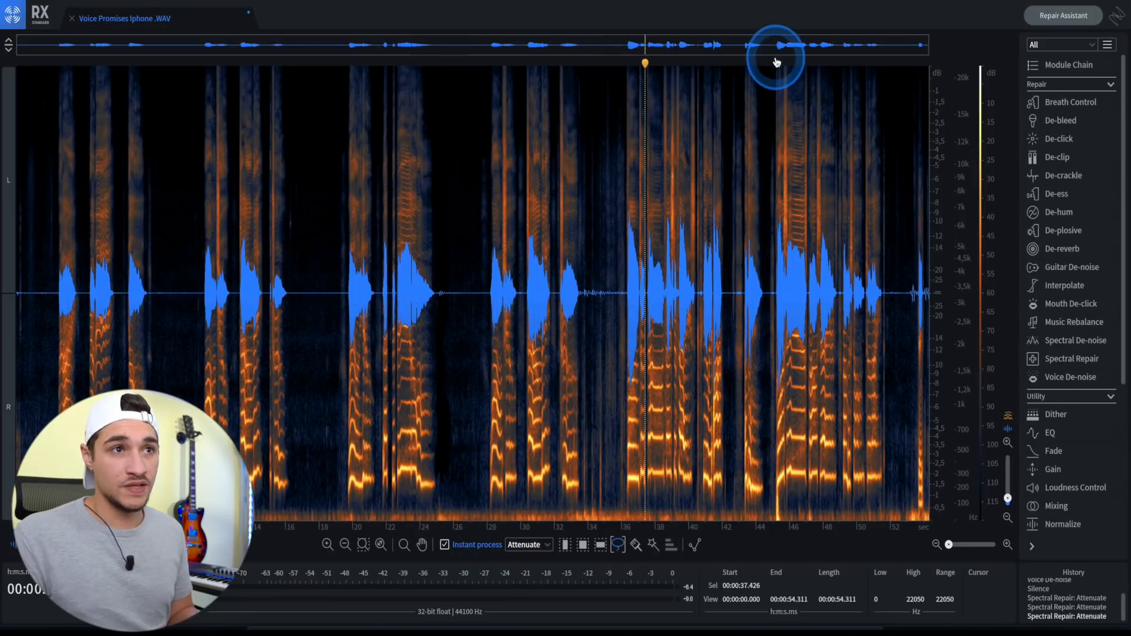
pyautogui.click(771, 75)
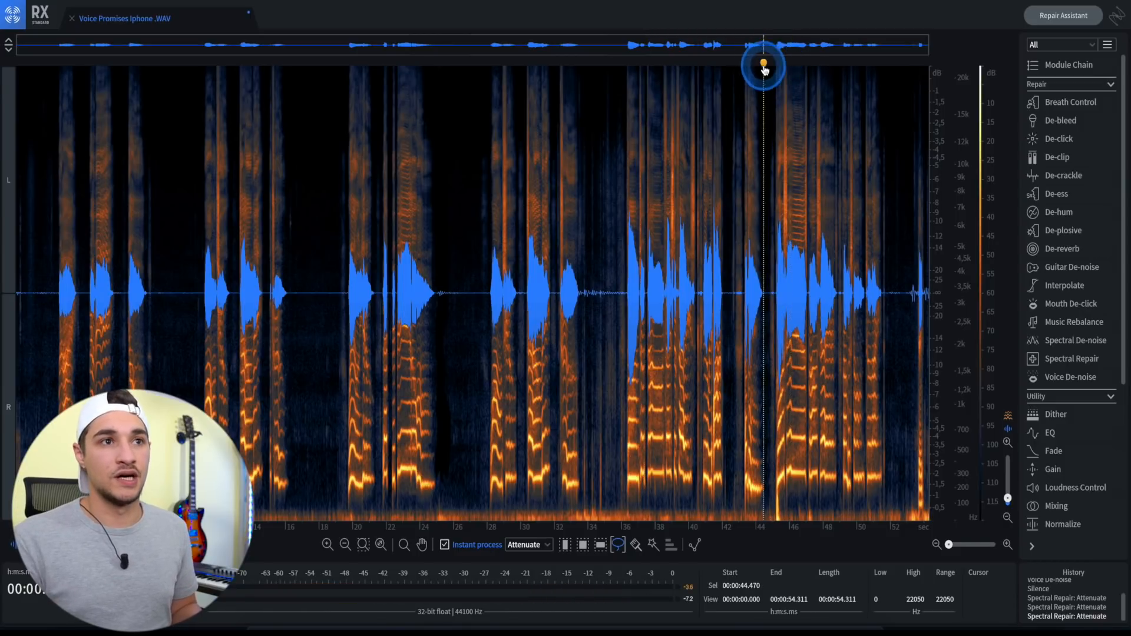
pyautogui.click(564, 544)
pyautogui.moveTo(769, 230); pyautogui.dragTo(784, 230)
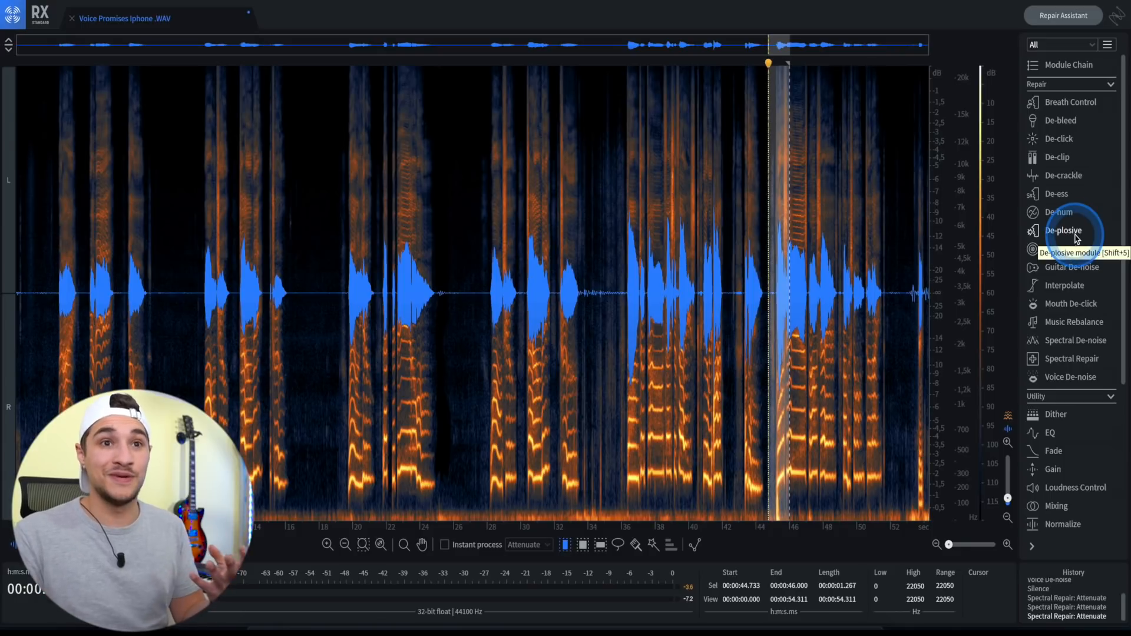
# Preview and render De-plosive on the selection with sensitivity 3.8, strength 5.9 and frequency limit 231 Hz, and close the module.
pyautogui.click(1076, 233)
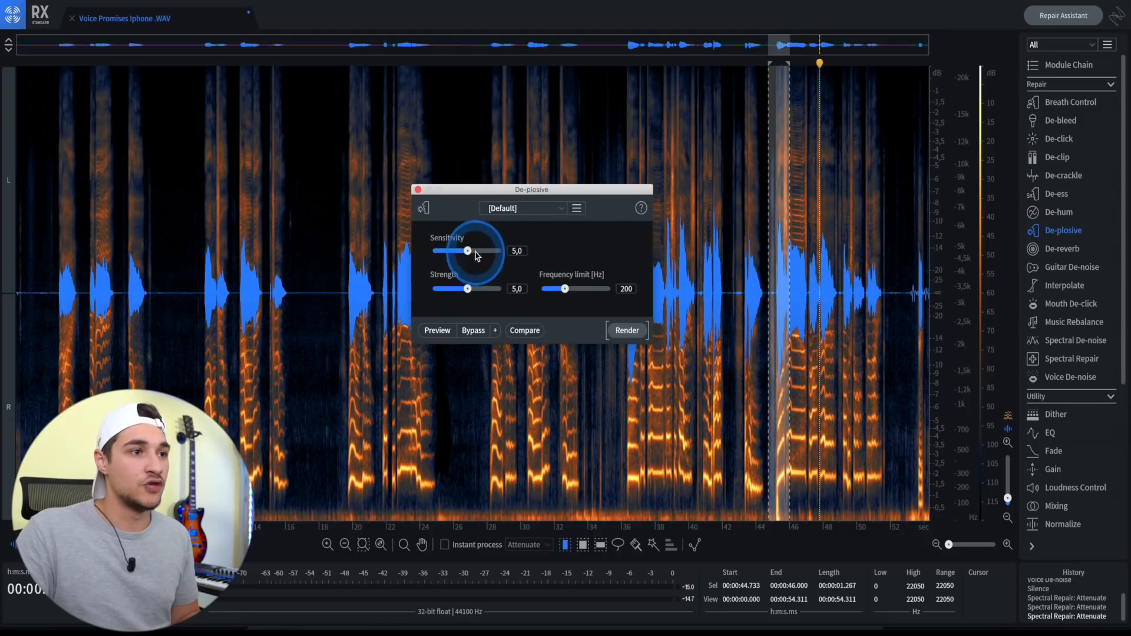
pyautogui.moveTo(476, 255); pyautogui.dragTo(464, 252)
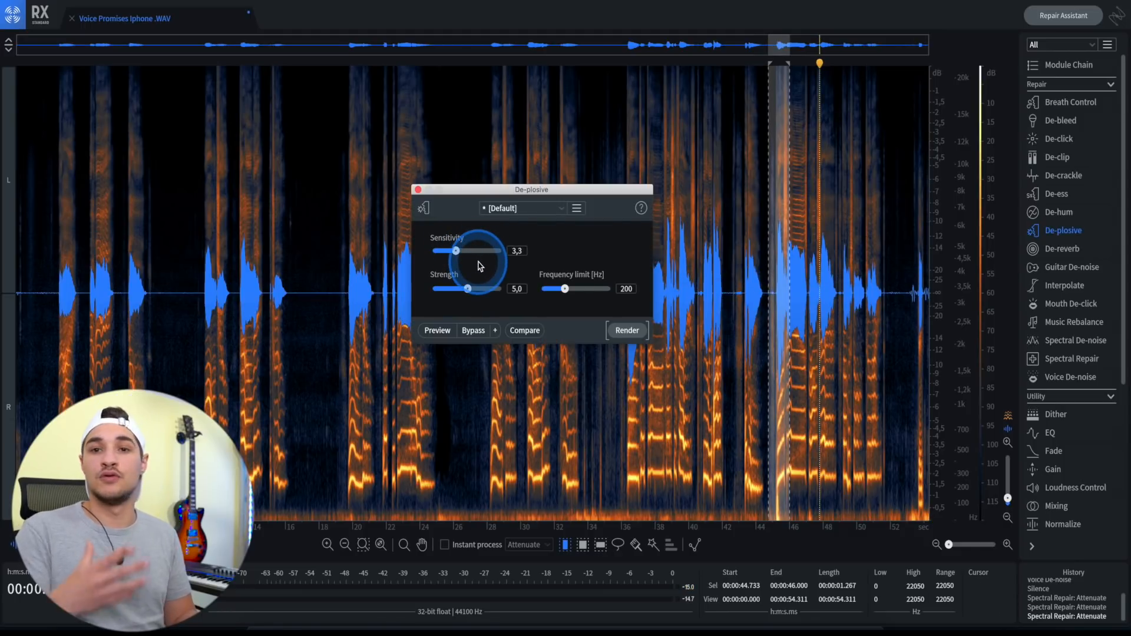
pyautogui.click(449, 334)
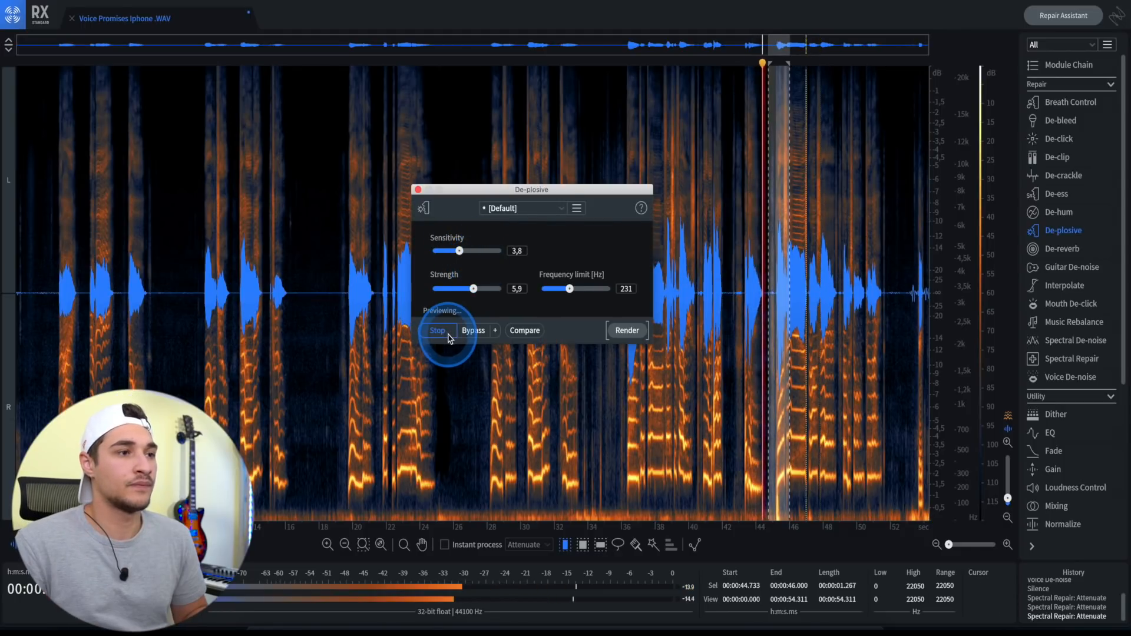
pyautogui.click(628, 333)
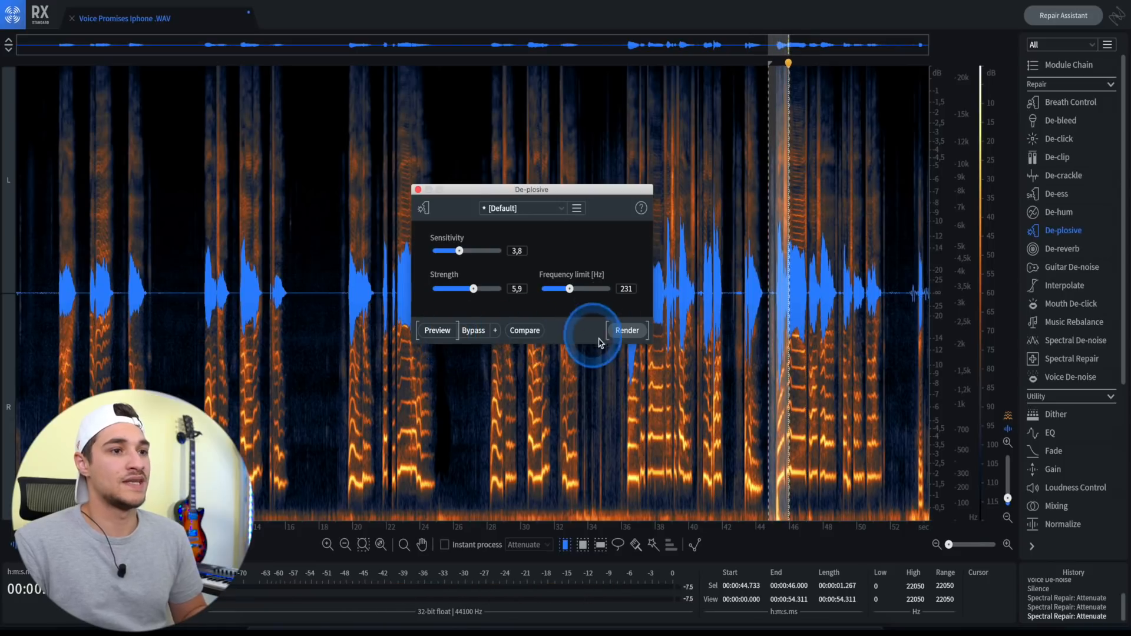
pyautogui.click(418, 190)
# Undo and restore the De-plosive edit through the history, playing the selection in both states to compare, and clear the selection.
pyautogui.press('super+z')
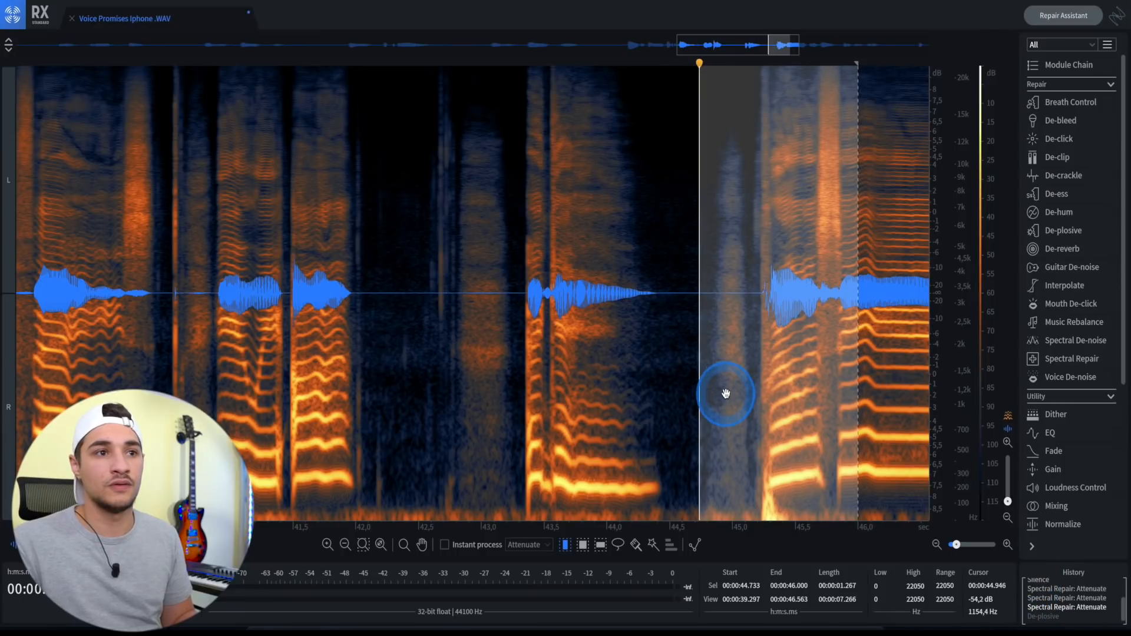
pyautogui.press('space')
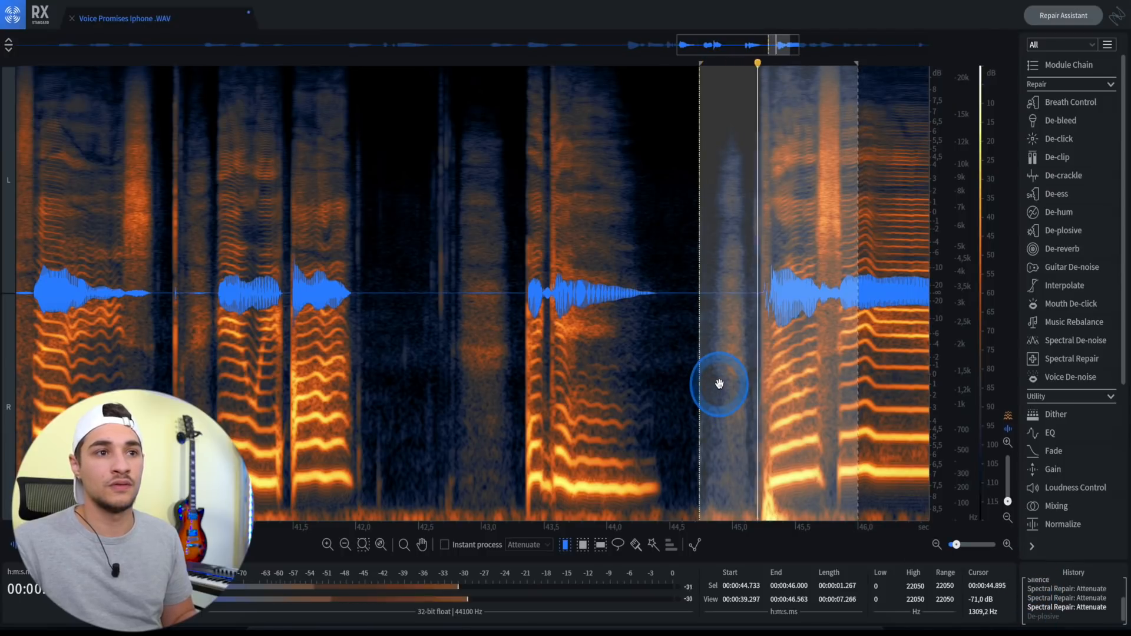
pyautogui.click(1047, 617)
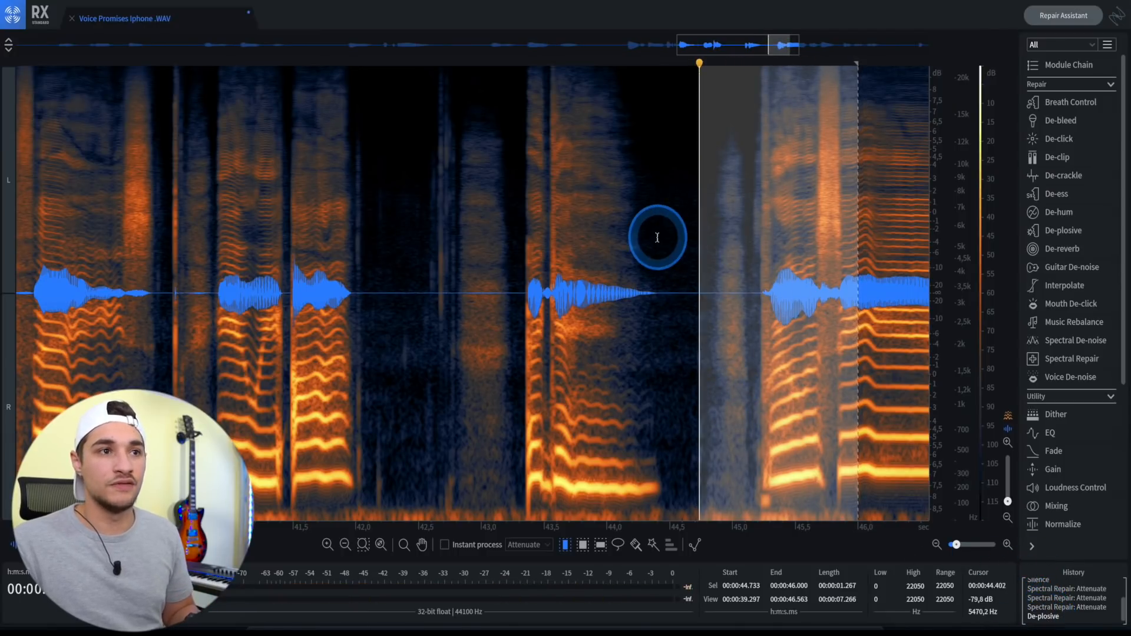
pyautogui.press('space')
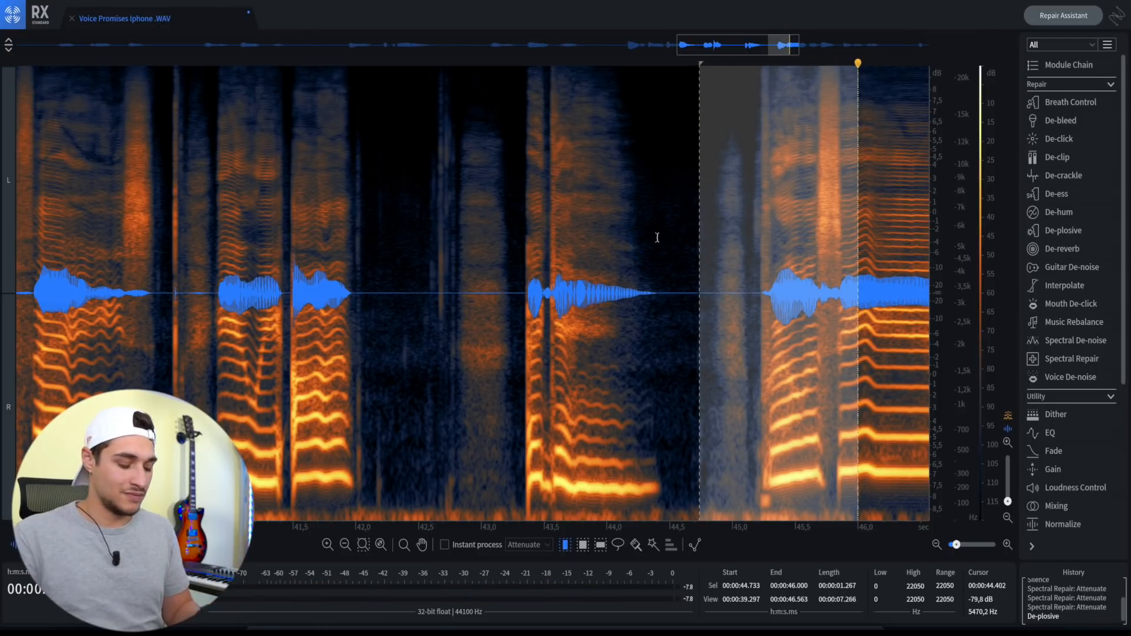
pyautogui.press('super+d')
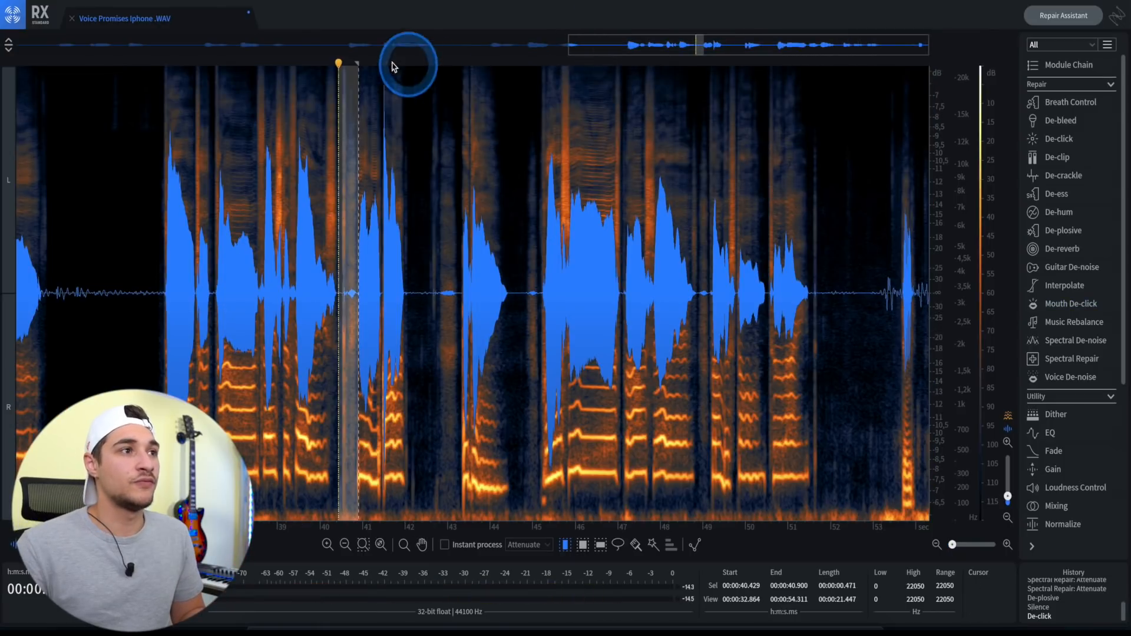
# Play the passage around the selection near 40.4 seconds to listen for mouth noise.
pyautogui.click(307, 63)
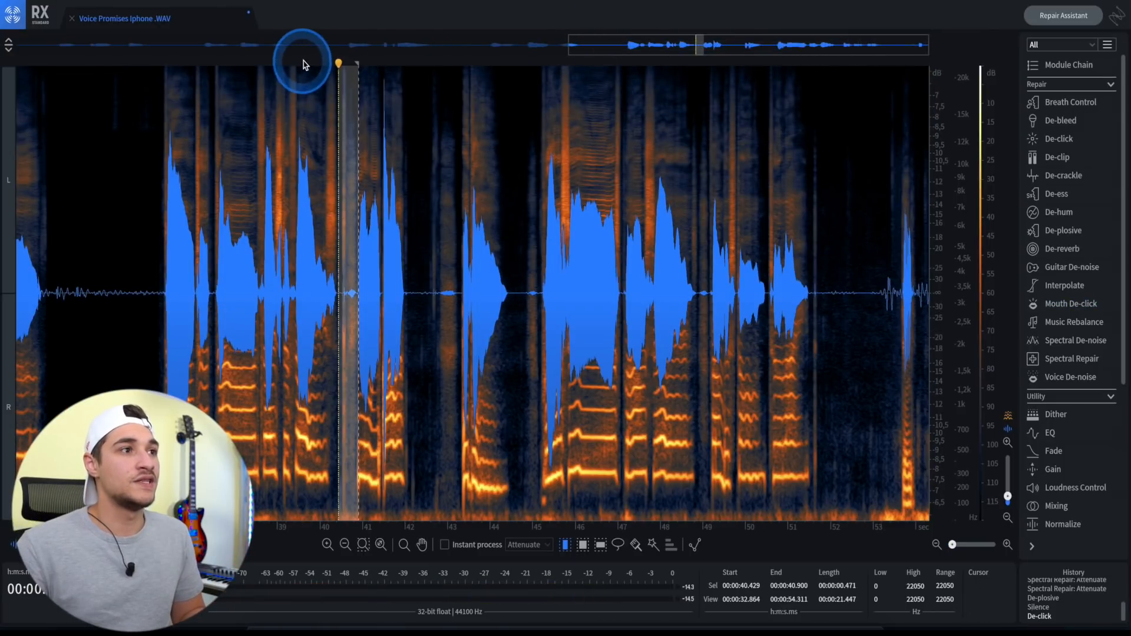
pyautogui.press('space')
pyautogui.click(341, 63)
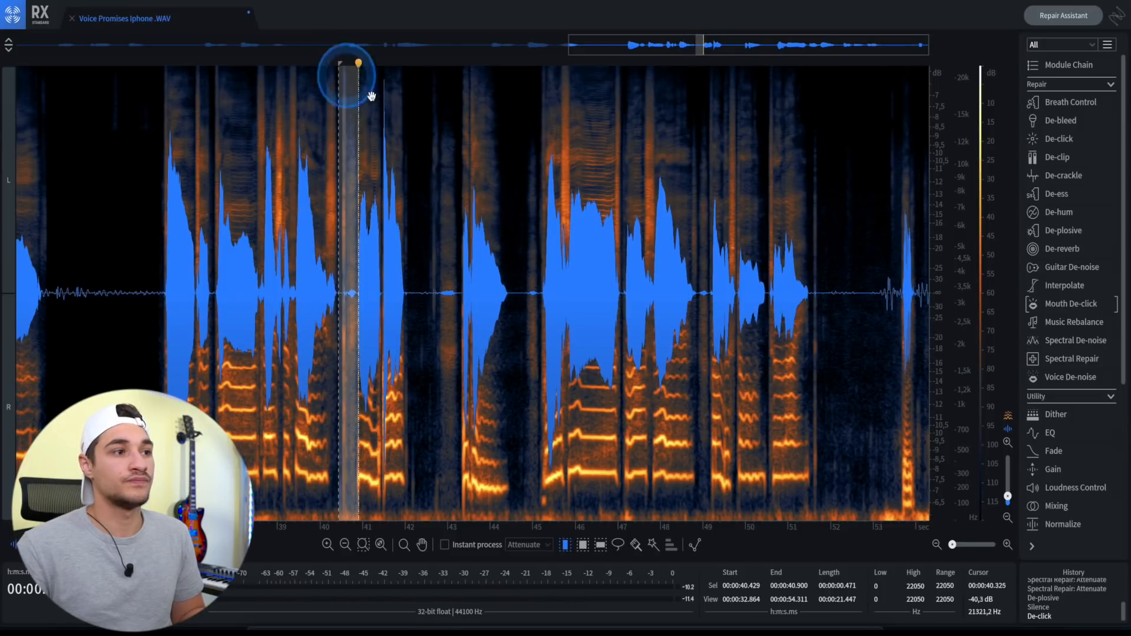
pyautogui.press('space')
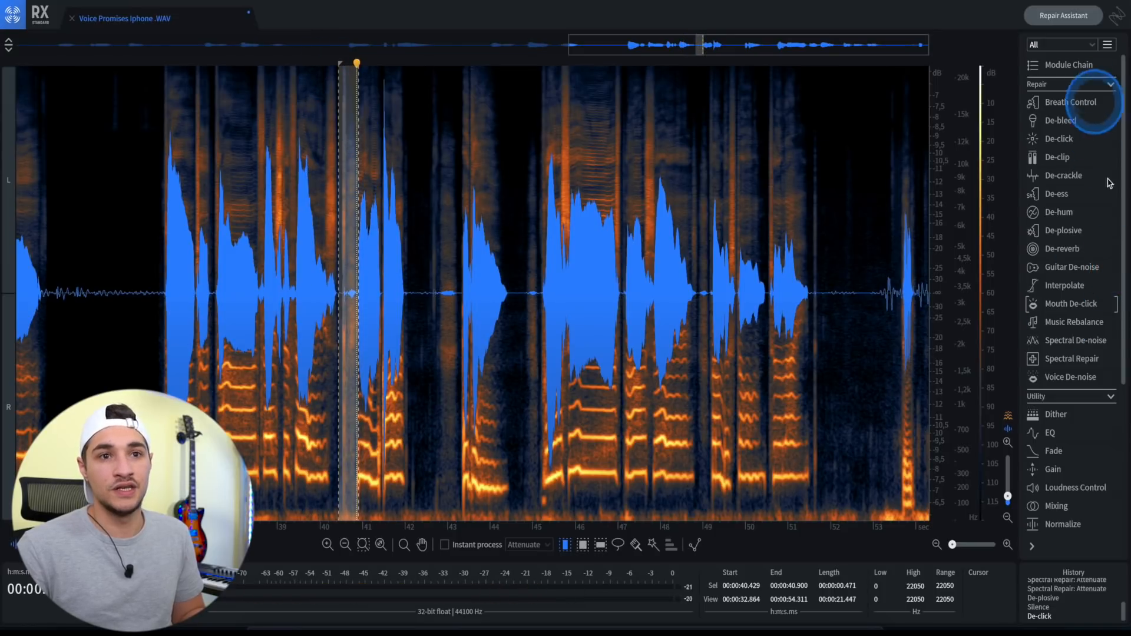
# Load the Reduce Smacks preset in Mouth De-click and preview it around the selection near 40.4 seconds.
pyautogui.click(1071, 304)
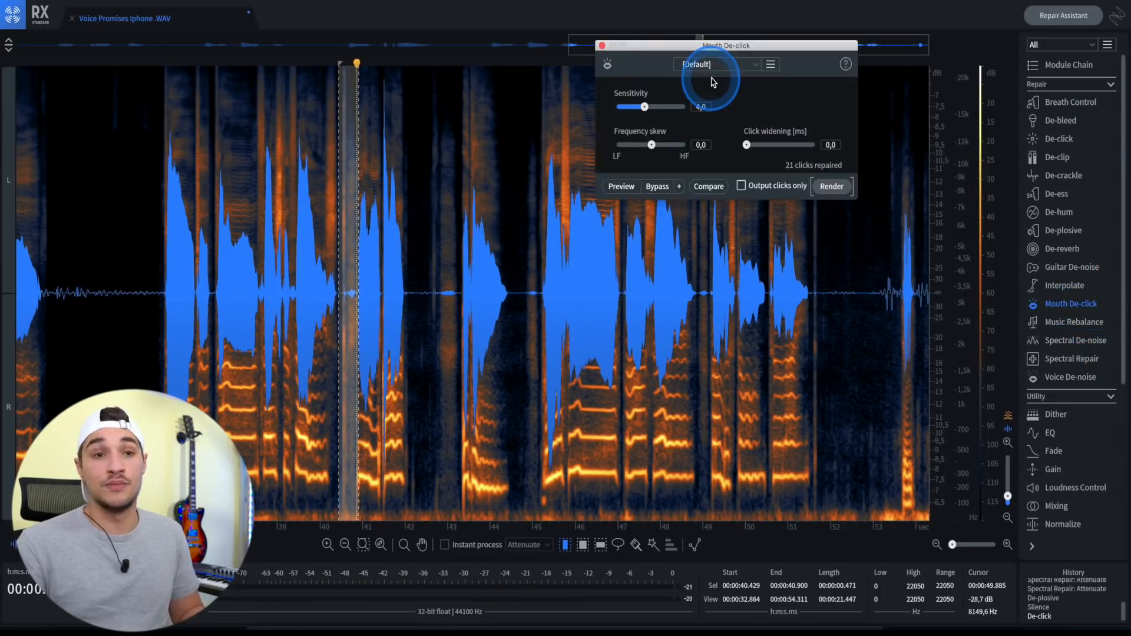
pyautogui.click(713, 66)
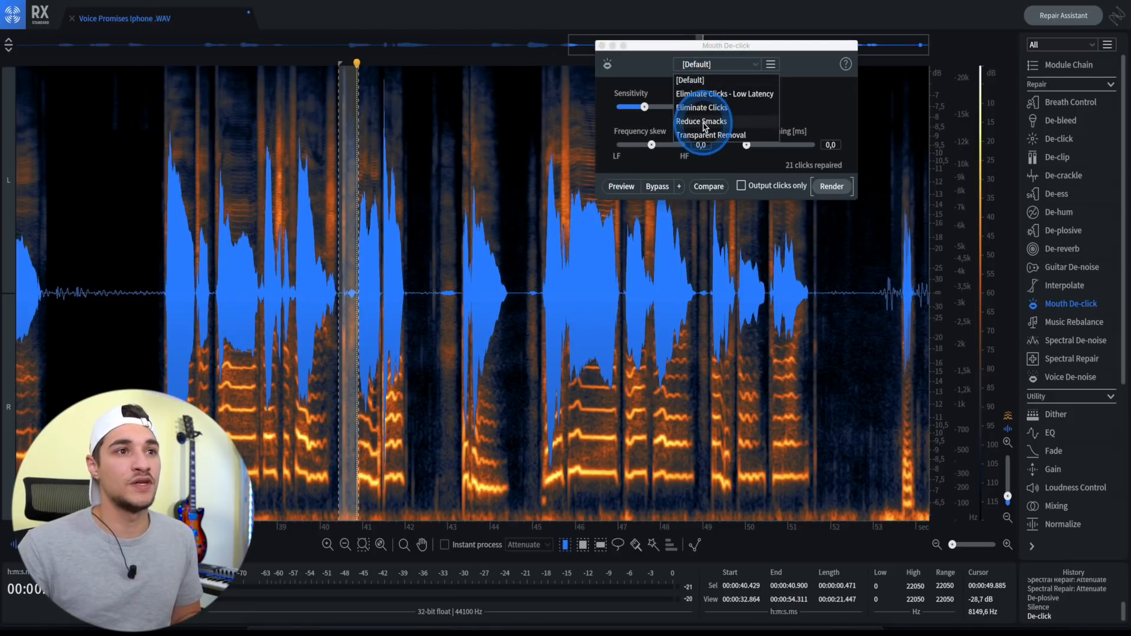
pyautogui.click(705, 123)
pyautogui.click(620, 194)
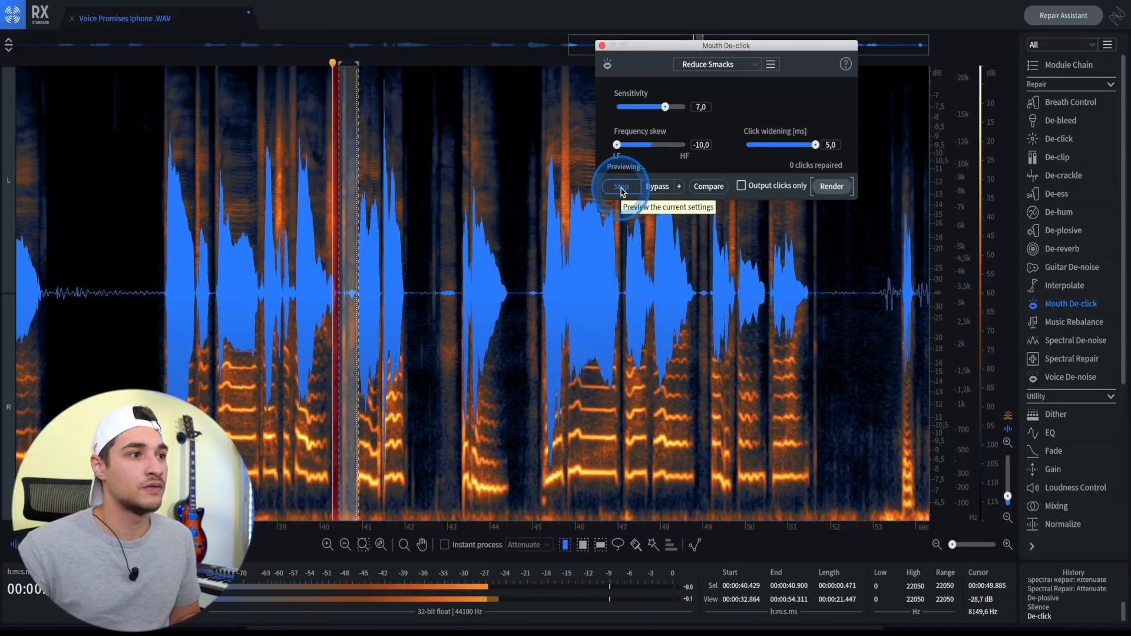
pyautogui.click(379, 264)
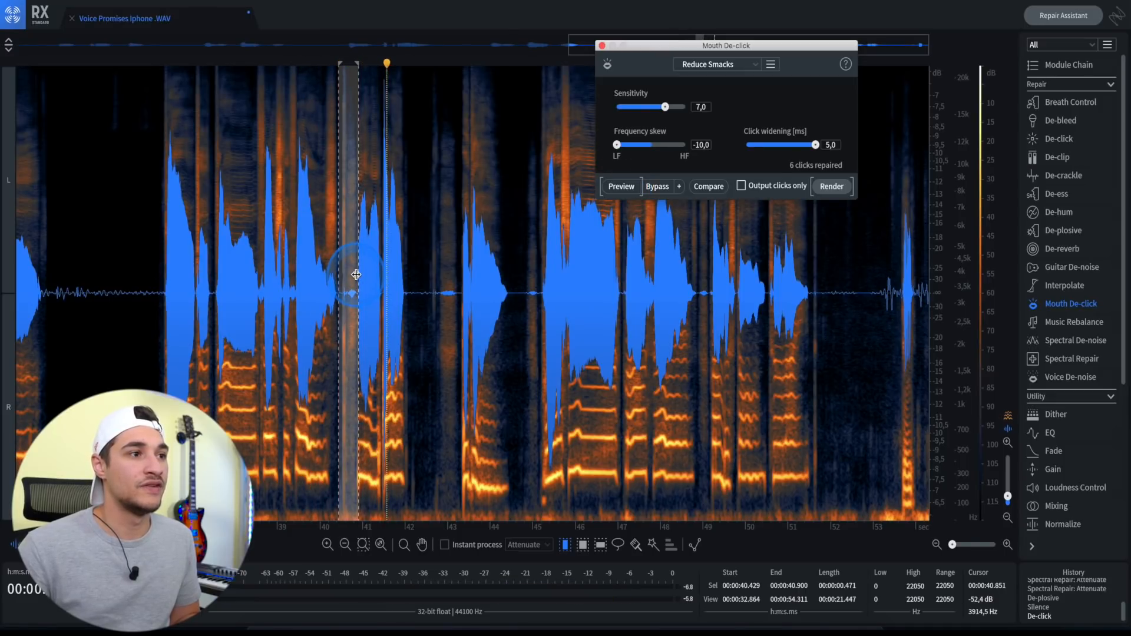
# Extend the selection's end to 41.177 seconds and set the Mouth De-click sensitivity to 5.8 while previewing.
pyautogui.moveTo(355, 274); pyautogui.dragTo(363, 274)
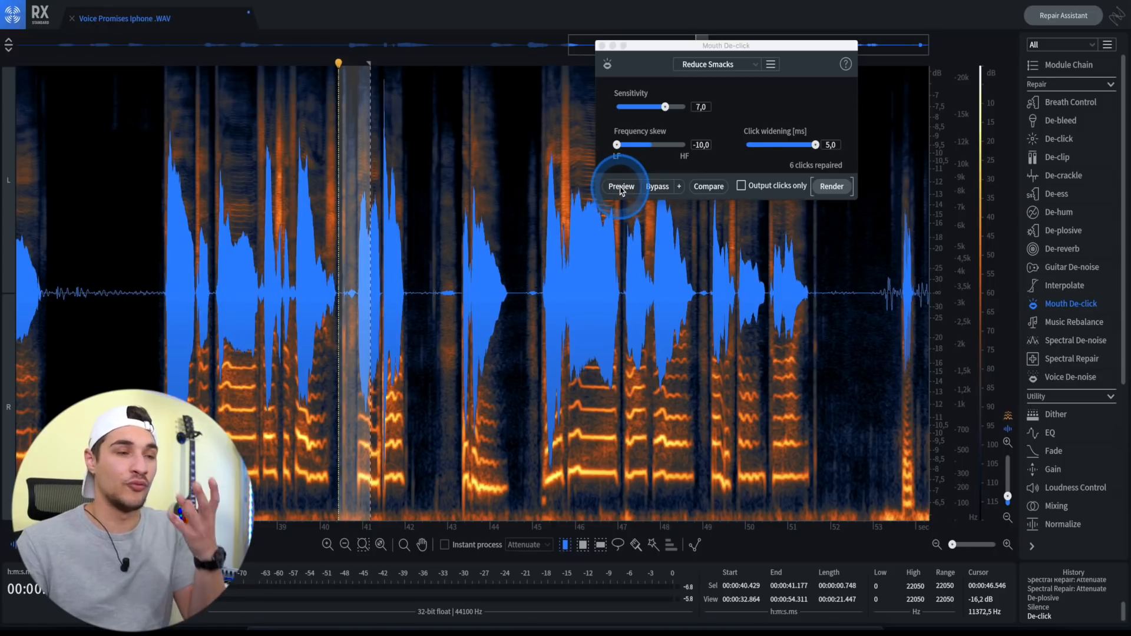
pyautogui.click(622, 187)
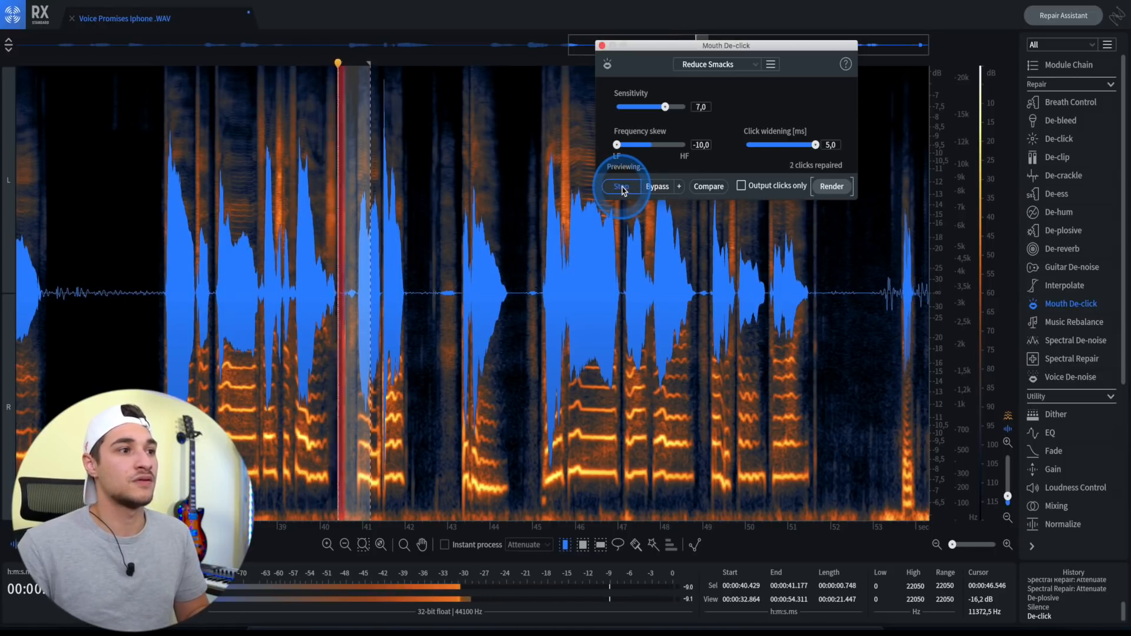
pyautogui.moveTo(665, 107); pyautogui.dragTo(656, 108)
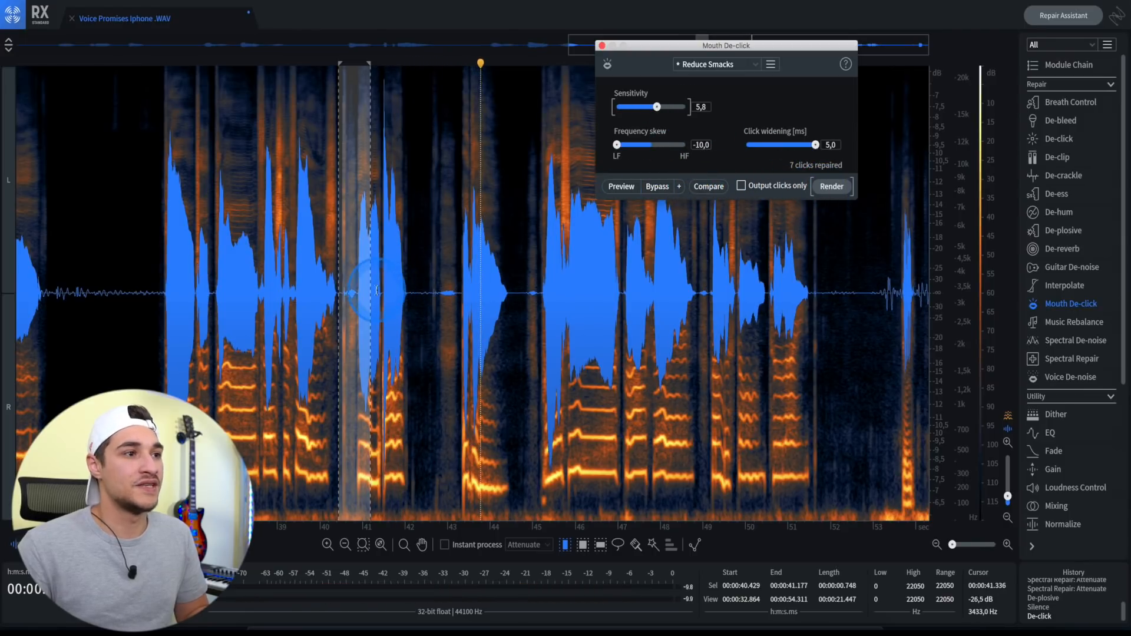
# Extend the selection's end to 43.606 seconds, preview and render Mouth De-click on it, and play back the result.
pyautogui.moveTo(369, 293); pyautogui.dragTo(477, 297)
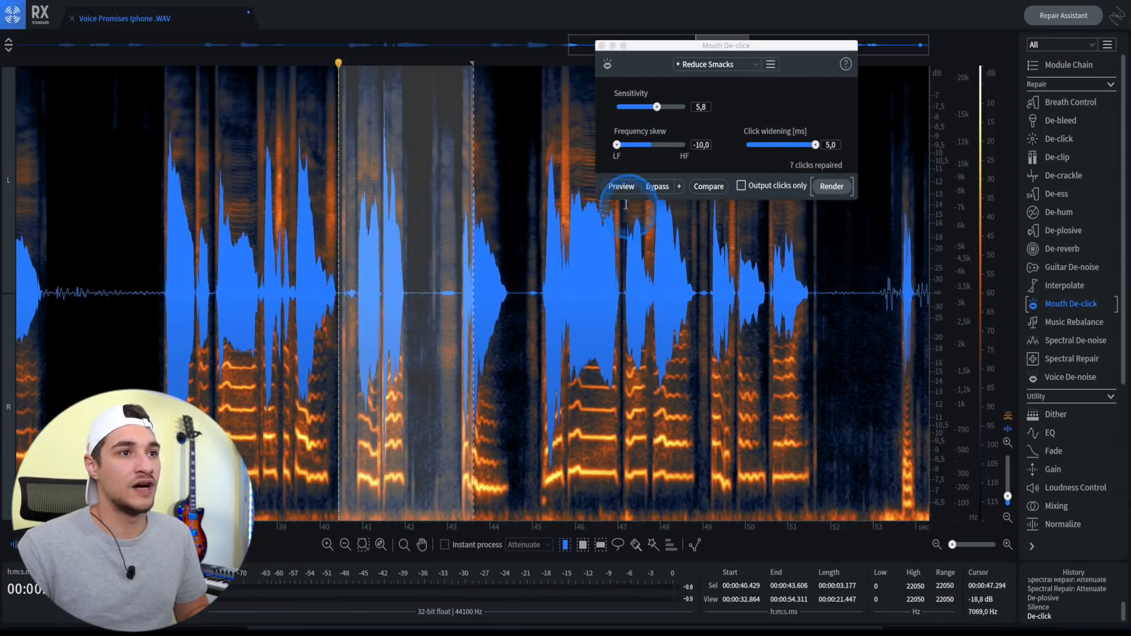
pyautogui.click(624, 186)
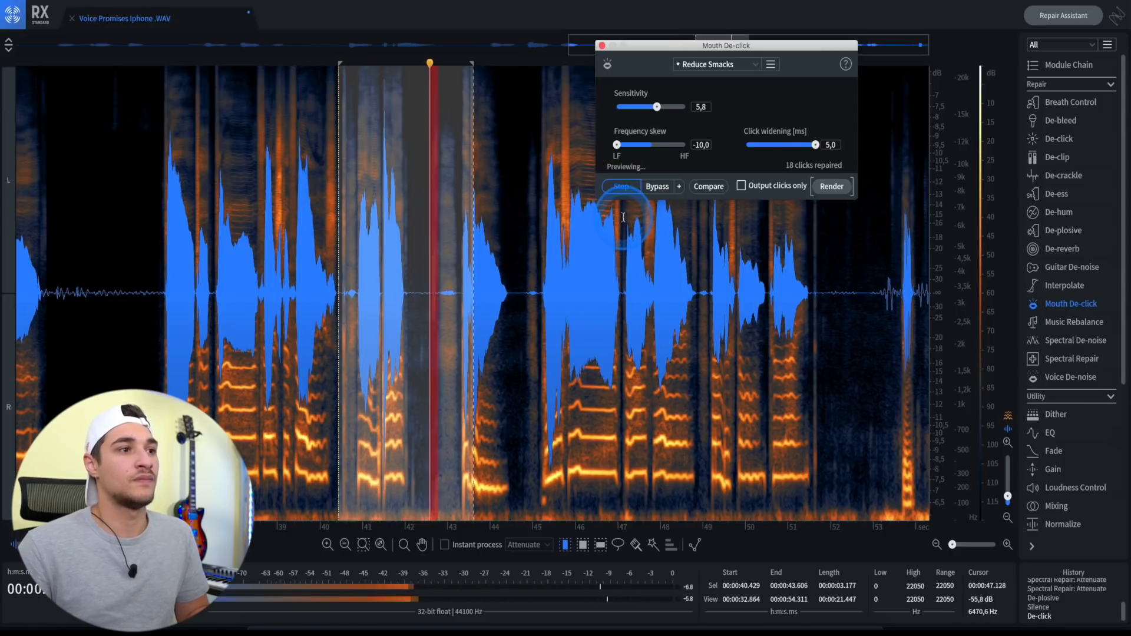
pyautogui.click(654, 188)
pyautogui.press('space')
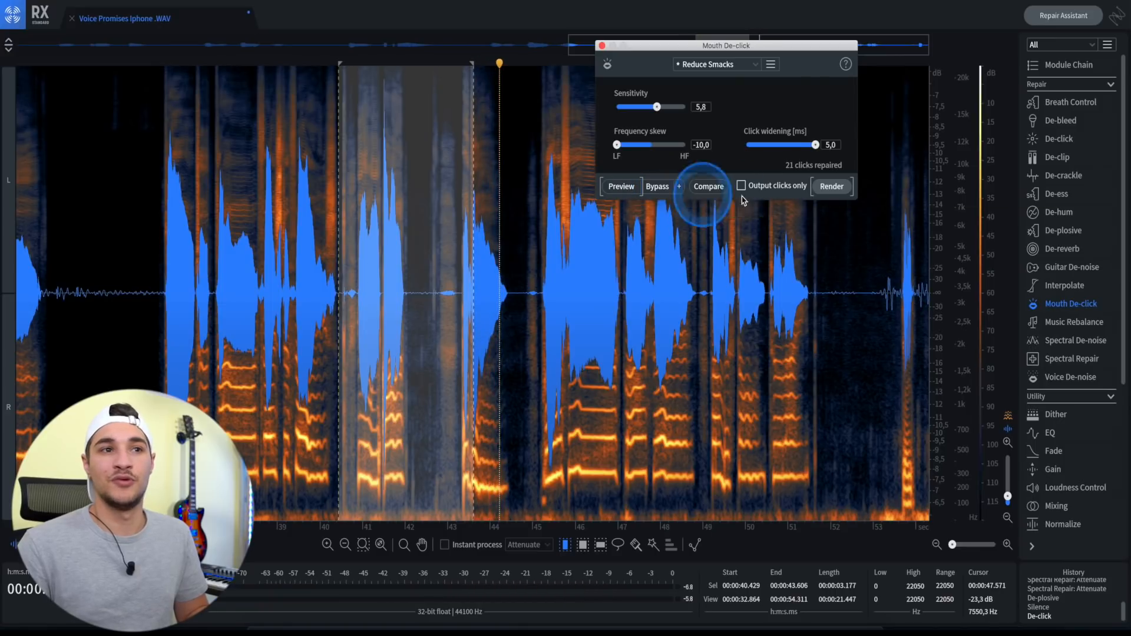
pyautogui.click(830, 188)
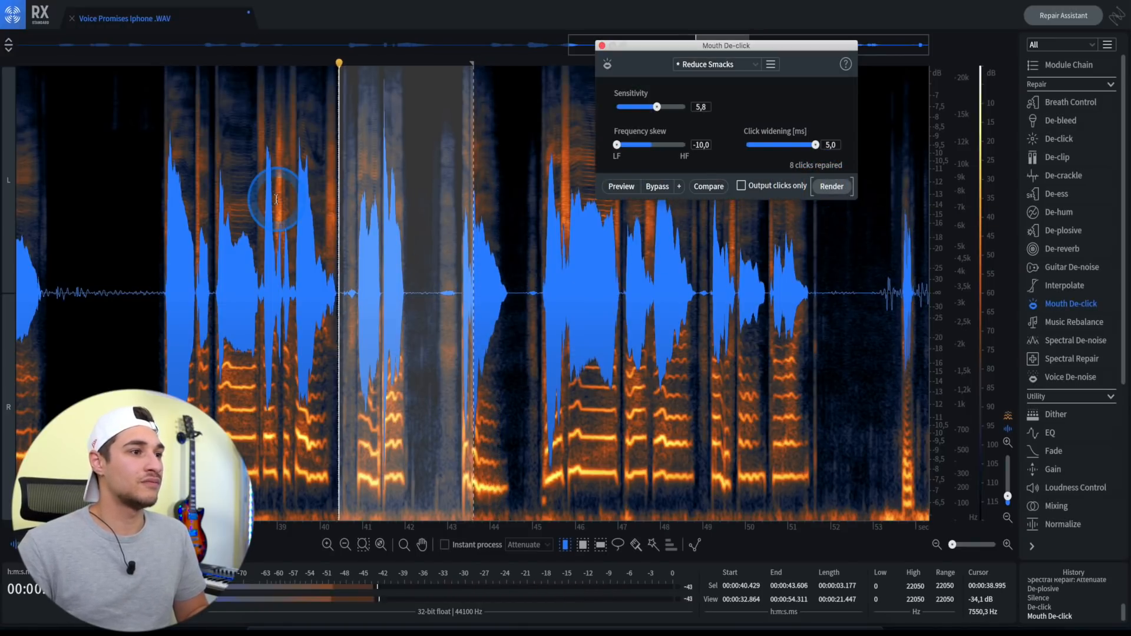
pyautogui.press('space')
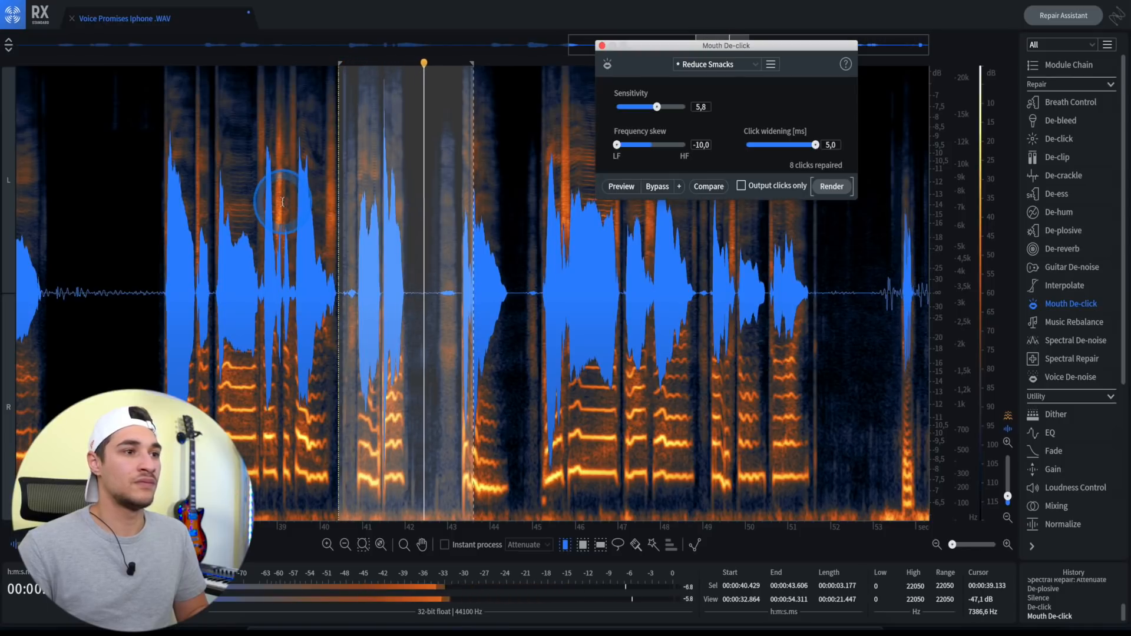
pyautogui.press('space')
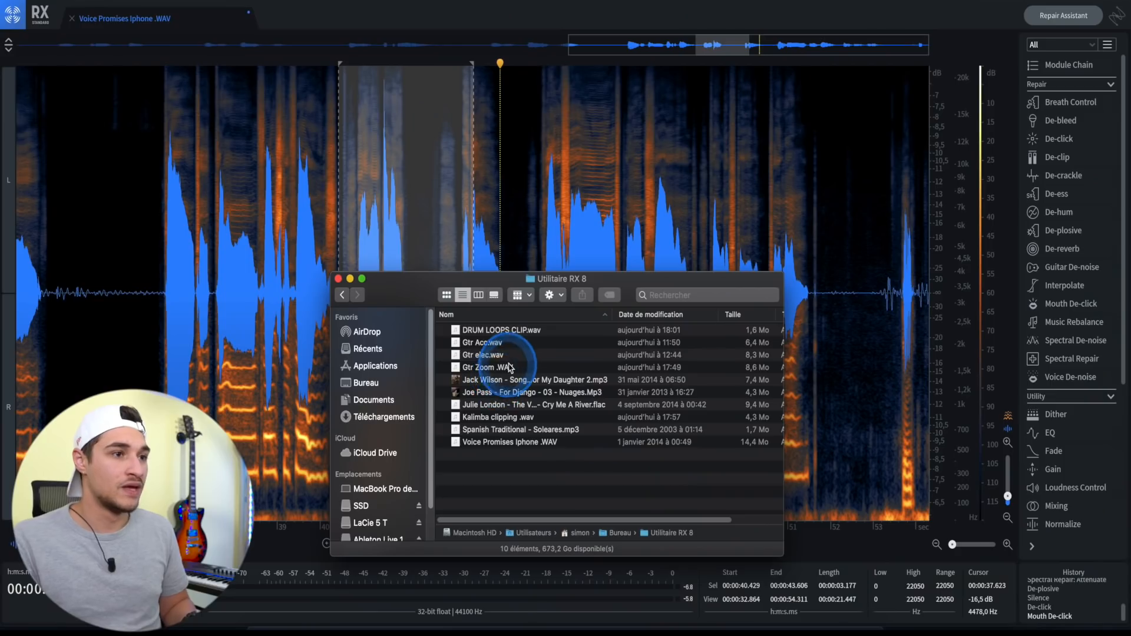
# Open Gtr Acc.wav from the Utilitaire RX 8 folder, display its stereo channels separately, and listen to the first 11 seconds.
pyautogui.moveTo(512, 109); pyautogui.dragTo(494, 106)
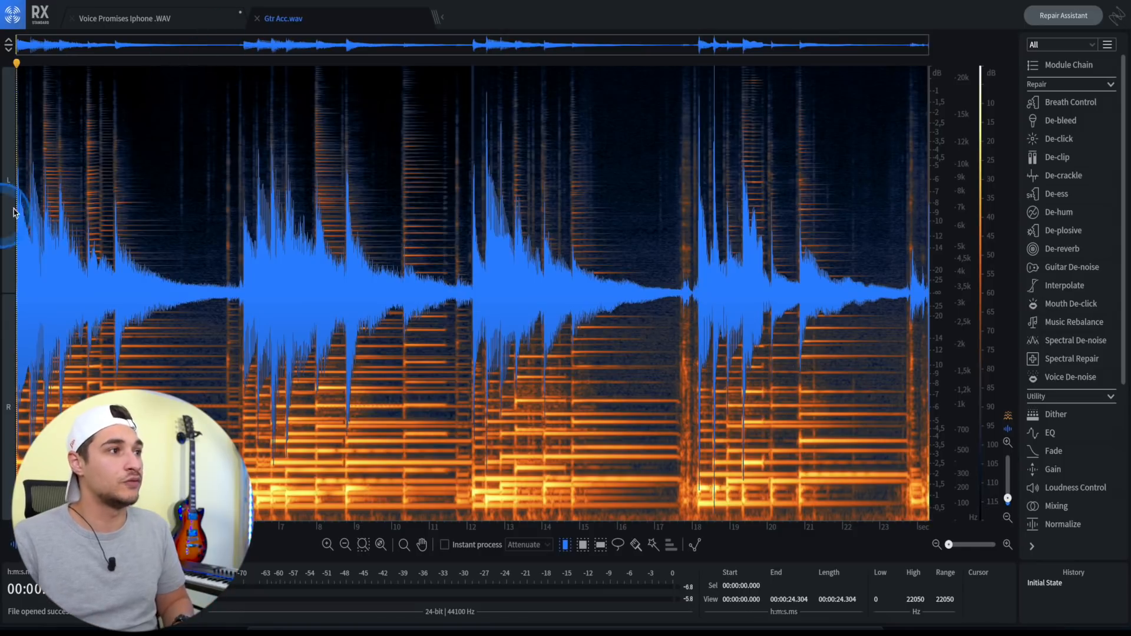
pyautogui.click(8, 44)
pyautogui.press('space')
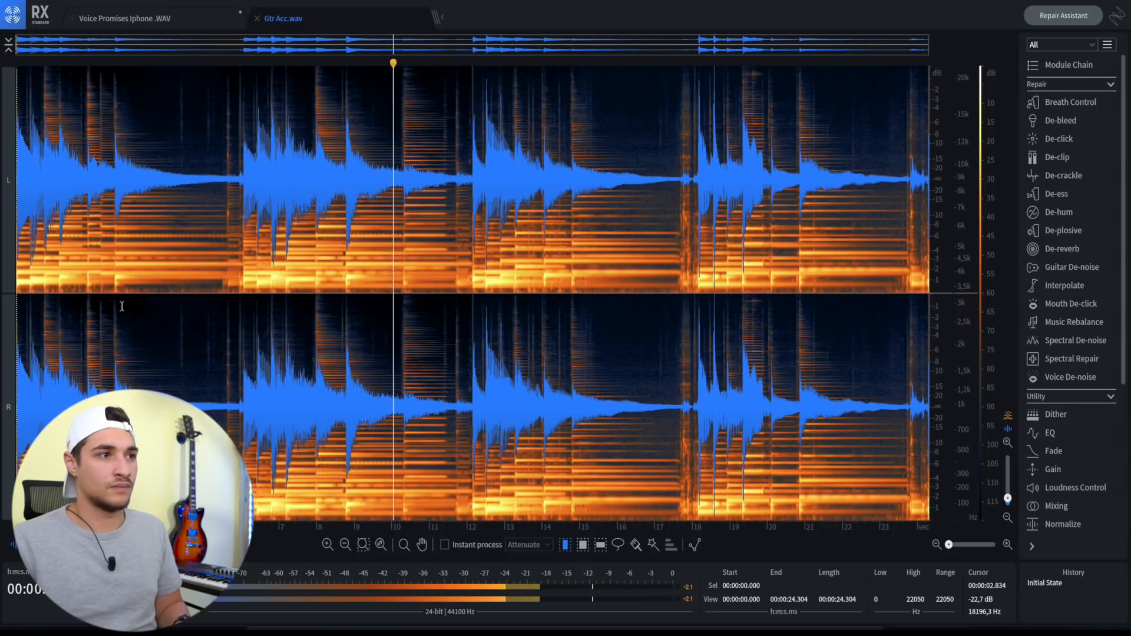
pyautogui.press('space')
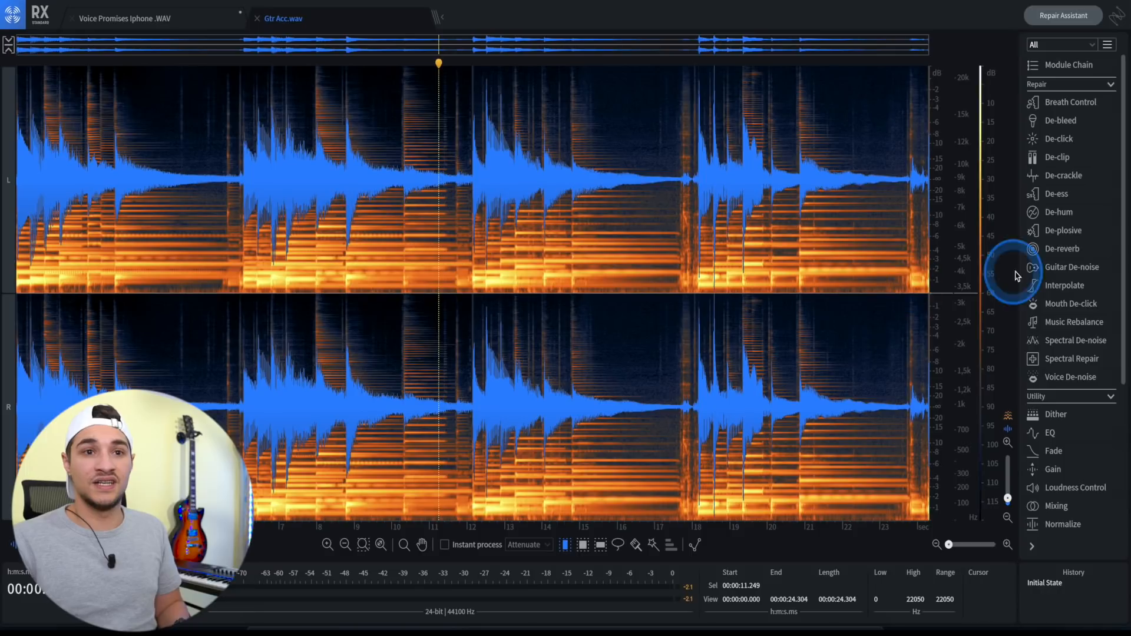
# In Guitar De-noise, enable Pick and, while previewing, set Squeak sensitivity and reduction to 7.1 and Pick reduction to 7.5.
pyautogui.click(1068, 272)
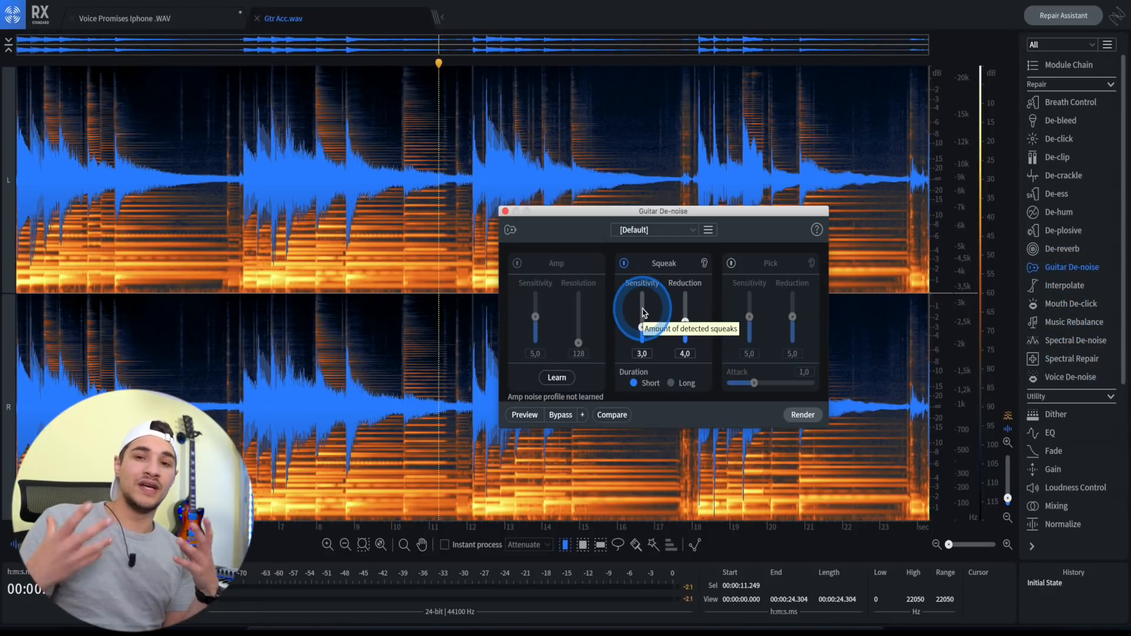
pyautogui.click(731, 264)
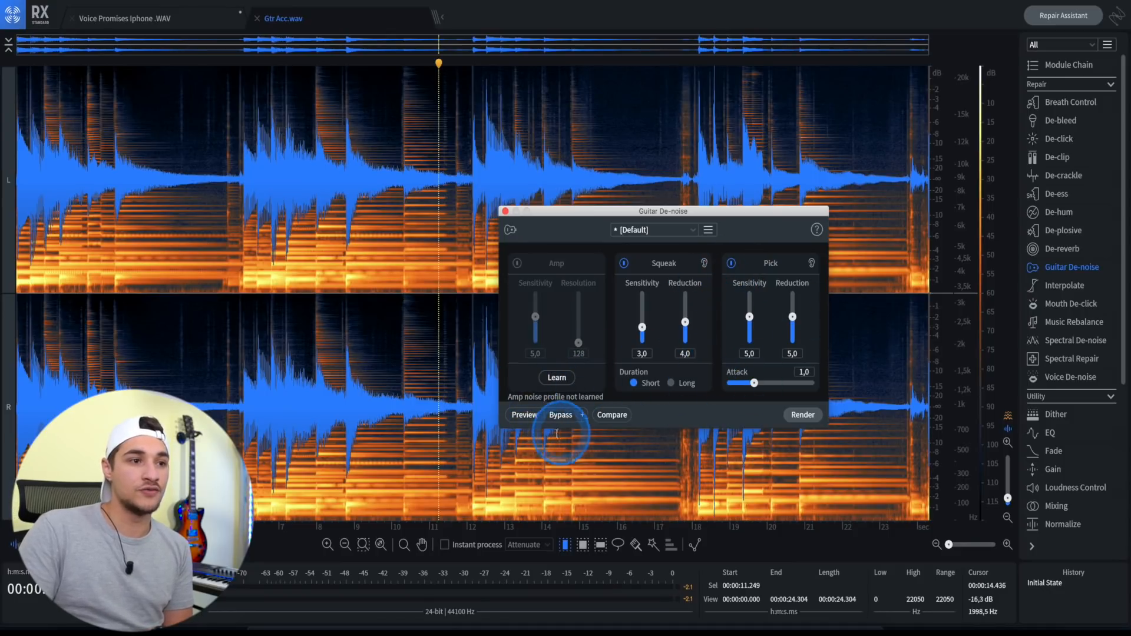
pyautogui.click(530, 419)
pyautogui.moveTo(642, 327); pyautogui.dragTo(685, 306)
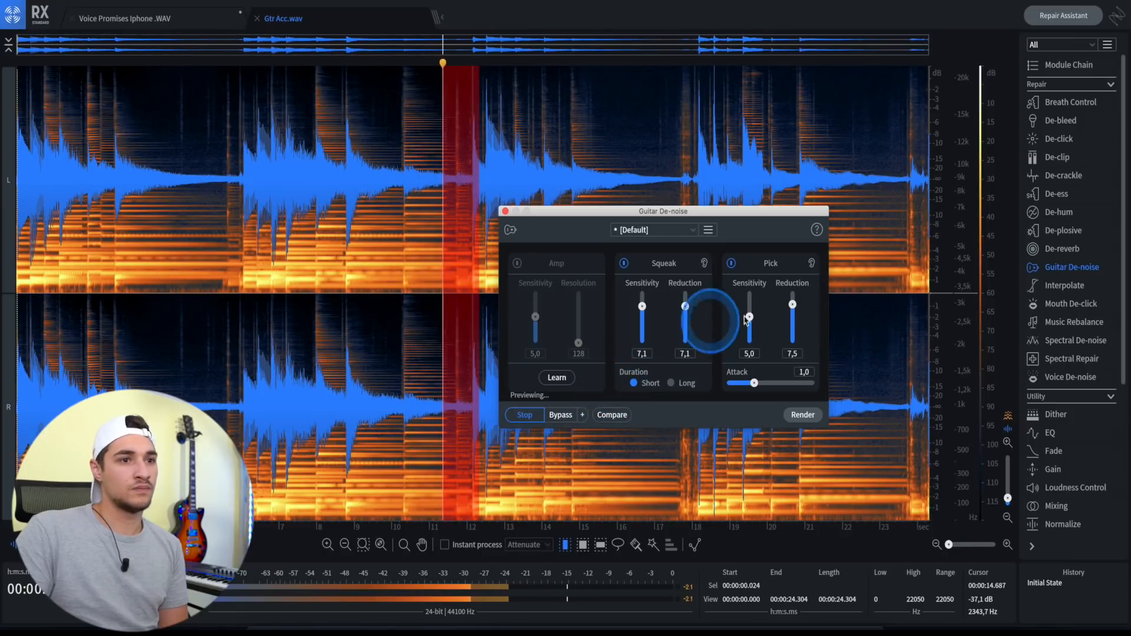
# Set the Pick reduction to 8.1 and the Pick attack to 0.9 during the preview.
pyautogui.moveTo(792, 305); pyautogui.dragTo(792, 301)
pyautogui.click(753, 383)
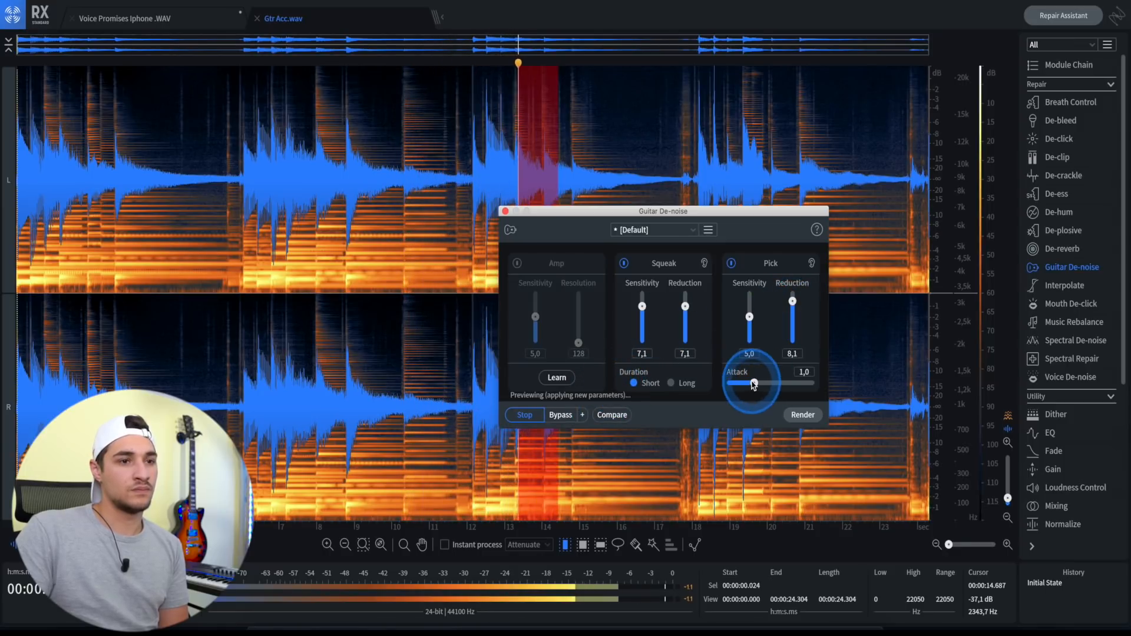
pyautogui.moveTo(753, 383); pyautogui.dragTo(751, 383)
pyautogui.click(570, 418)
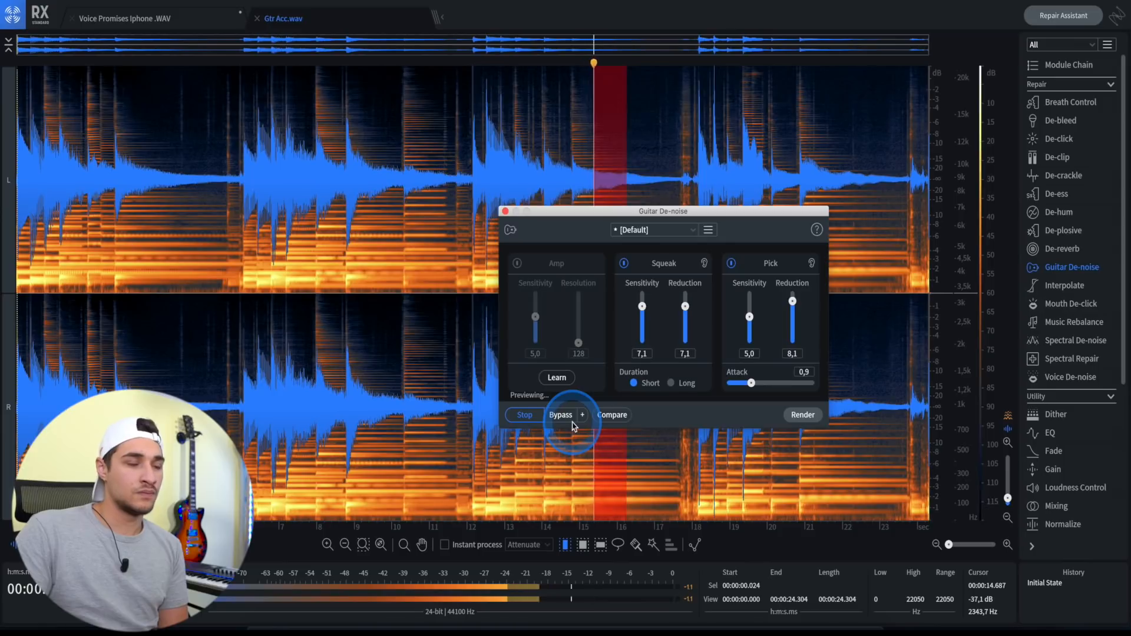
# Set Pick and Squeak sensitivity to 6.5 with Long squeak duration, render Guitar De-noise on the whole file, and close the module.
pyautogui.click(736, 329)
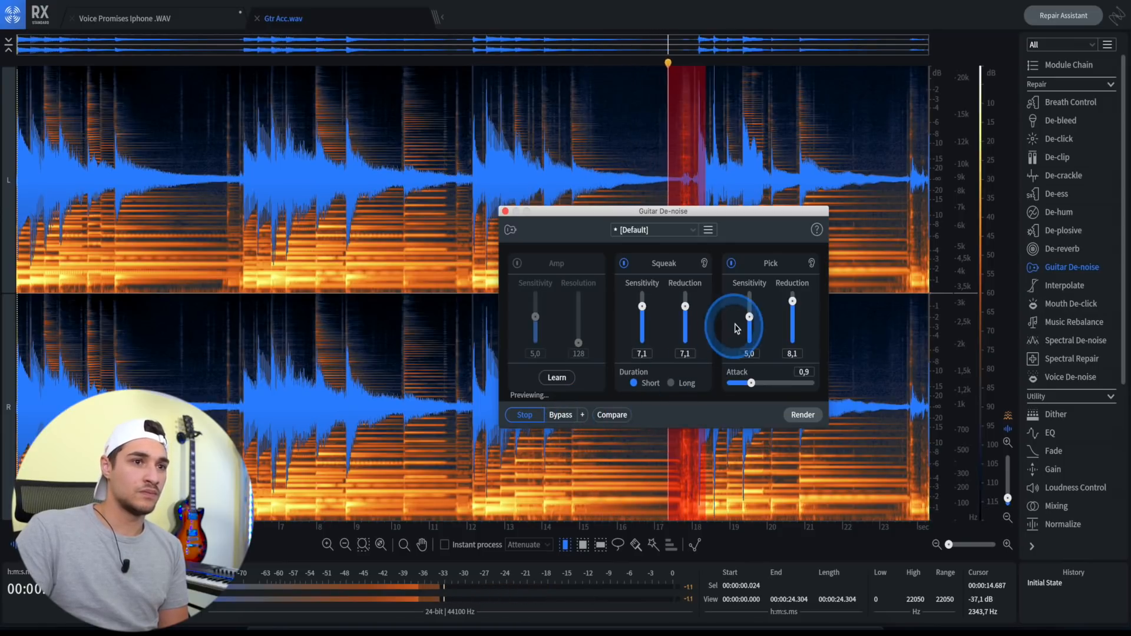
pyautogui.moveTo(735, 328); pyautogui.dragTo(748, 312)
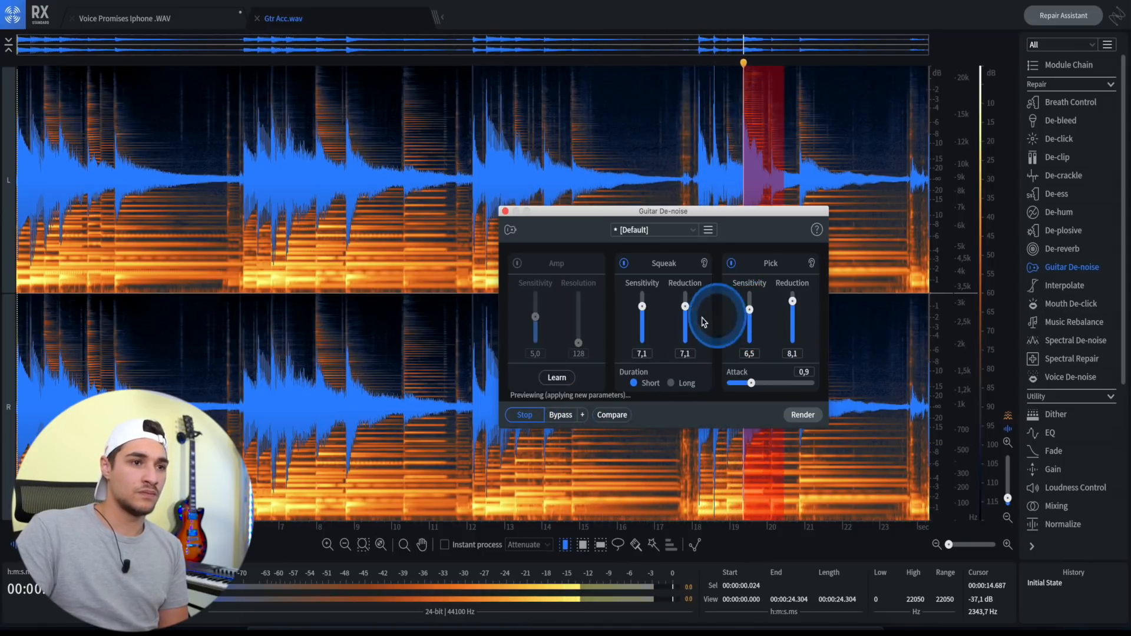
pyautogui.moveTo(642, 306); pyautogui.dragTo(642, 309)
pyautogui.click(677, 402)
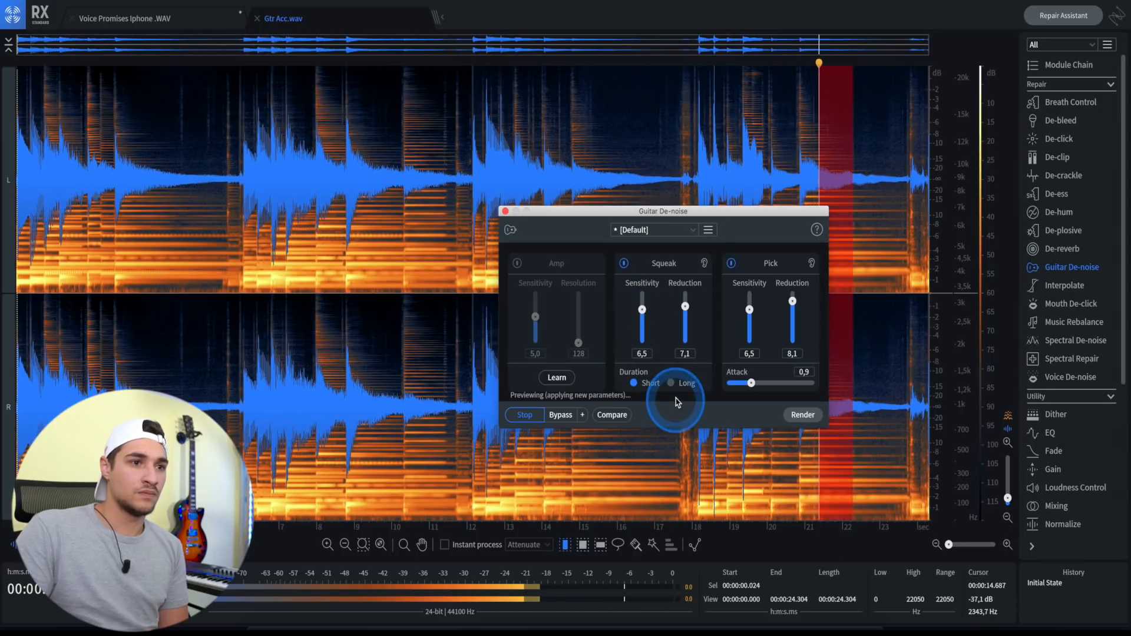
pyautogui.click(671, 383)
pyautogui.press('space')
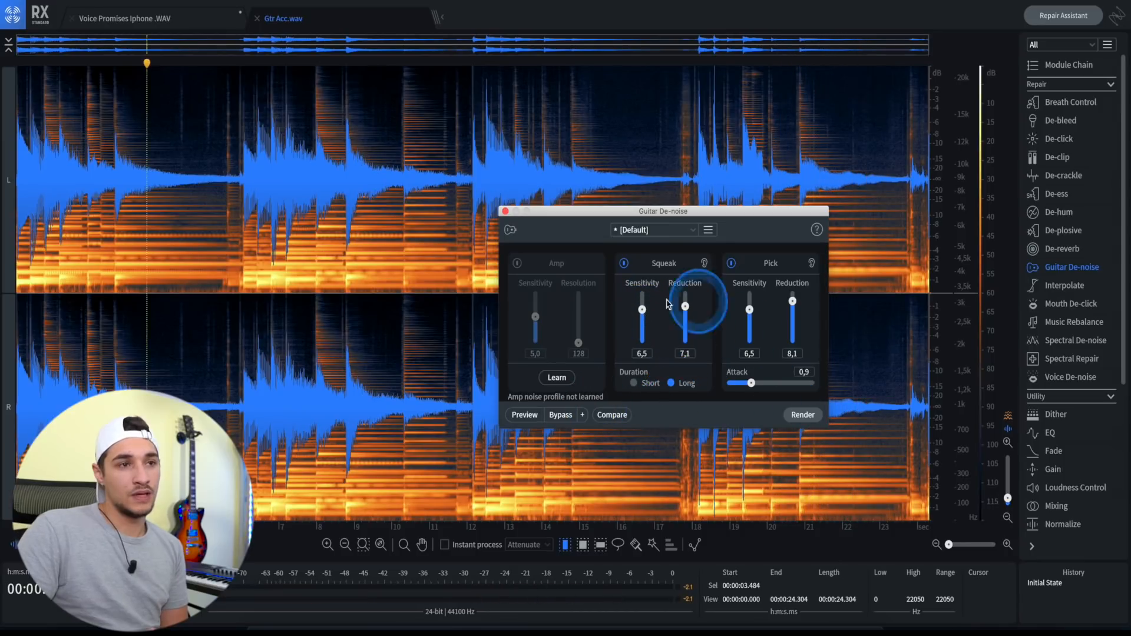
pyautogui.click(797, 416)
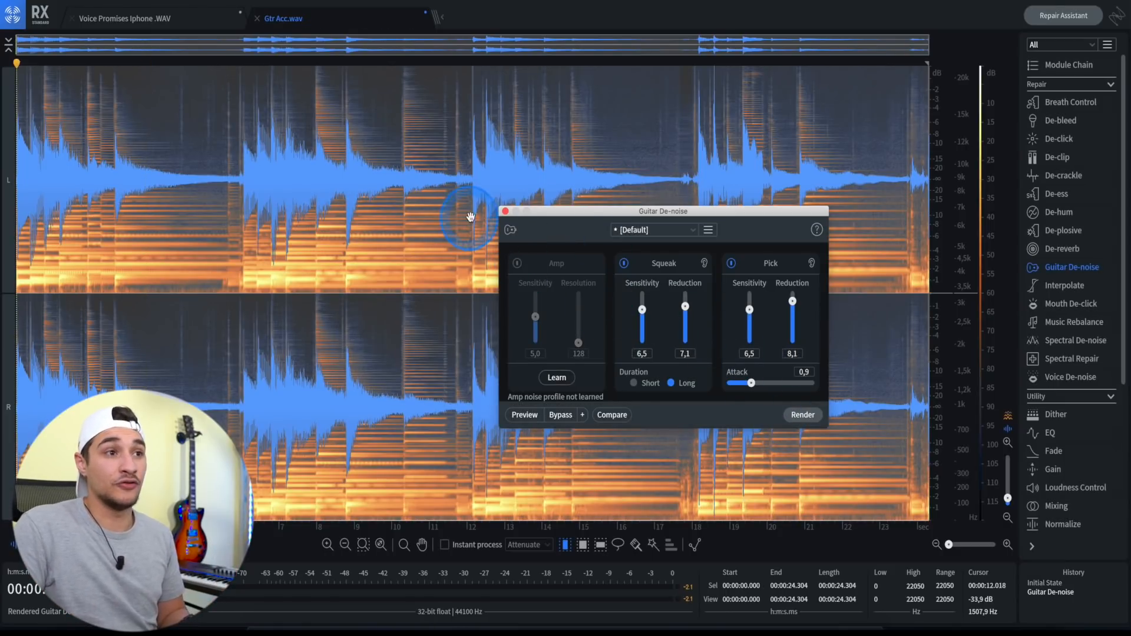
pyautogui.click(505, 210)
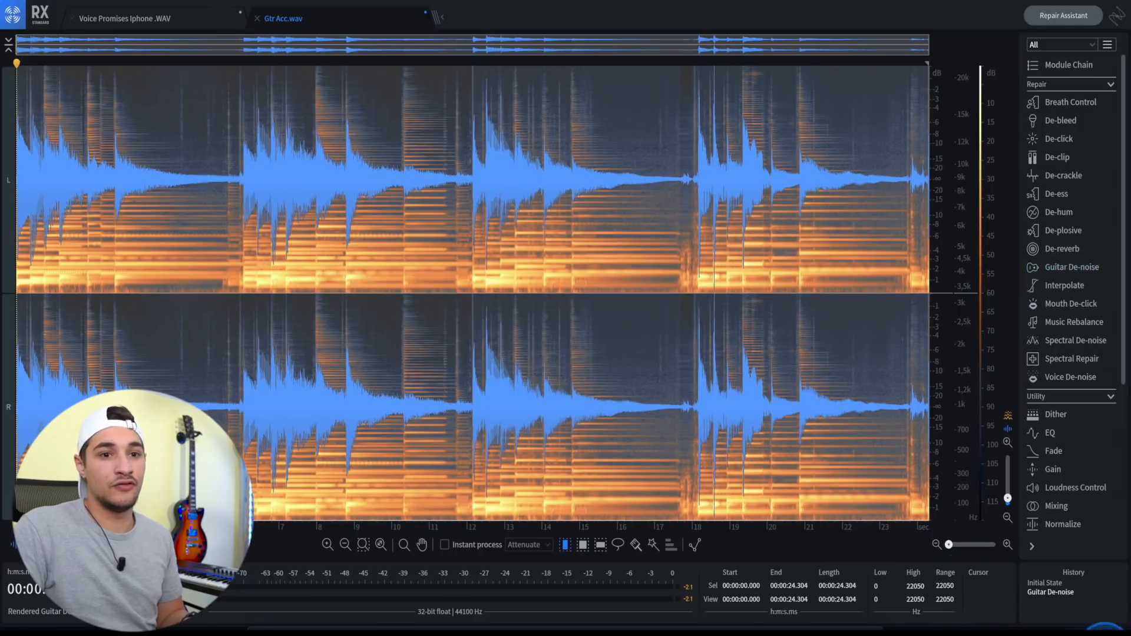
# Compare the guitar recording before and after Guitar De-noise by playing the initial and processed states from the history.
pyautogui.click(1029, 586)
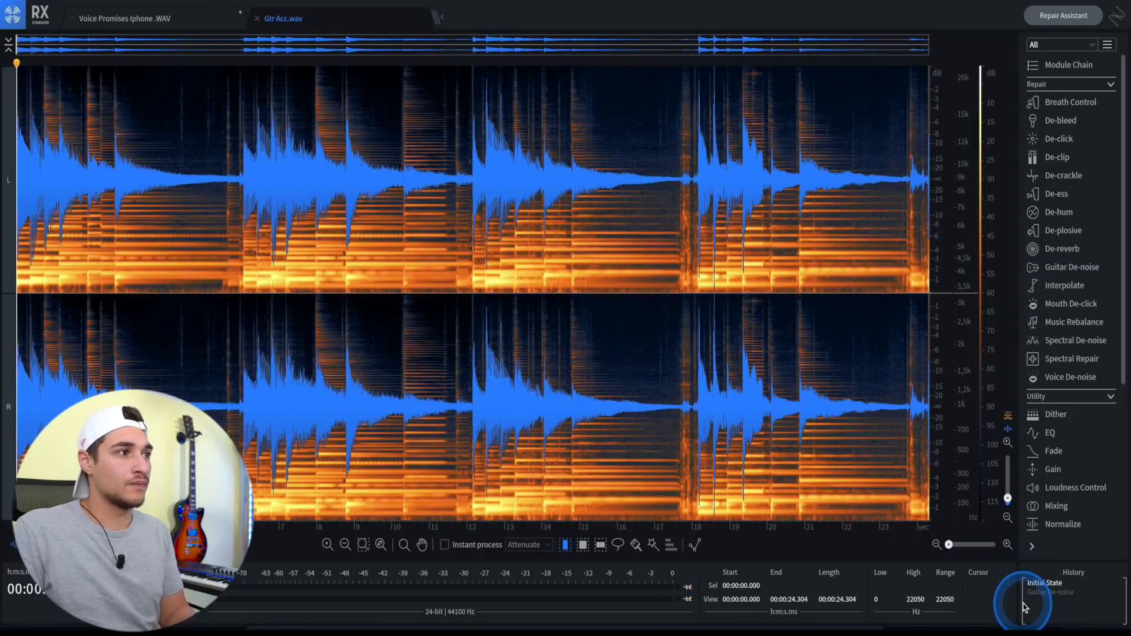
pyautogui.press('space')
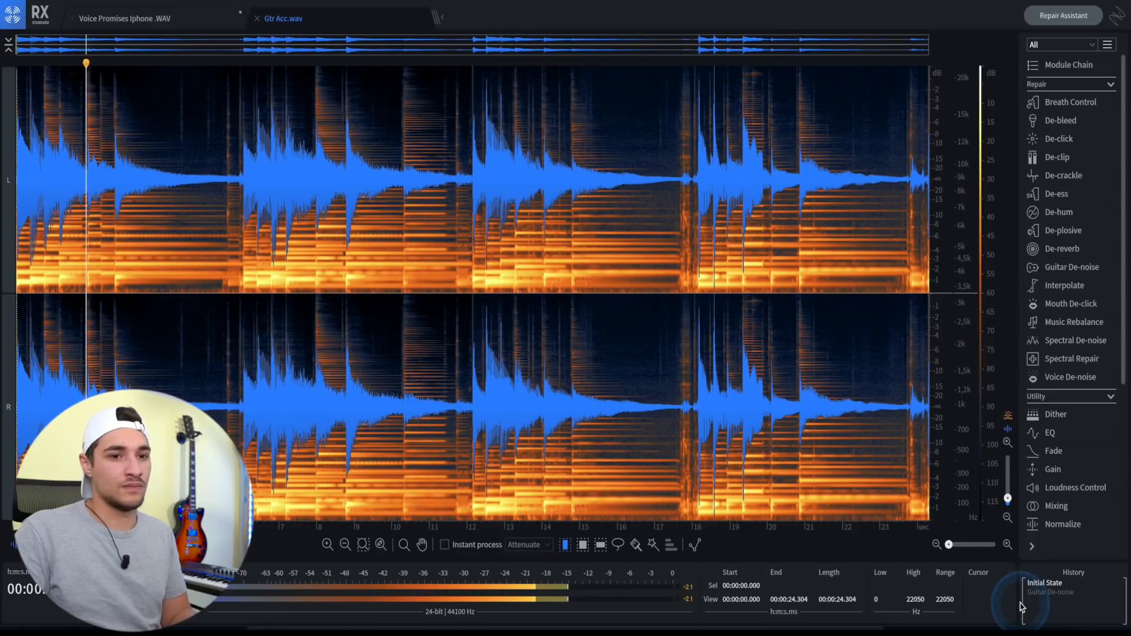
pyautogui.click(1076, 600)
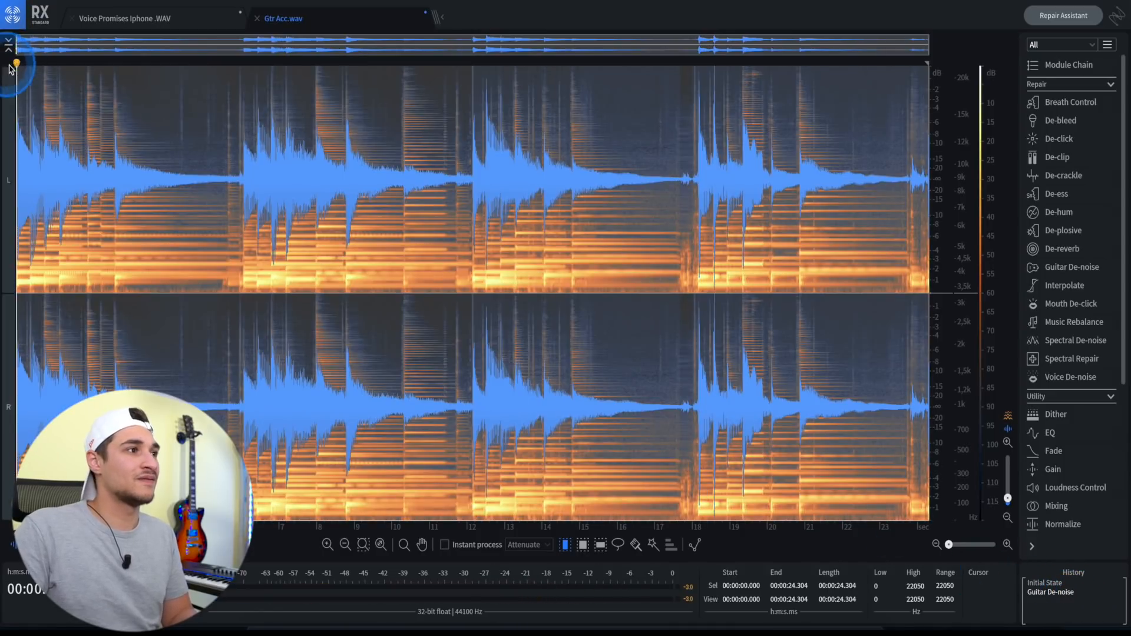
pyautogui.press('space')
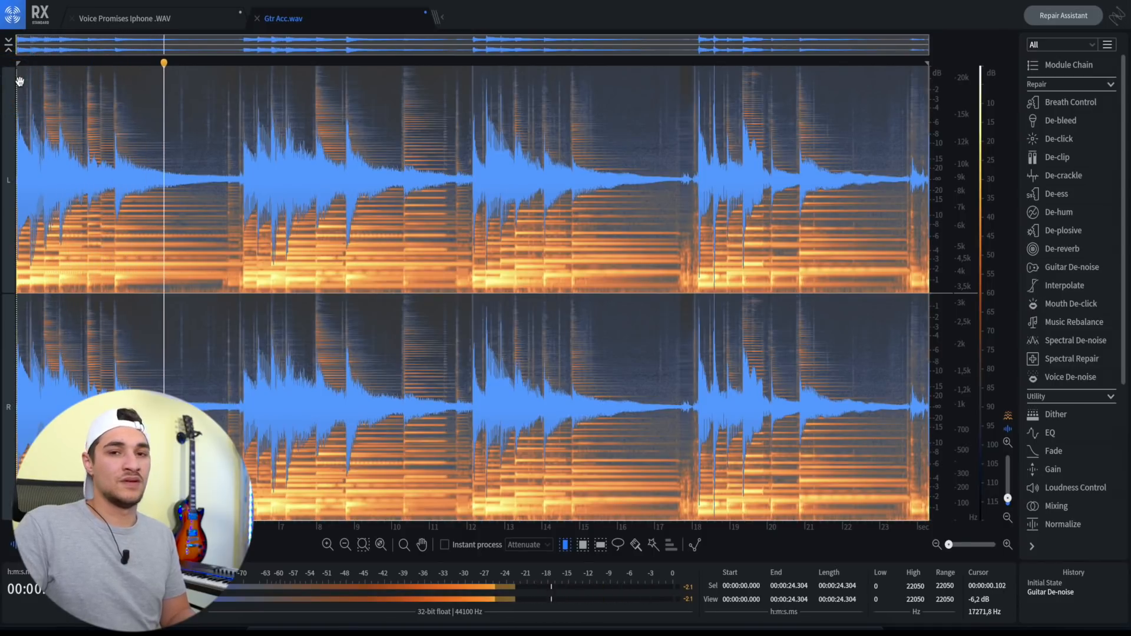
pyautogui.press('space')
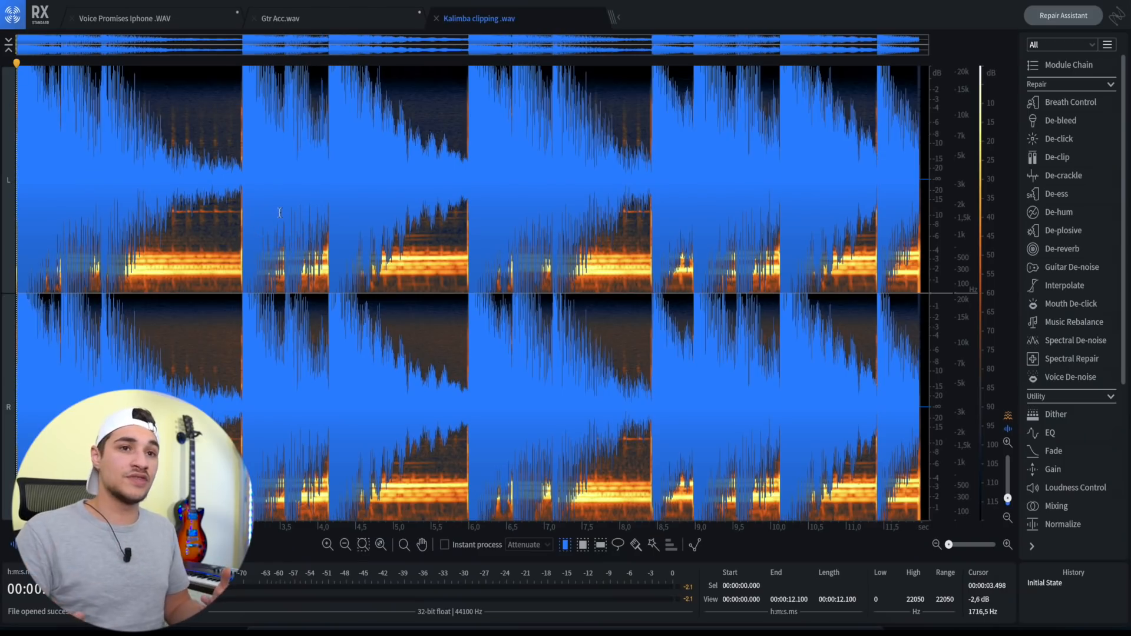
# Play the clipped kalimba recording and open the De-clip module for it.
pyautogui.press('space')
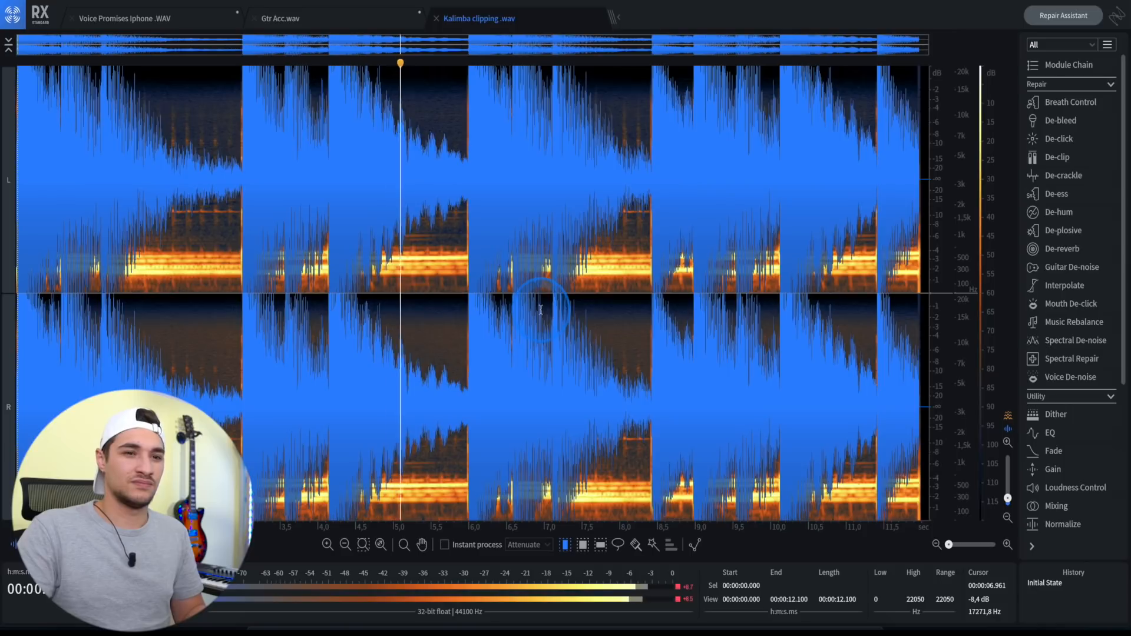
pyautogui.press('space')
pyautogui.click(1042, 156)
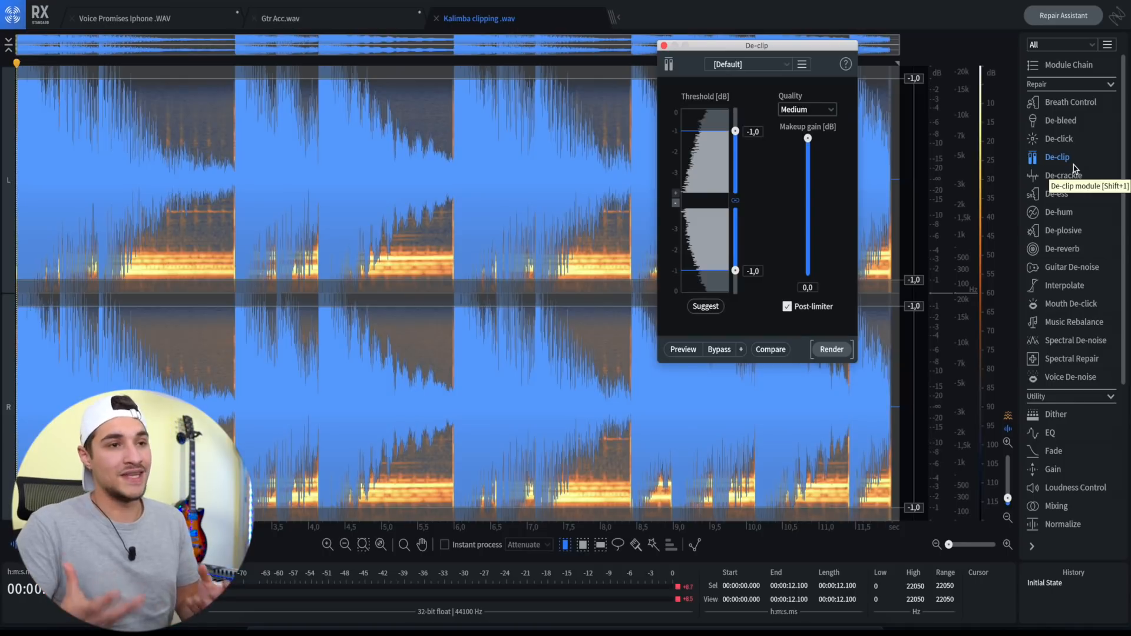
pyautogui.moveTo(735, 270)
pyautogui.mouseDown()
pyautogui.moveTo(735, 296)
pyautogui.moveTo(736, 270)
pyautogui.mouseUp()
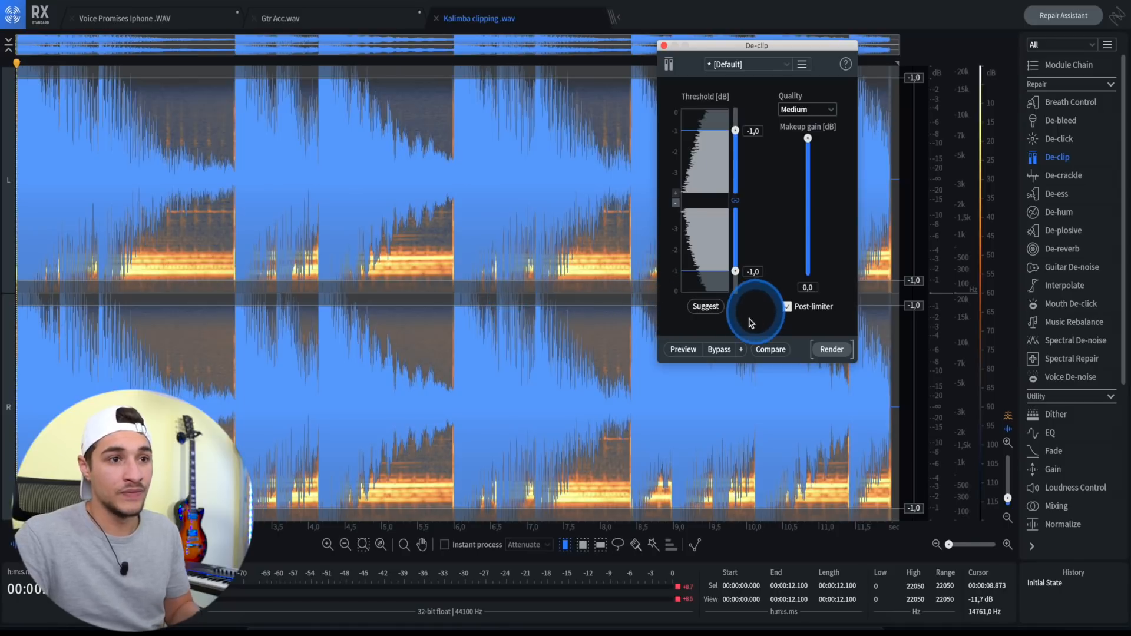
# While previewing De-clip, set both thresholds to -1.8 dB and the makeup gain to -7.4 dB, and render the kalimba file.
pyautogui.click(676, 351)
pyautogui.moveTo(734, 278)
pyautogui.moveTo(734, 277); pyautogui.dragTo(735, 253)
pyautogui.moveTo(807, 138); pyautogui.dragTo(773, 299)
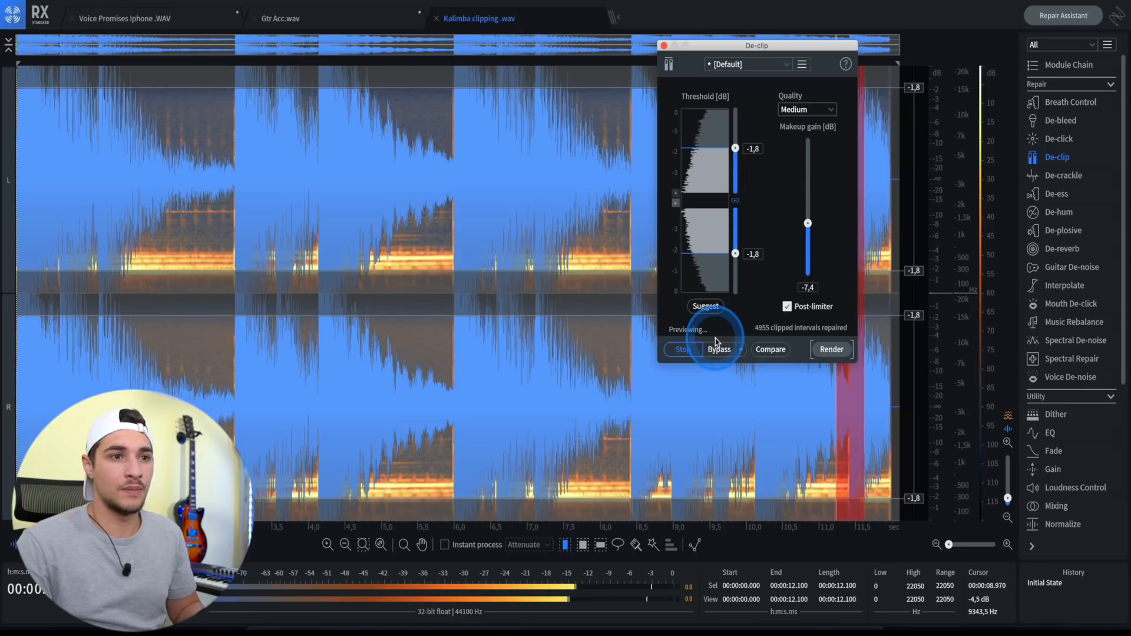
pyautogui.click(829, 350)
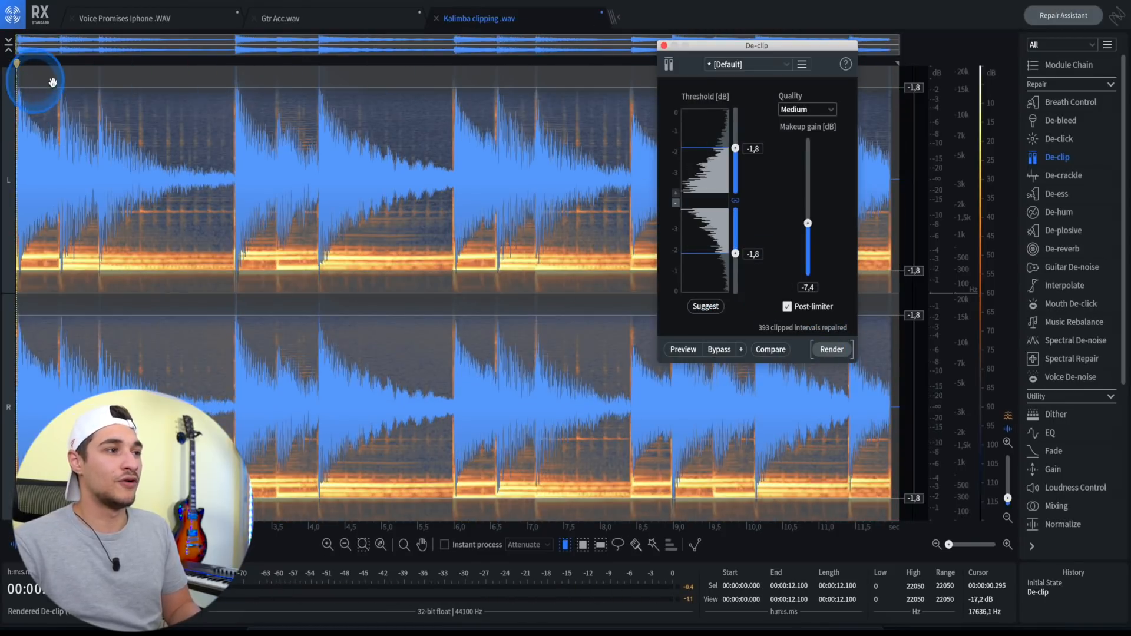
# Close De-clip and play the repaired kalimba recording from the start.
pyautogui.click(663, 46)
pyautogui.press('space')
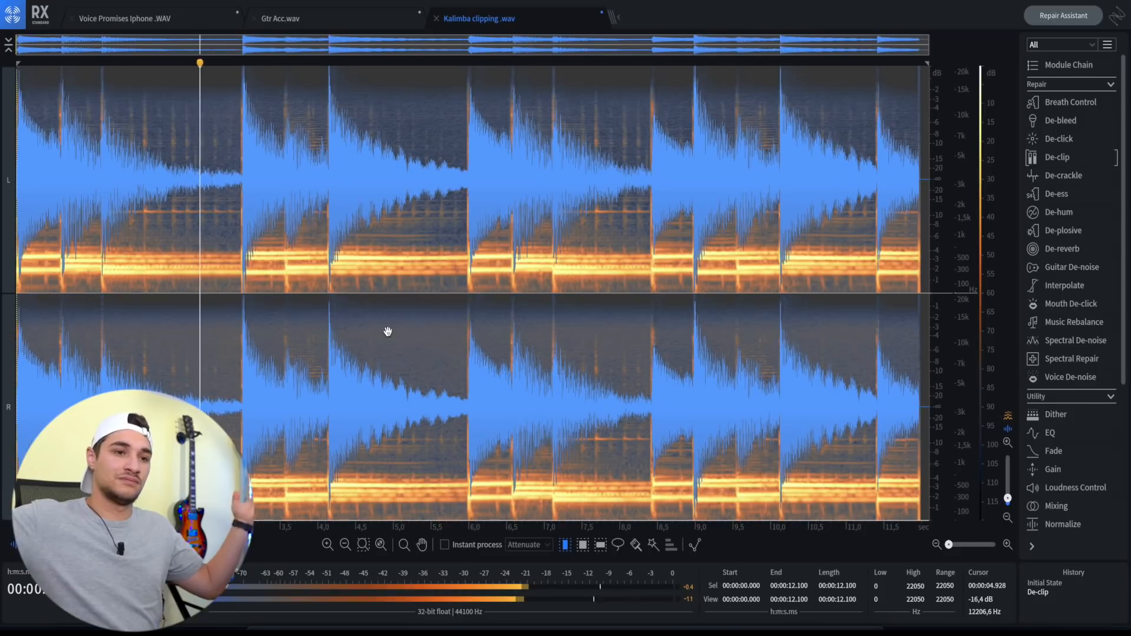
pyautogui.click(430, 272)
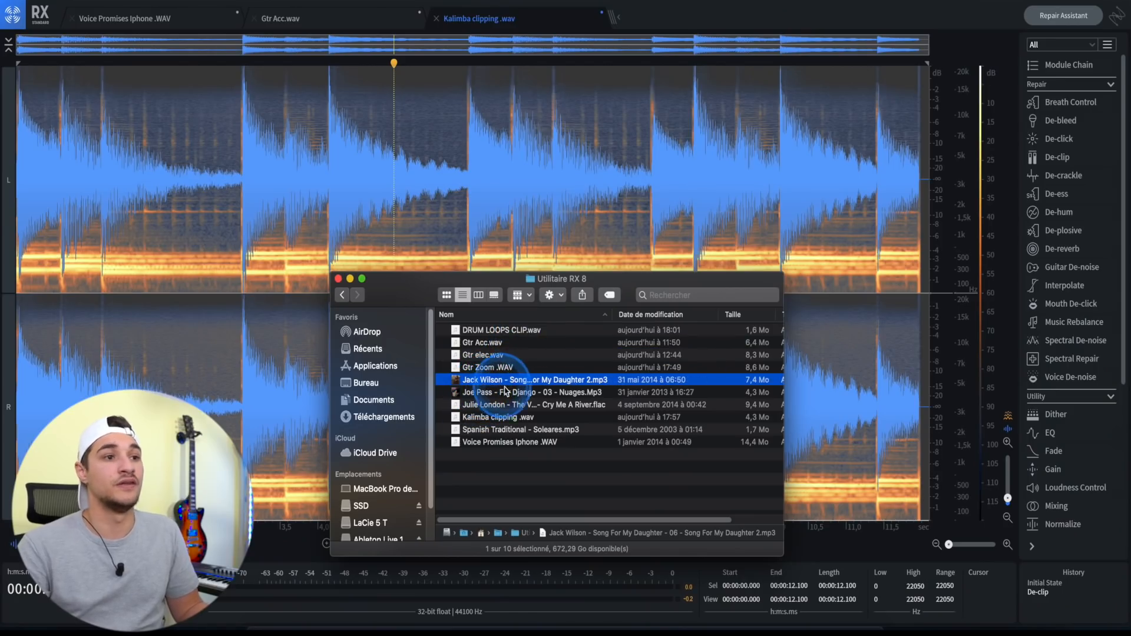
# Open the Song For My Daughter 2 MP3 from the Utilitaire RX 8 folder and play its beginning.
pyautogui.moveTo(513, 387); pyautogui.dragTo(626, 232)
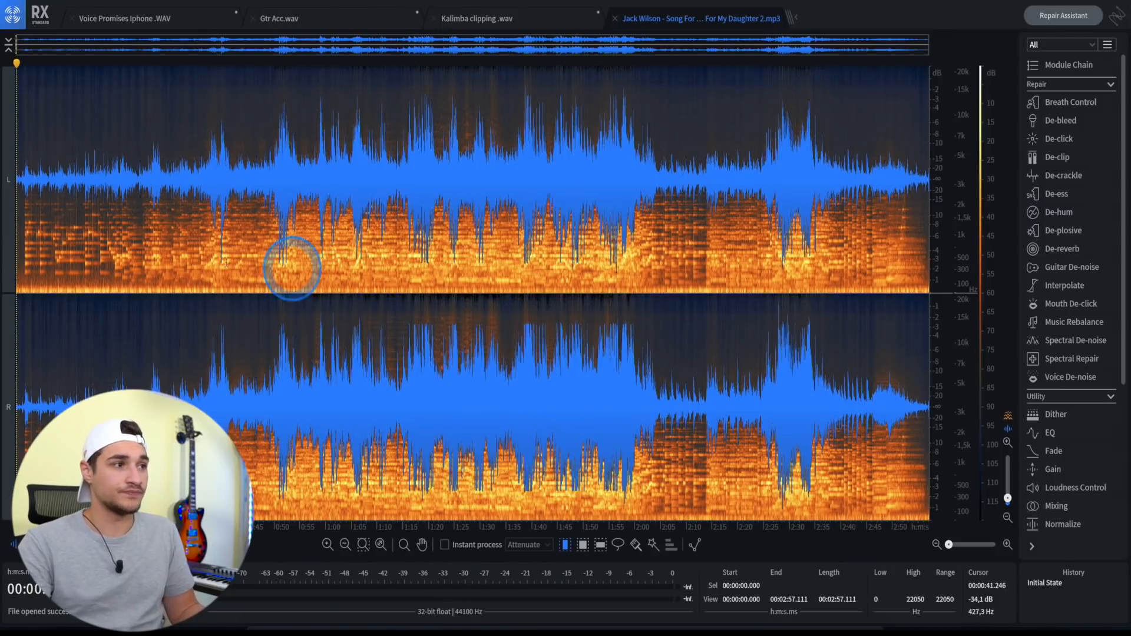
pyautogui.click(26, 62)
pyautogui.moveTo(21, 62); pyautogui.dragTo(2, 63)
pyautogui.press('space')
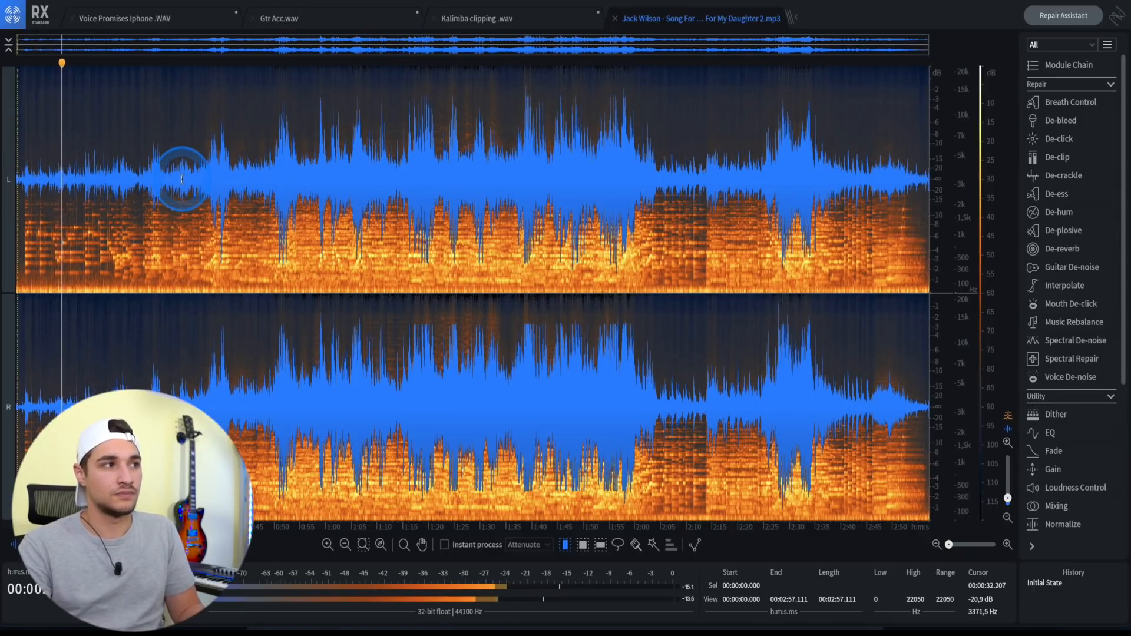
pyautogui.press('space')
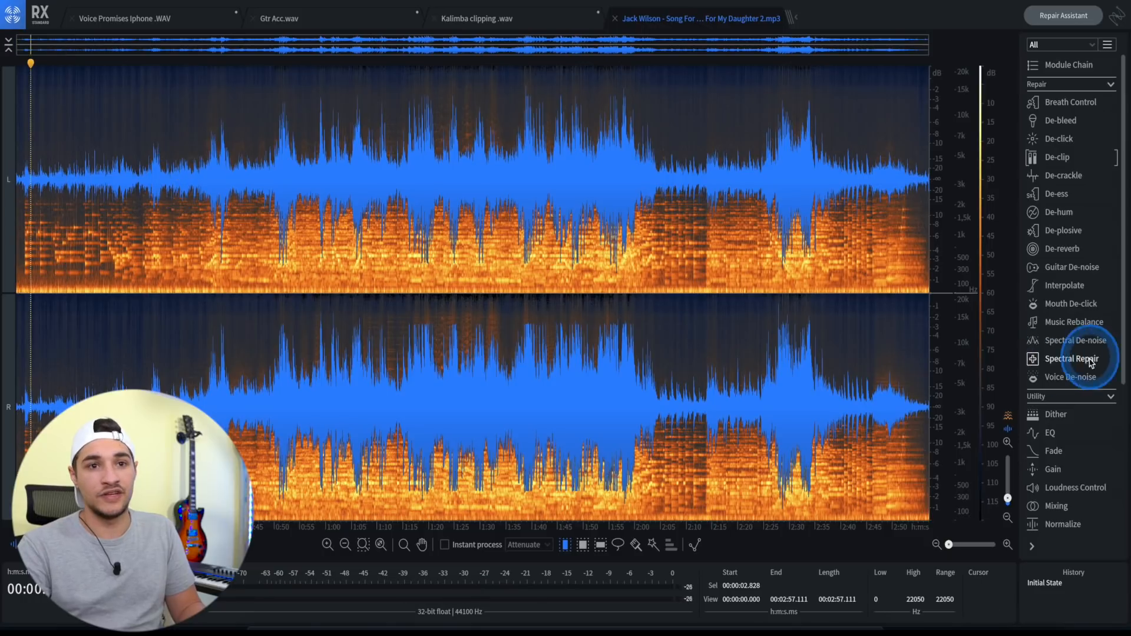
# Listen to the intro of the track and select the noise-only passage from the start to about 1.52 s.
pyautogui.click(1058, 342)
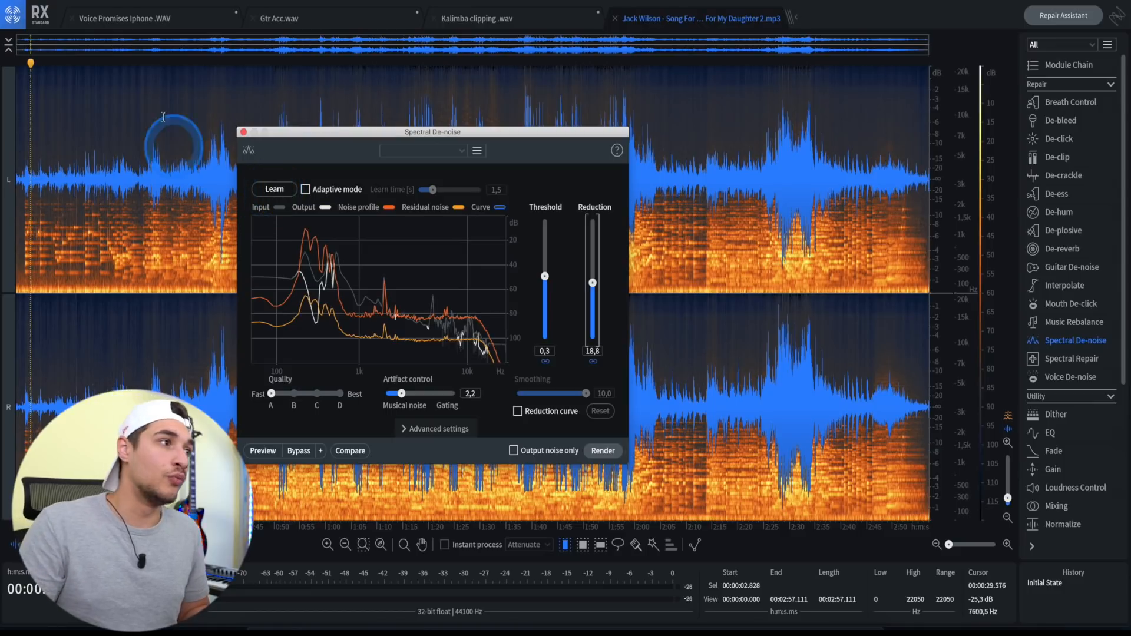
pyautogui.click(243, 132)
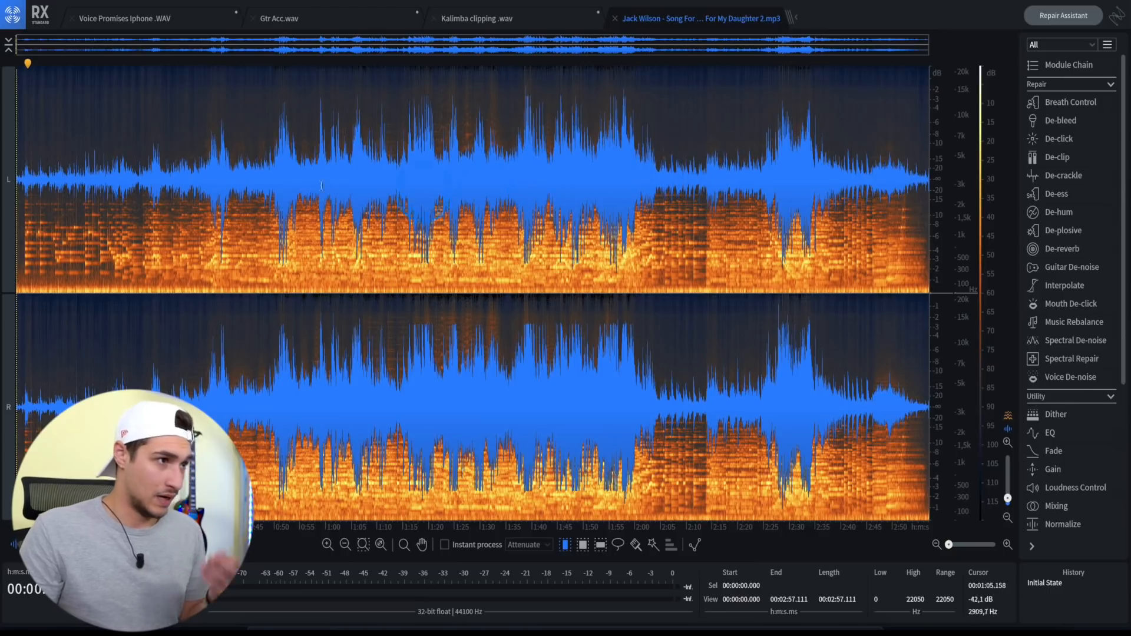
pyautogui.moveTo(28, 64)
pyautogui.mouseDown()
pyautogui.moveTo(17, 64)
pyautogui.moveTo(26, 63)
pyautogui.mouseUp()
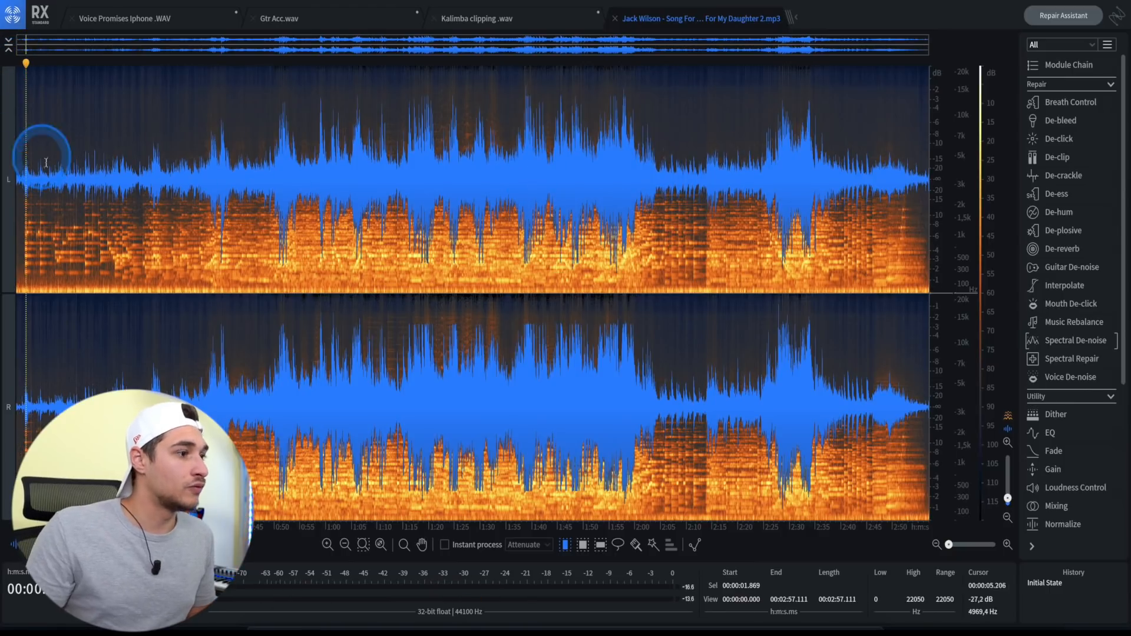
pyautogui.scroll(2, 26, 304)
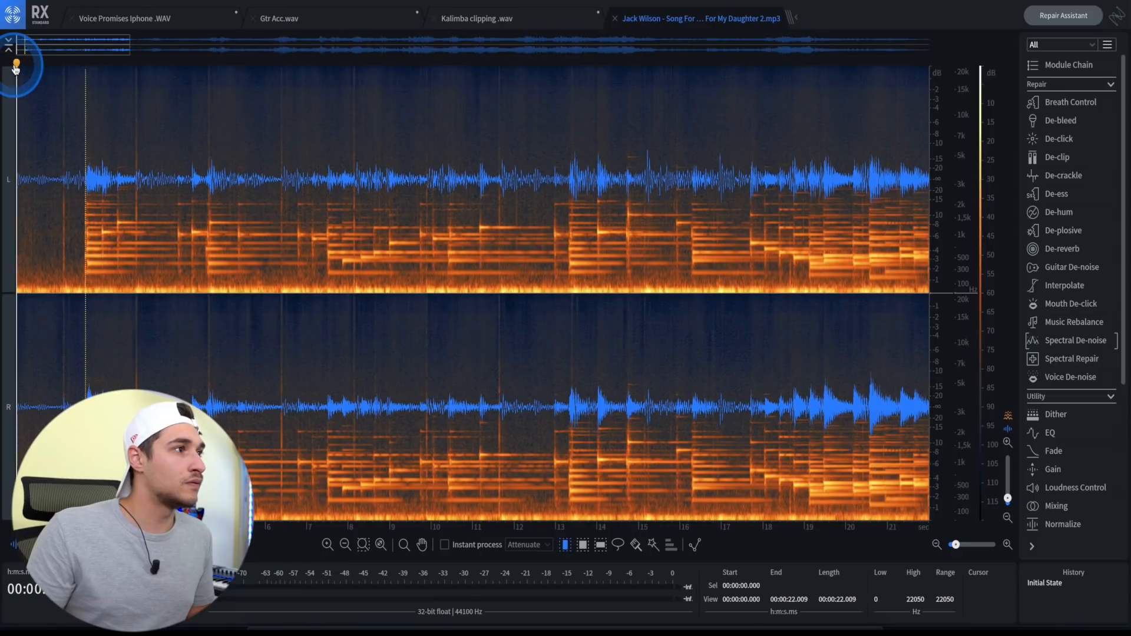
pyautogui.press('space')
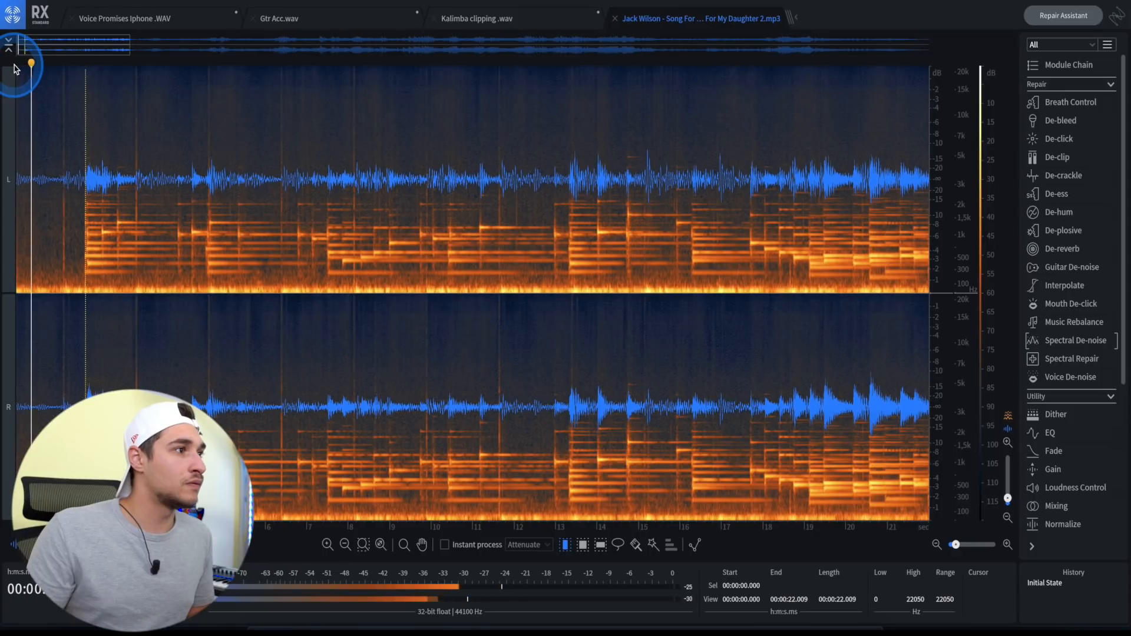
pyautogui.press('space')
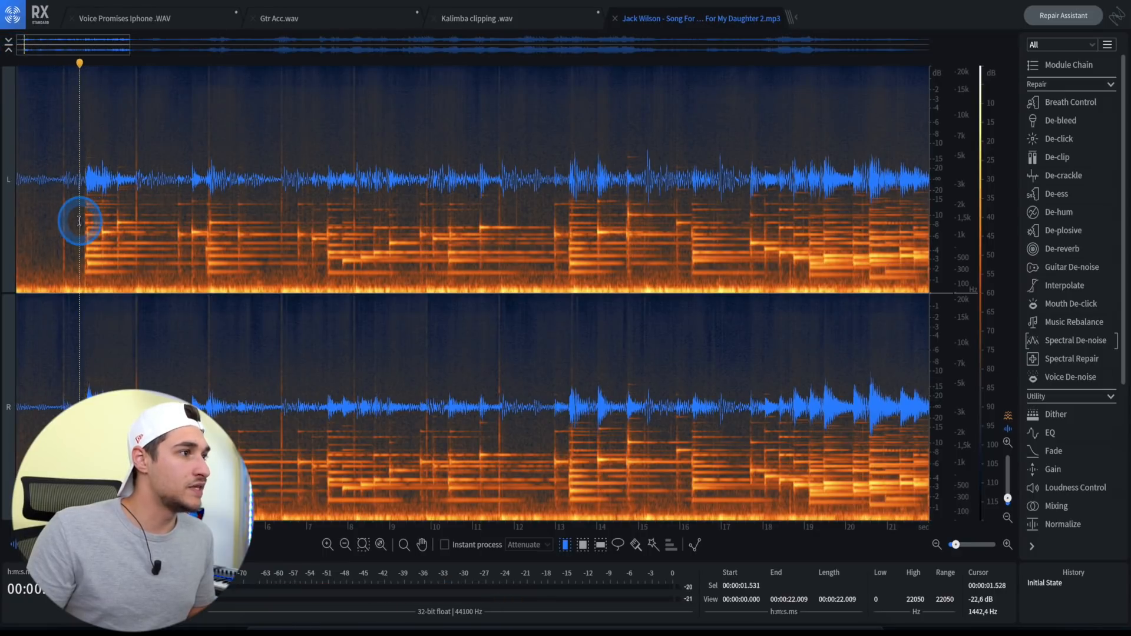
pyautogui.moveTo(80, 221); pyautogui.dragTo(2, 213)
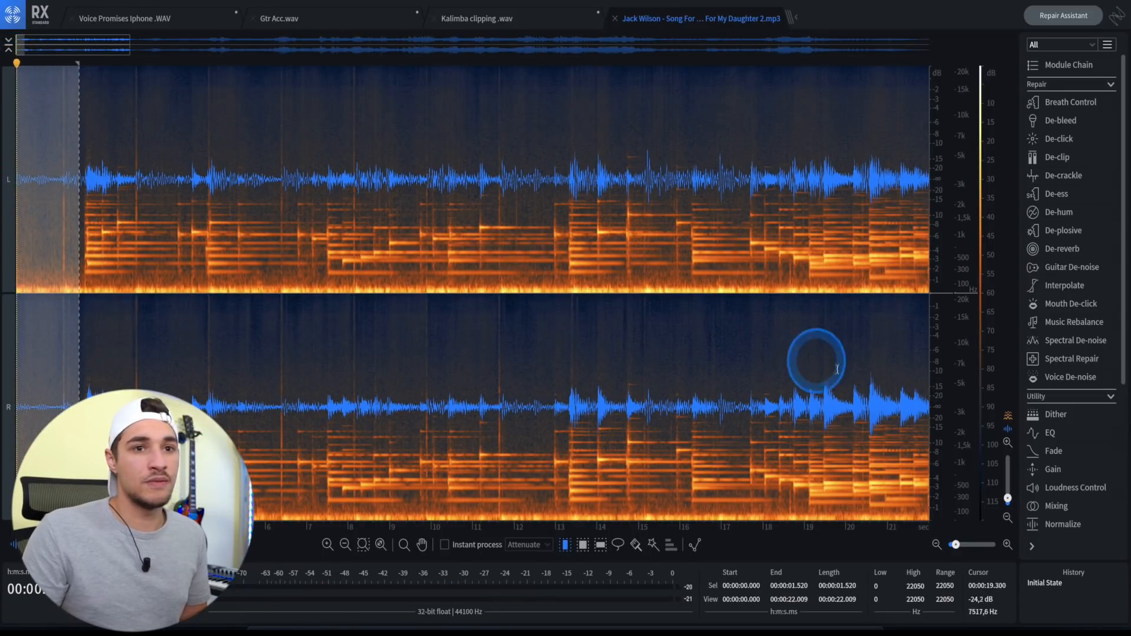
# Learn the noise profile of the selected passage in Spectral De-noise and clear the selection.
pyautogui.click(1073, 341)
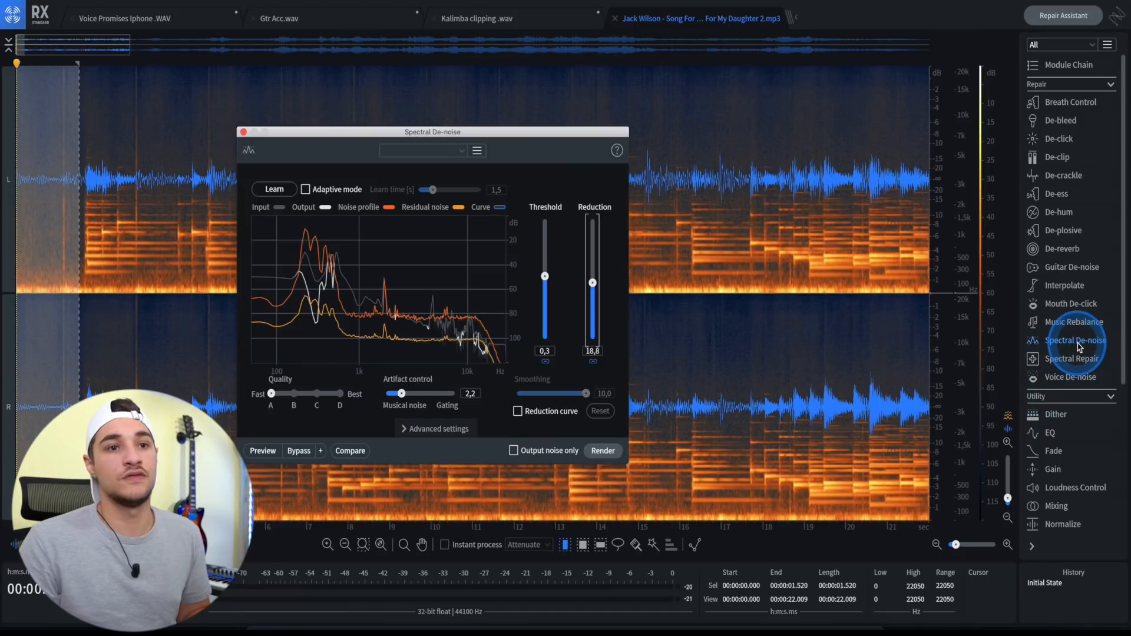
pyautogui.click(274, 189)
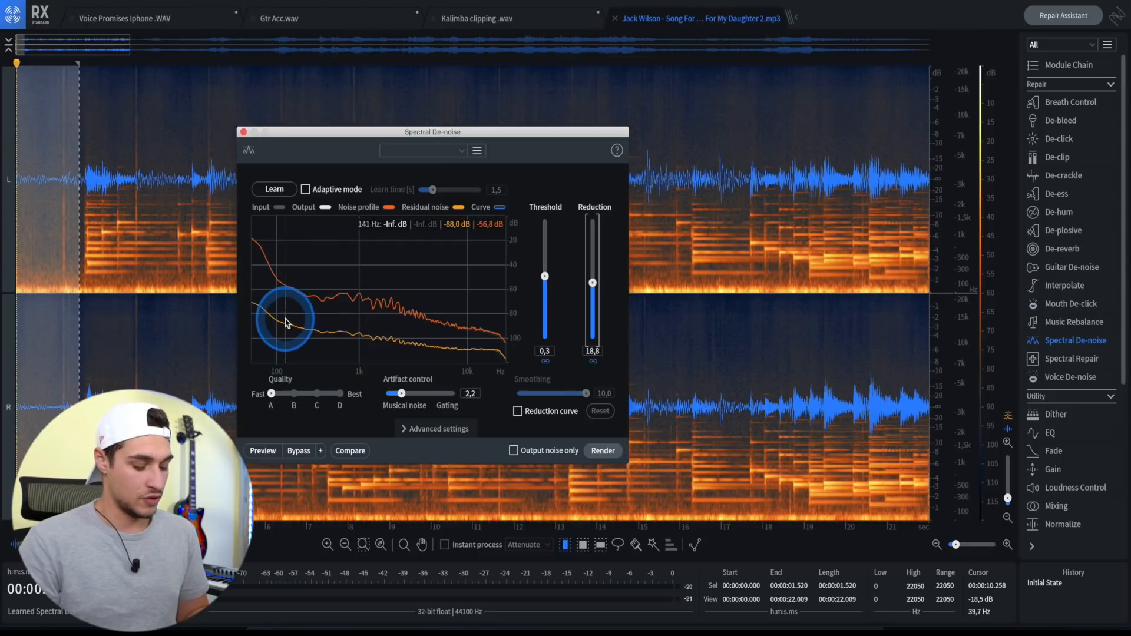
pyautogui.press('super+d')
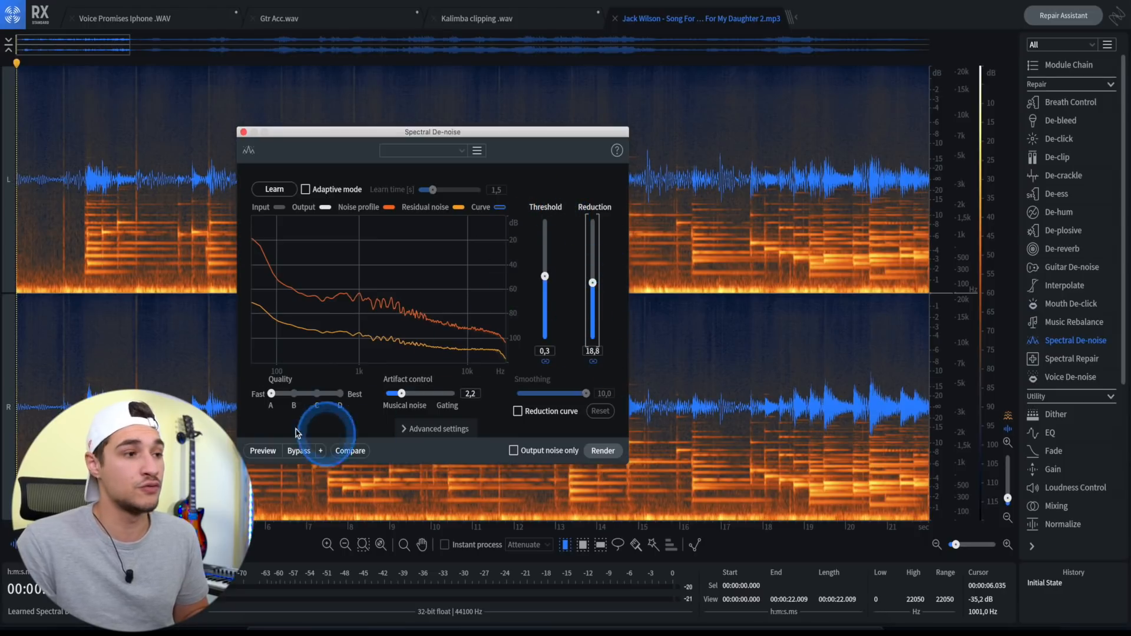
# While previewing Spectral De-noise, set the threshold to -1.4 and the reduction to 24.0, render the whole track, and close the module.
pyautogui.click(263, 450)
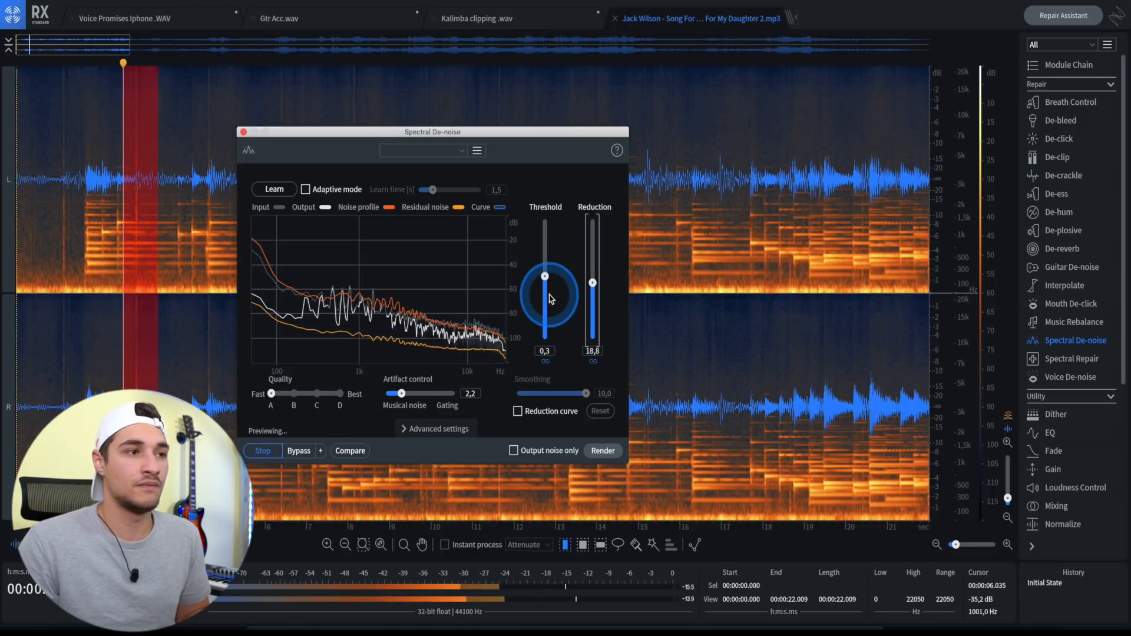
pyautogui.moveTo(549, 298); pyautogui.dragTo(545, 259)
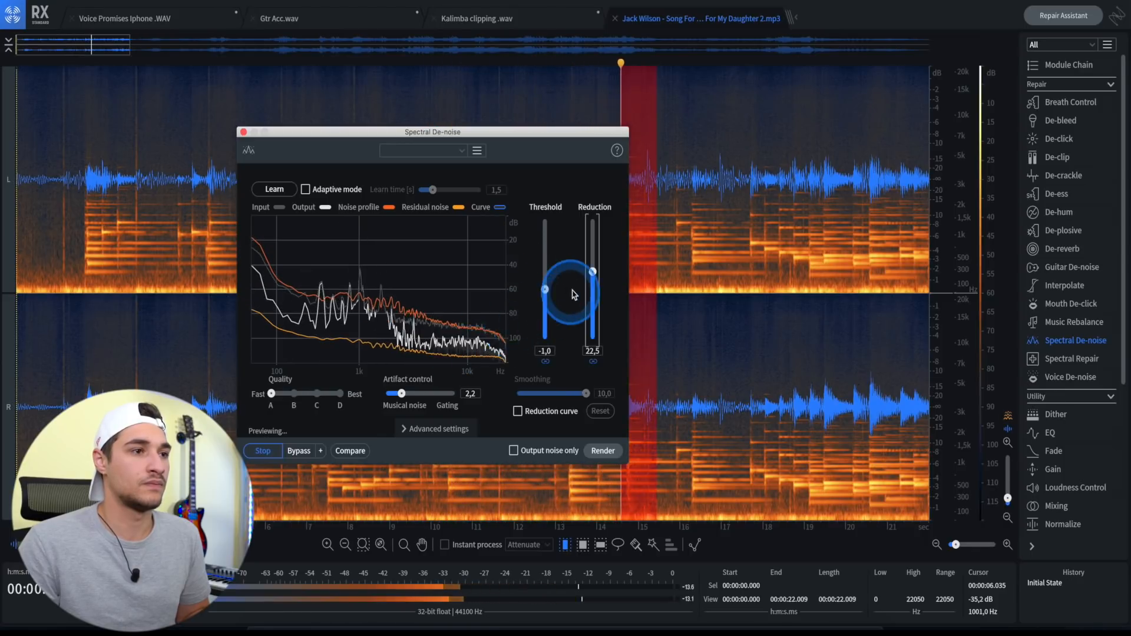
pyautogui.moveTo(545, 289); pyautogui.dragTo(592, 266)
pyautogui.press('space')
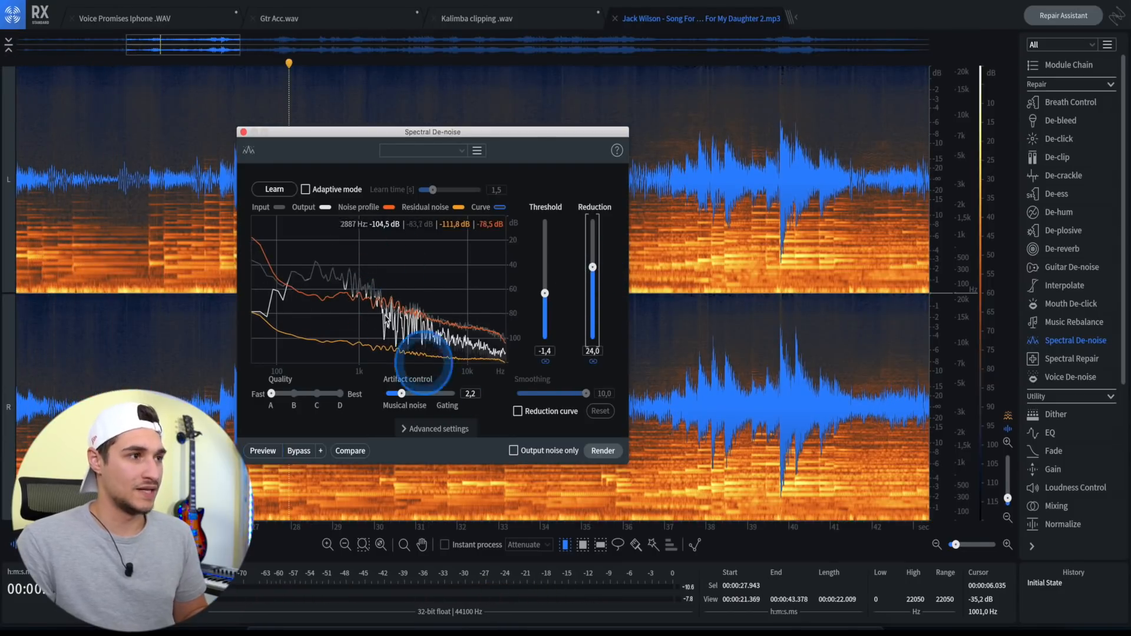
pyautogui.click(609, 451)
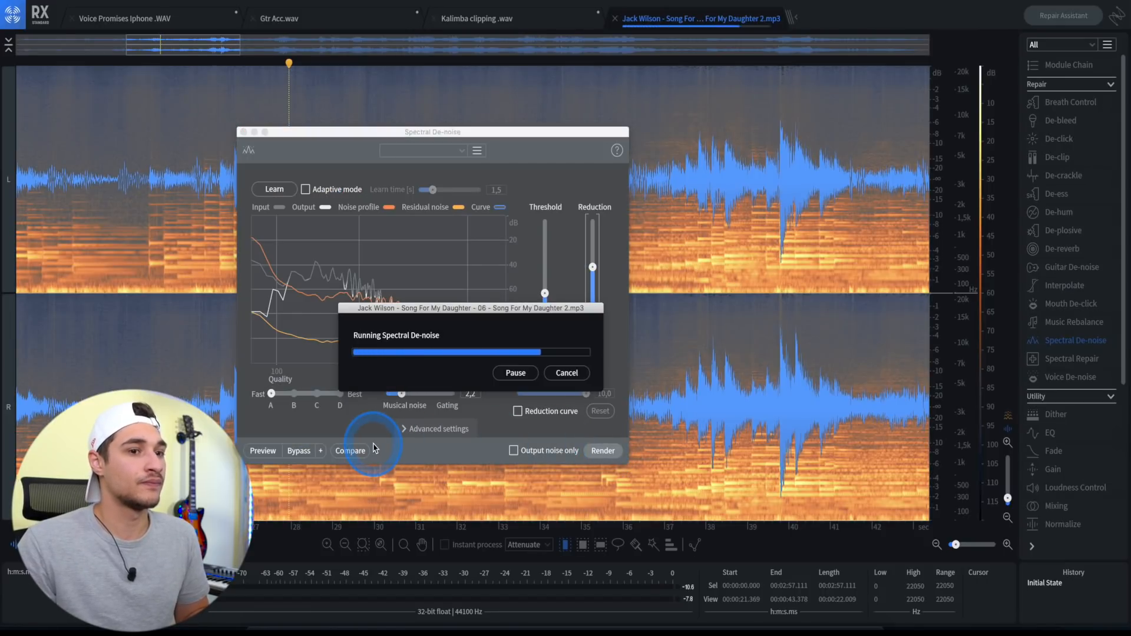
pyautogui.click(243, 136)
# Compare the track before and after Spectral De-noise by playing the initial and processed states from the history.
pyautogui.hscroll(5, 404, 245)
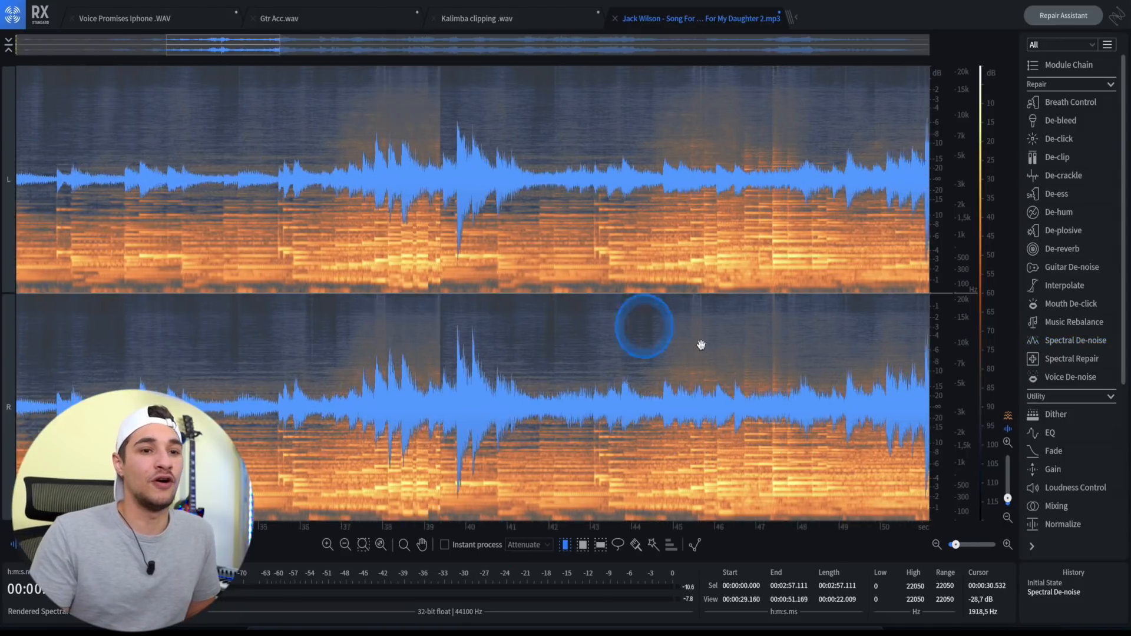
pyautogui.hscroll(-6, 700, 345)
pyautogui.scroll(-3, 503, 329)
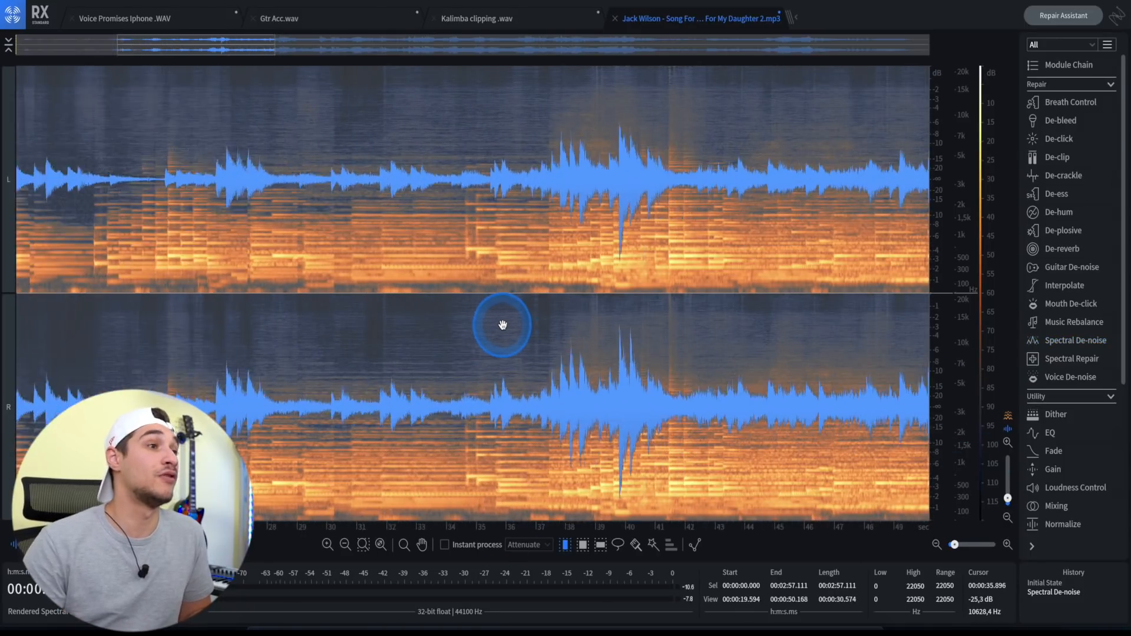
pyautogui.scroll(-6, 502, 324)
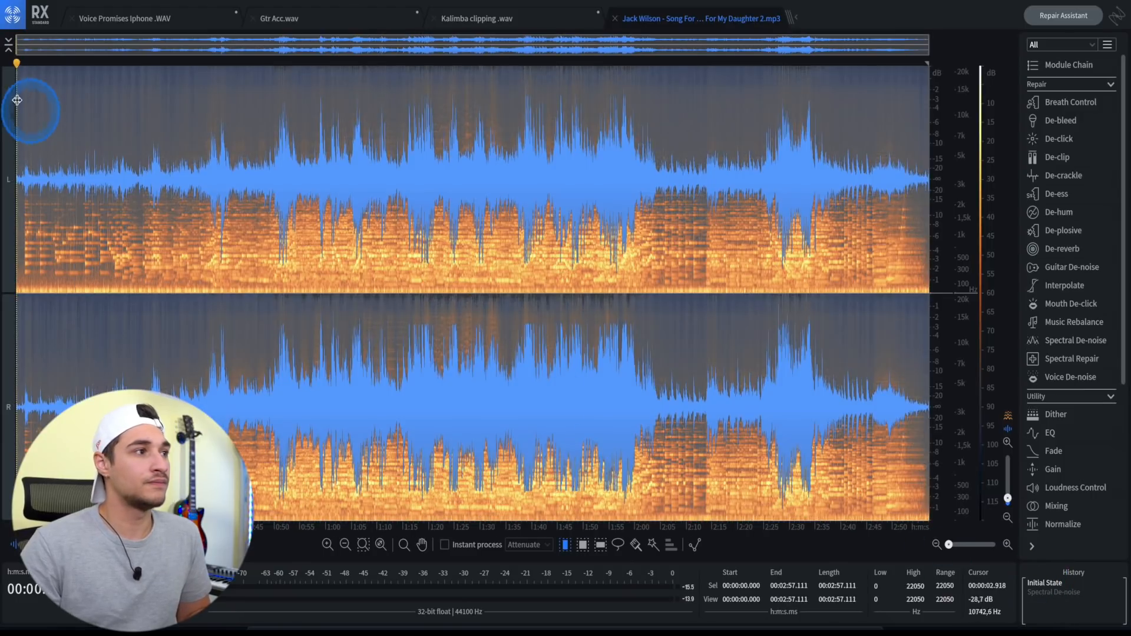
pyautogui.press('space')
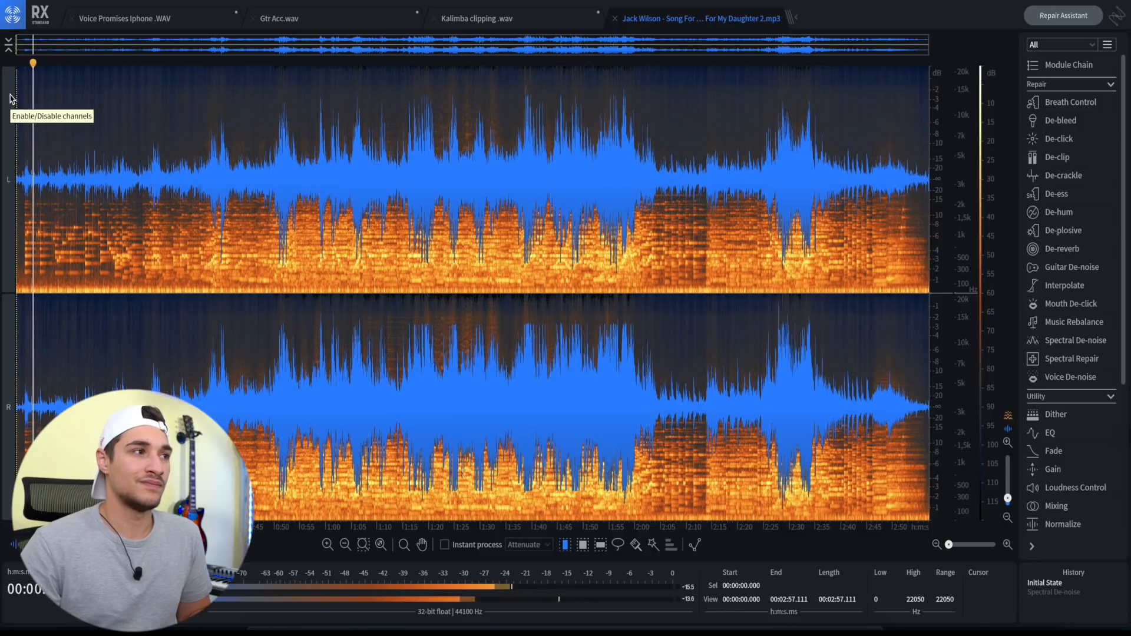
pyautogui.press('space')
pyautogui.click(1053, 592)
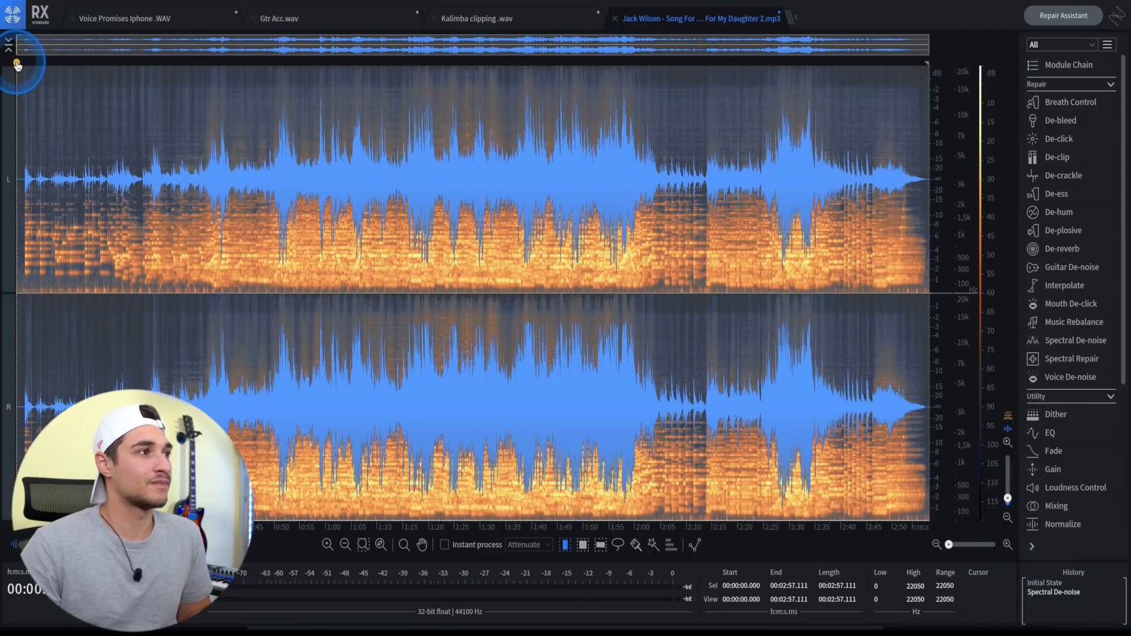
pyautogui.press('space')
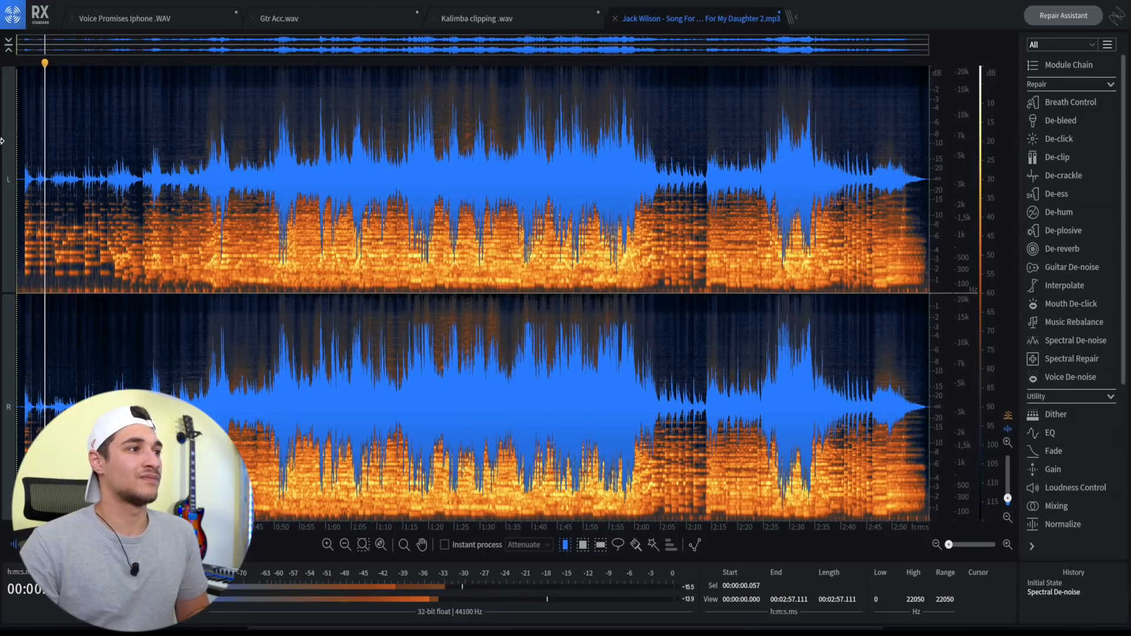
pyautogui.press('space')
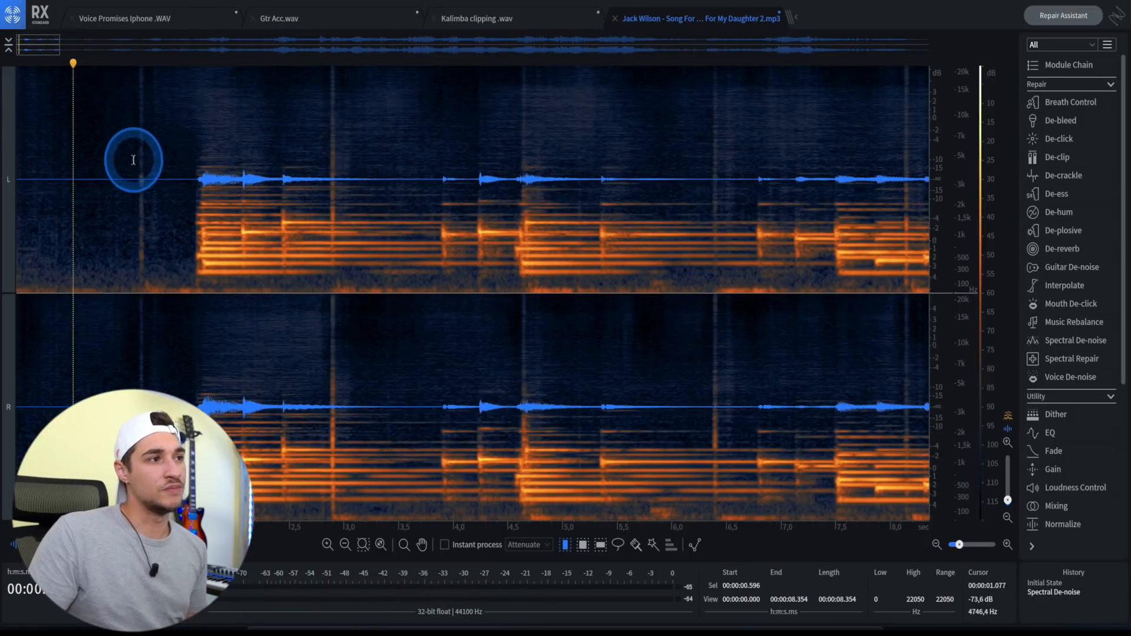
# Select the remaining vertical click noise at about 1.11 s, before the first note, with the Magic Wand tool.
pyautogui.moveTo(133, 158); pyautogui.dragTo(157, 158)
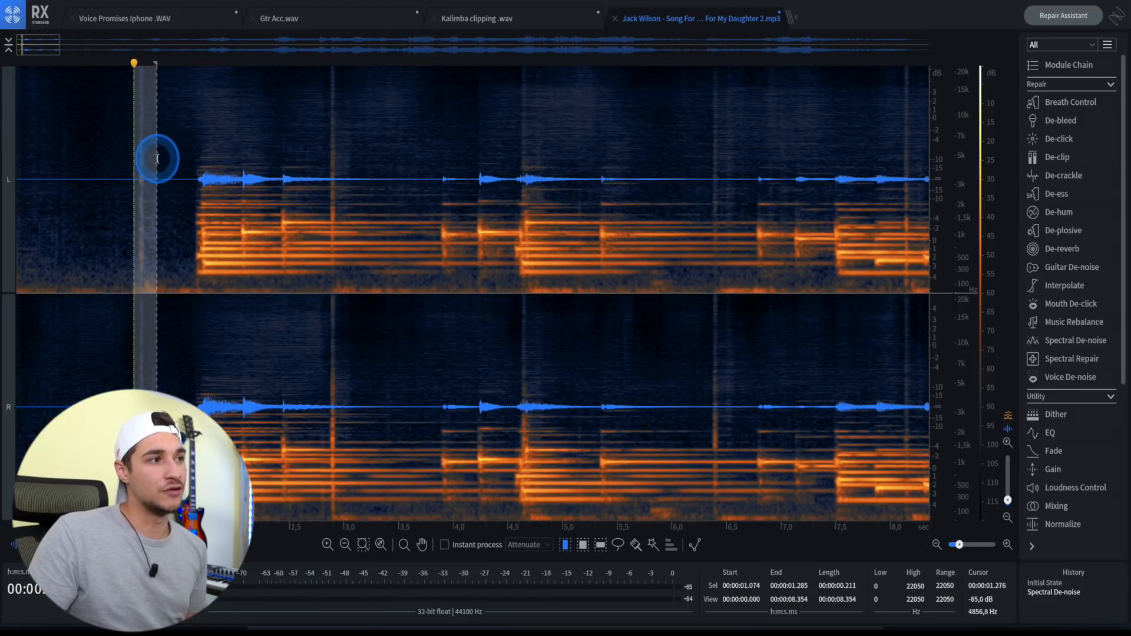
pyautogui.click(93, 62)
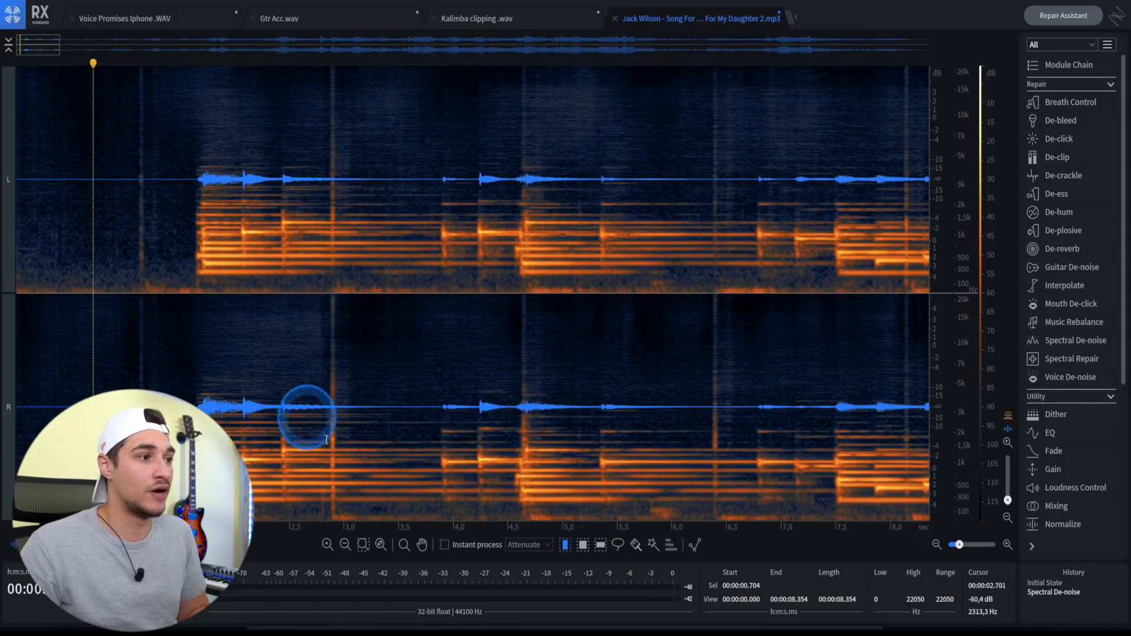
pyautogui.click(654, 545)
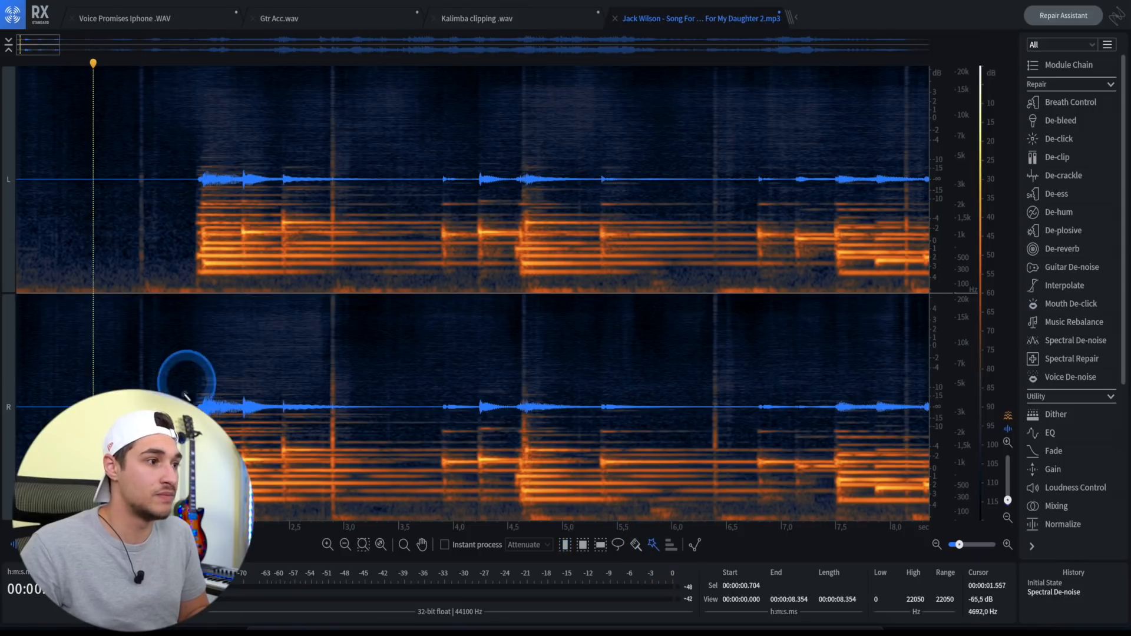
pyautogui.click(142, 448)
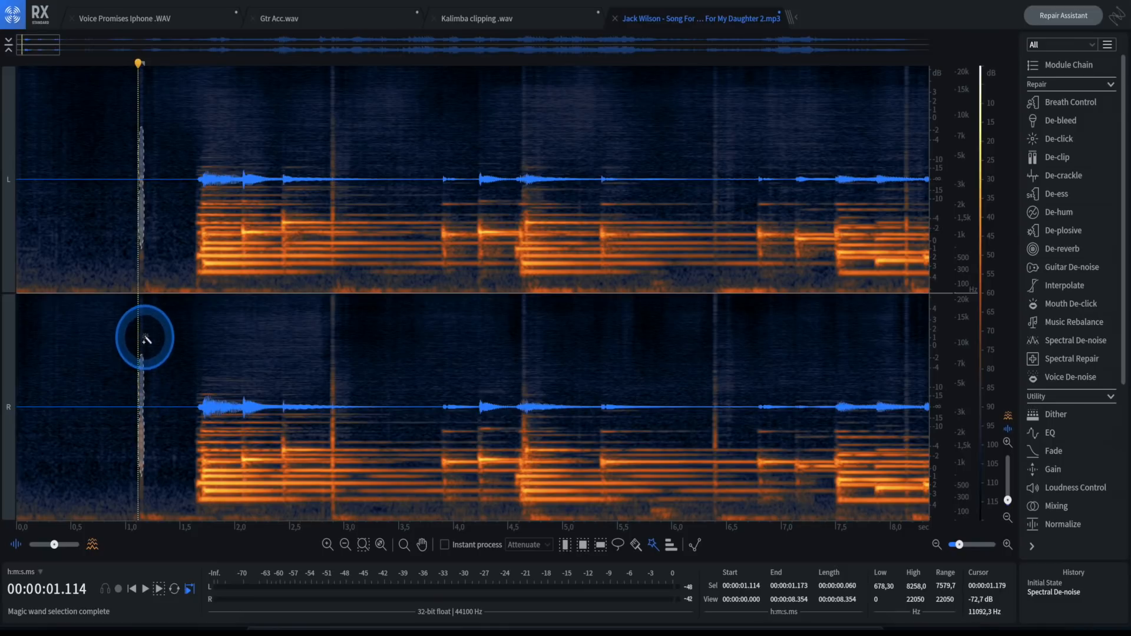
# Render De-click on the selected click at about 1.1 s, clear the selection, and play back the opening.
pyautogui.rightClick(144, 455)
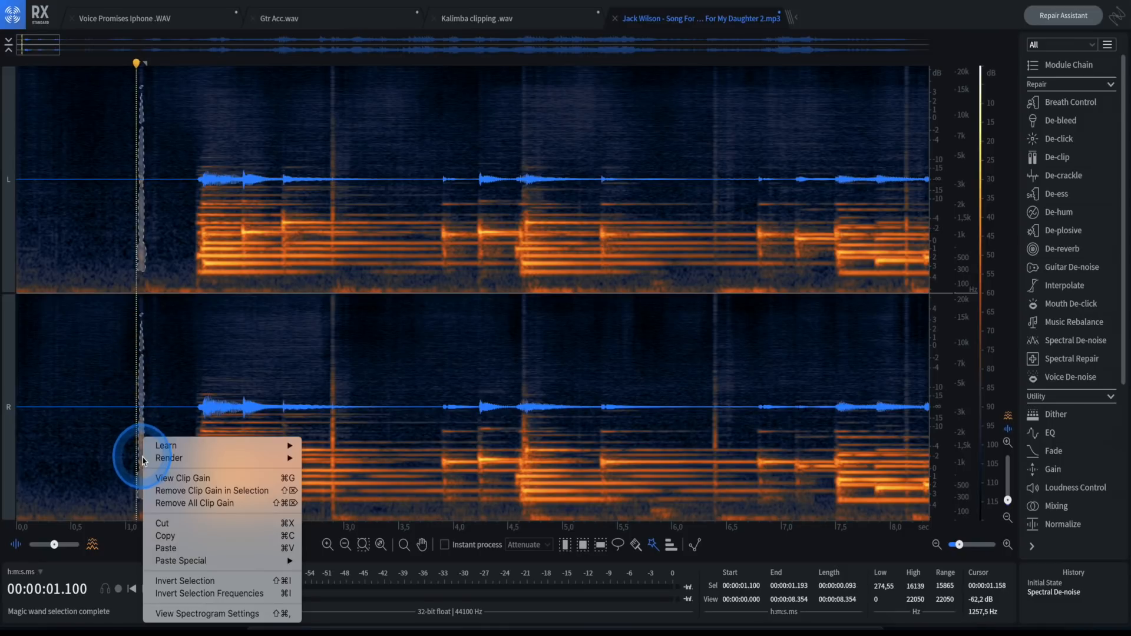
pyautogui.moveTo(265, 458)
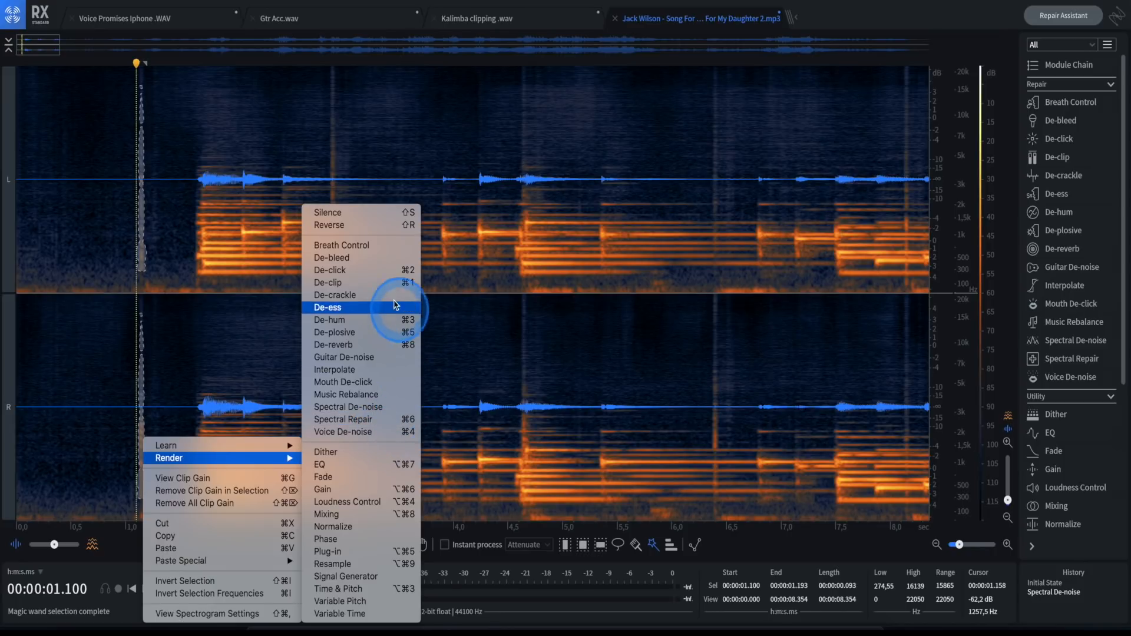
pyautogui.click(370, 277)
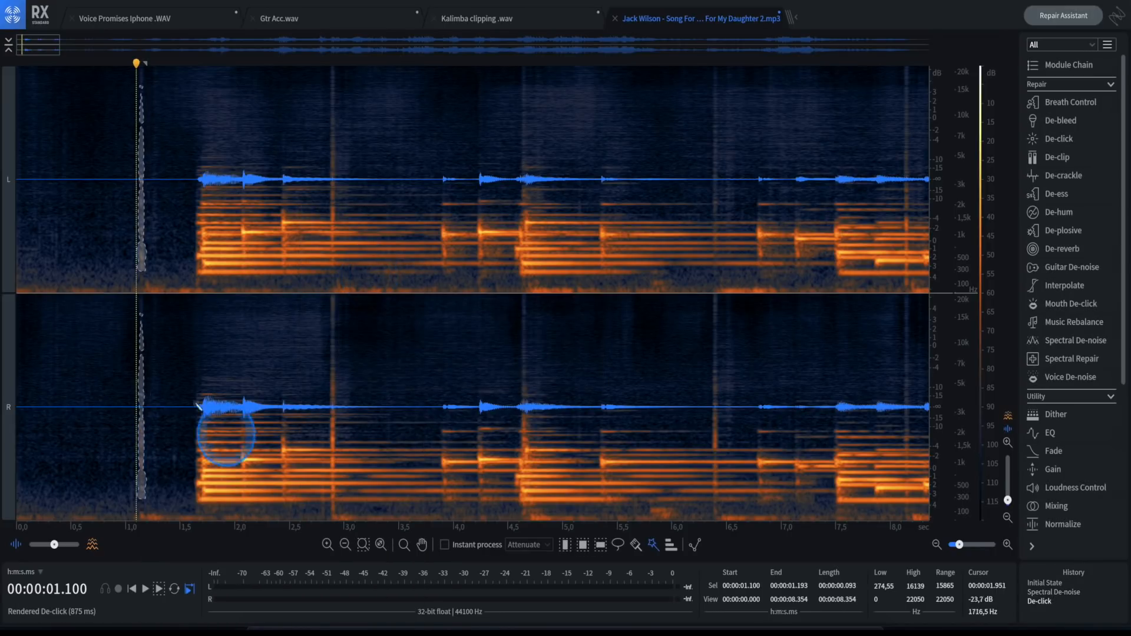
pyautogui.press('space')
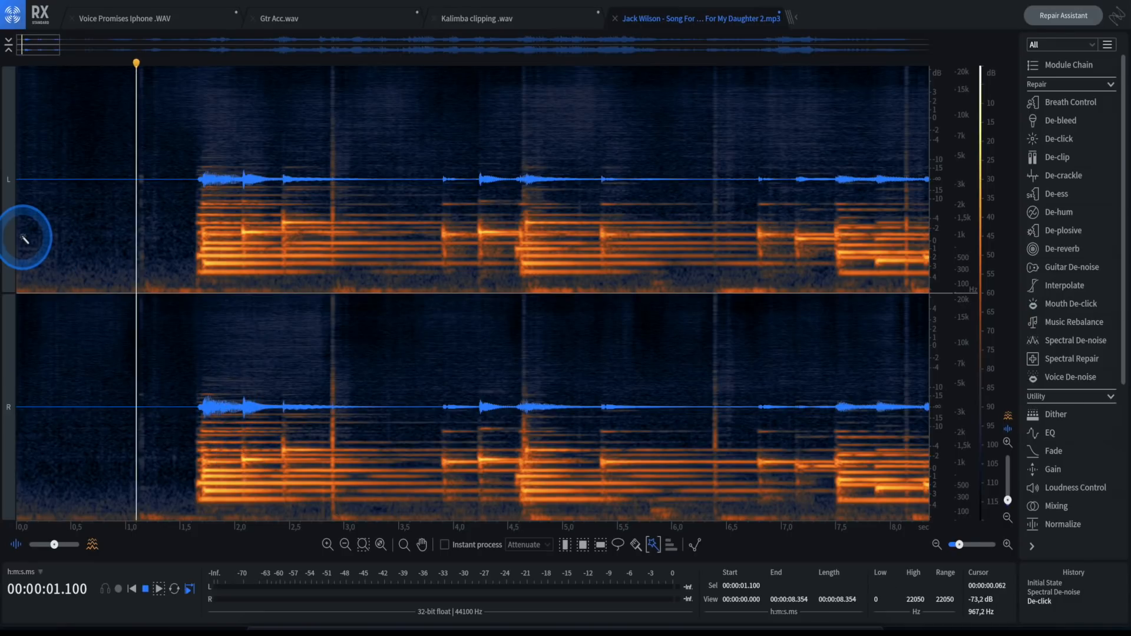
pyautogui.click(77, 69)
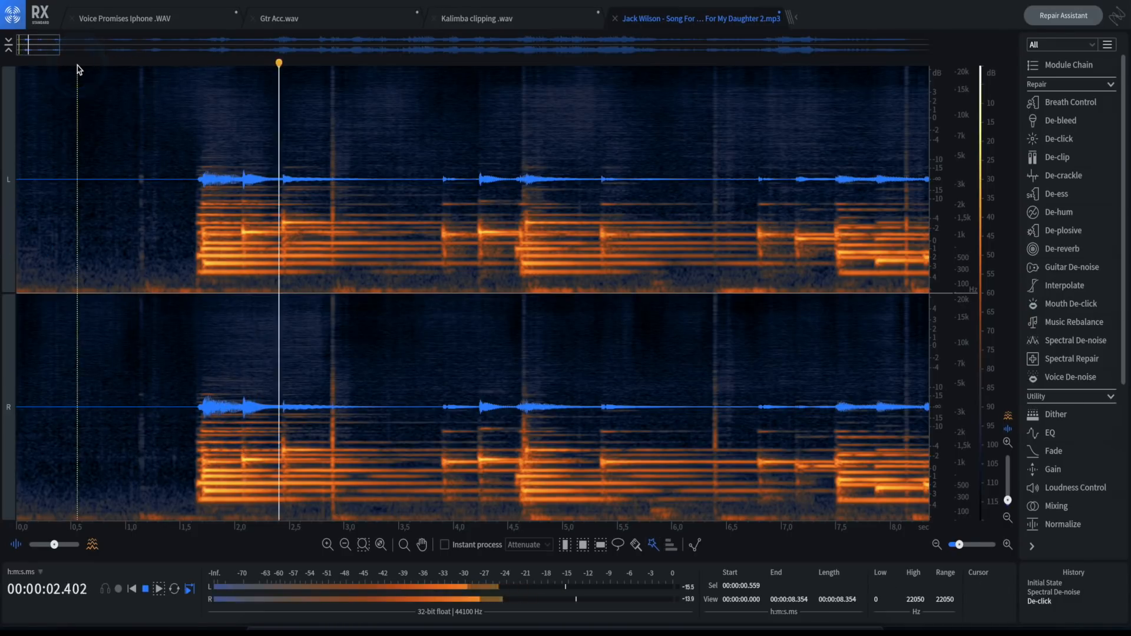
pyautogui.press('space')
# Select the vertical click at about 2.9 s with the Magic Wand tool and extend the selection to all its harmonics.
pyautogui.click(333, 98)
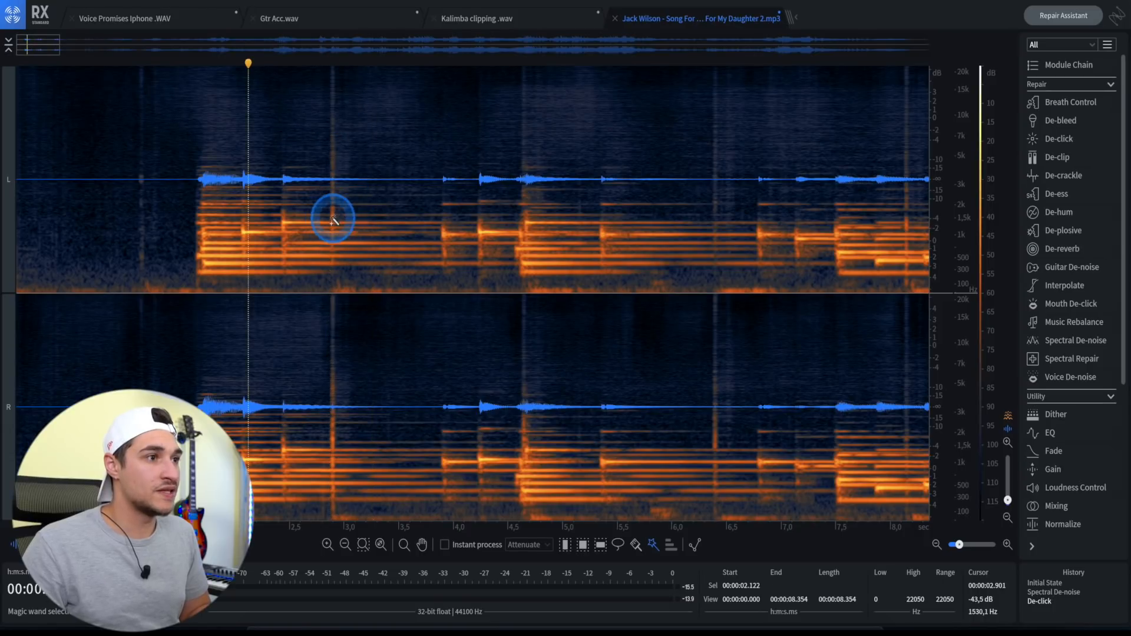
pyautogui.click(333, 220)
pyautogui.click(332, 146)
pyautogui.click(334, 157)
pyautogui.press('a')
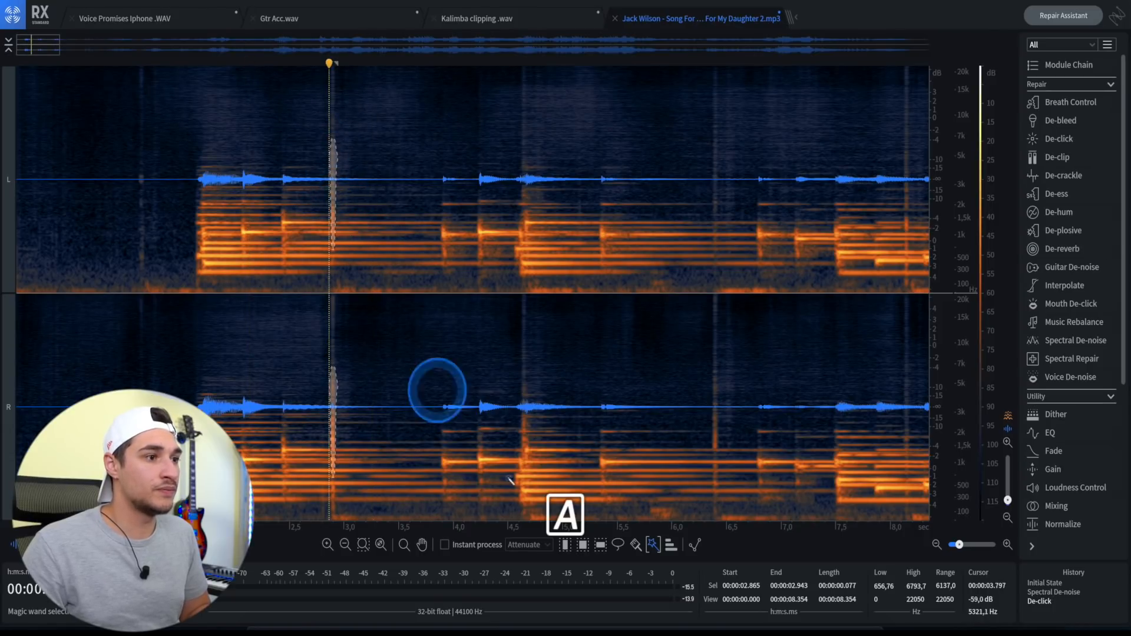
pyautogui.click(670, 547)
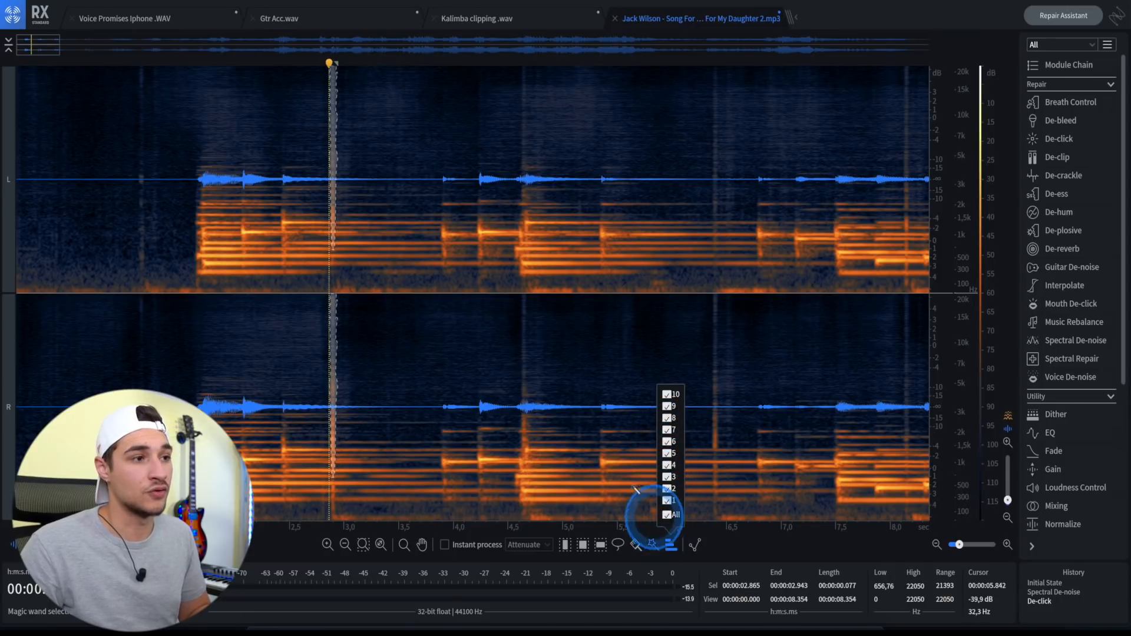
# Render De-click on the selected click at about 2.9 s, clear the selection, and play the repaired passage.
pyautogui.rightClick(340, 347)
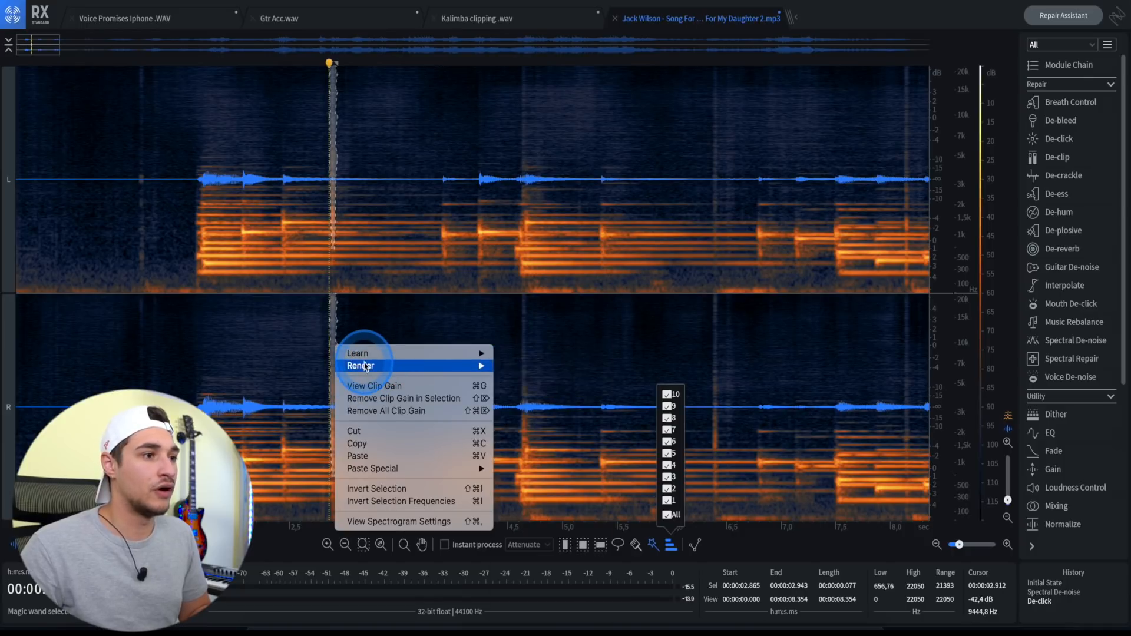
pyautogui.moveTo(373, 371)
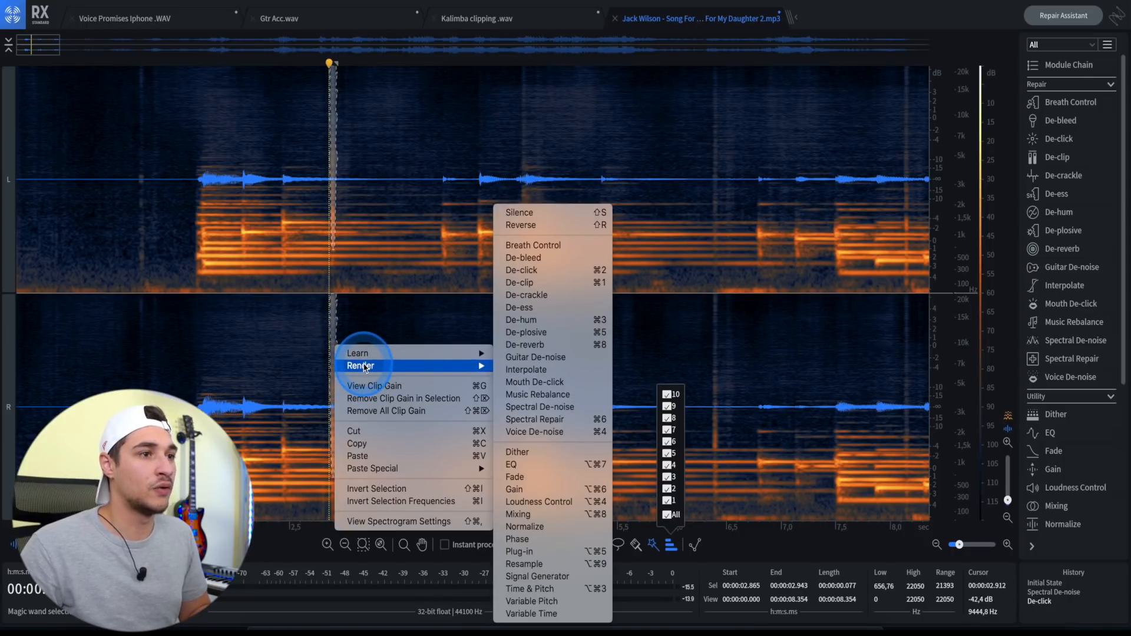
pyautogui.click(531, 271)
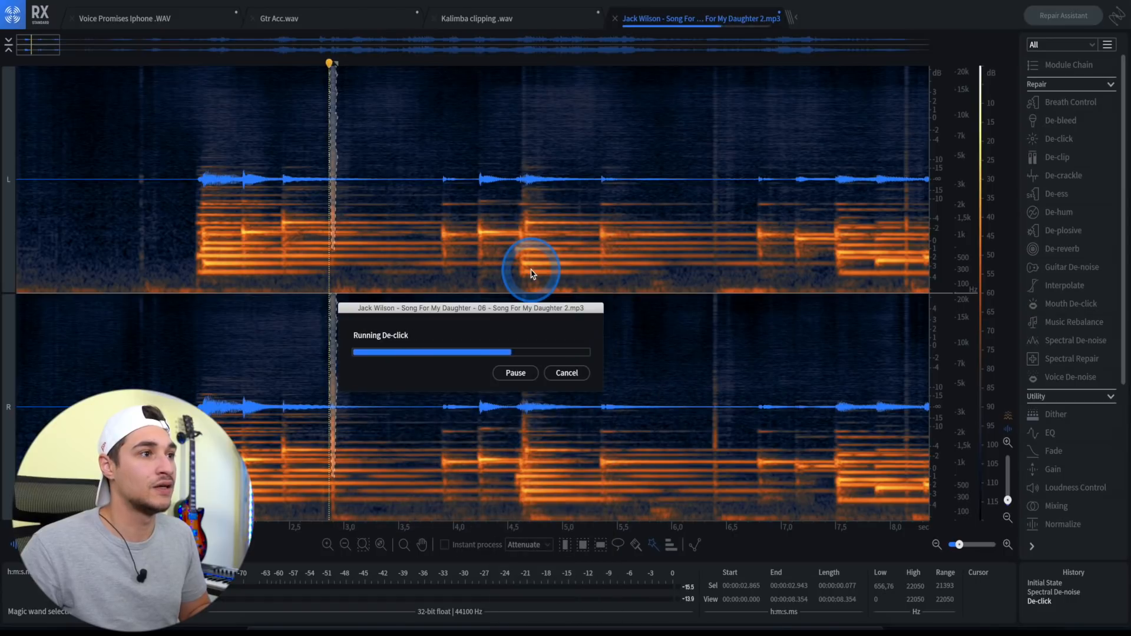
pyautogui.hotkey('ctrl', 'd')
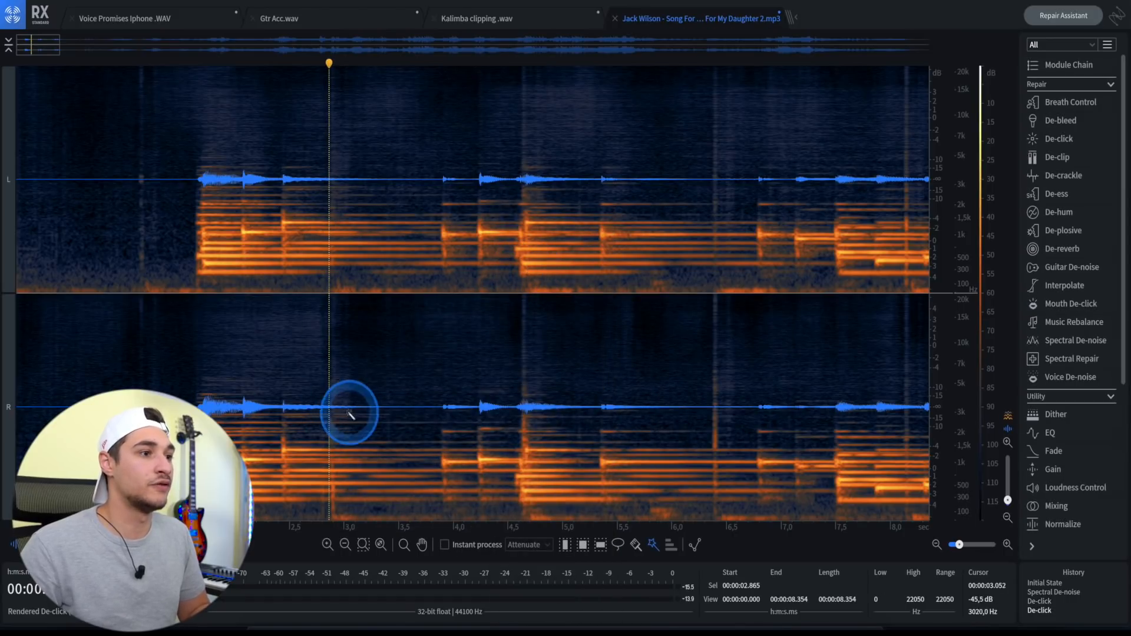
pyautogui.click(222, 74)
pyautogui.press('space')
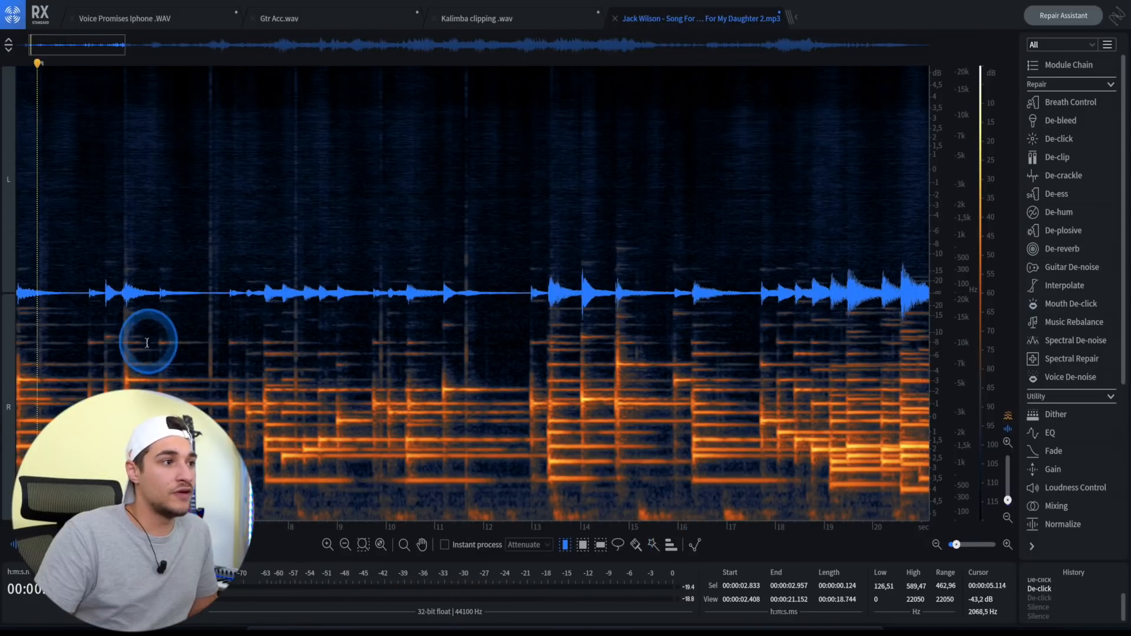
# Select the passage from about 4.5 to 5.2 s, preview and render the De-click module on it, and play back the result.
pyautogui.moveTo(120, 323); pyautogui.dragTo(152, 323)
pyautogui.press('space')
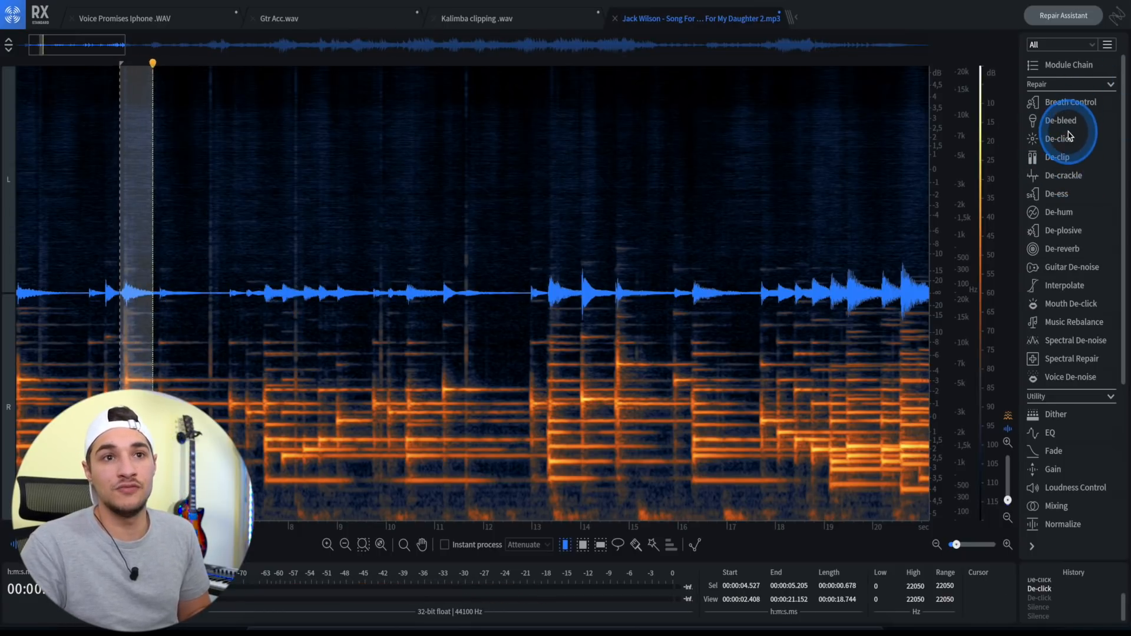
pyautogui.click(1059, 139)
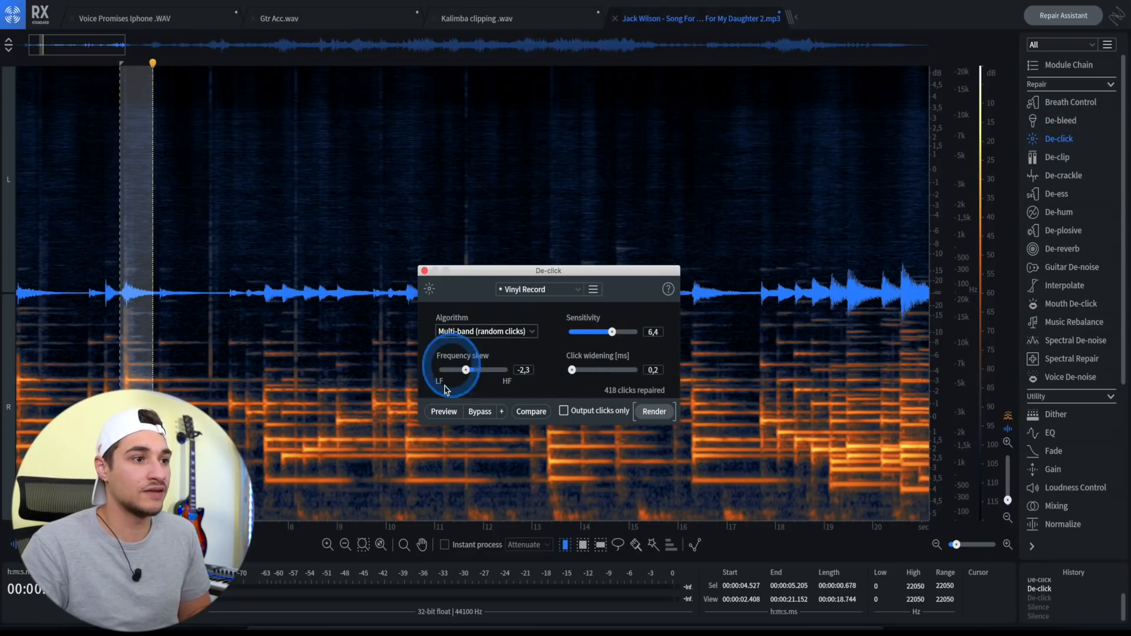
pyautogui.click(443, 411)
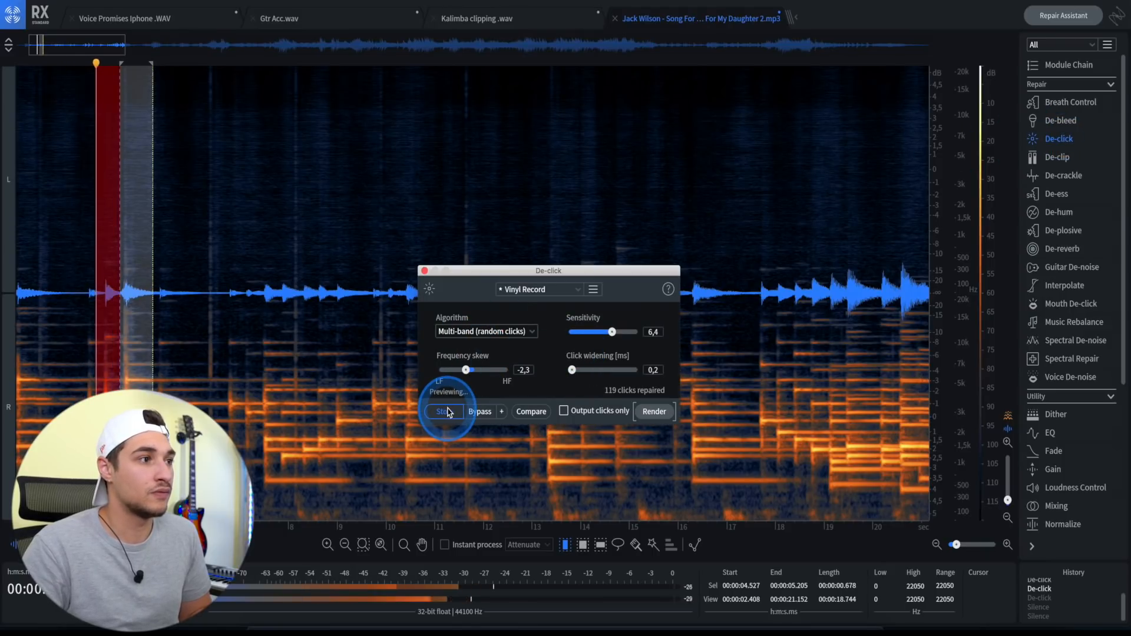
pyautogui.click(446, 412)
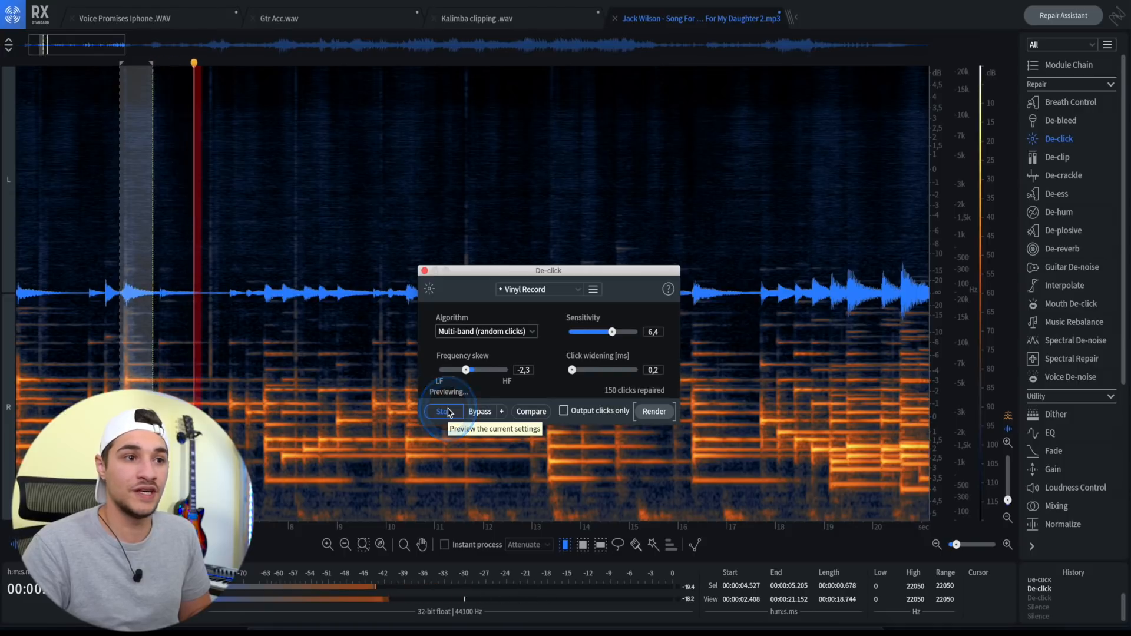
pyautogui.click(651, 412)
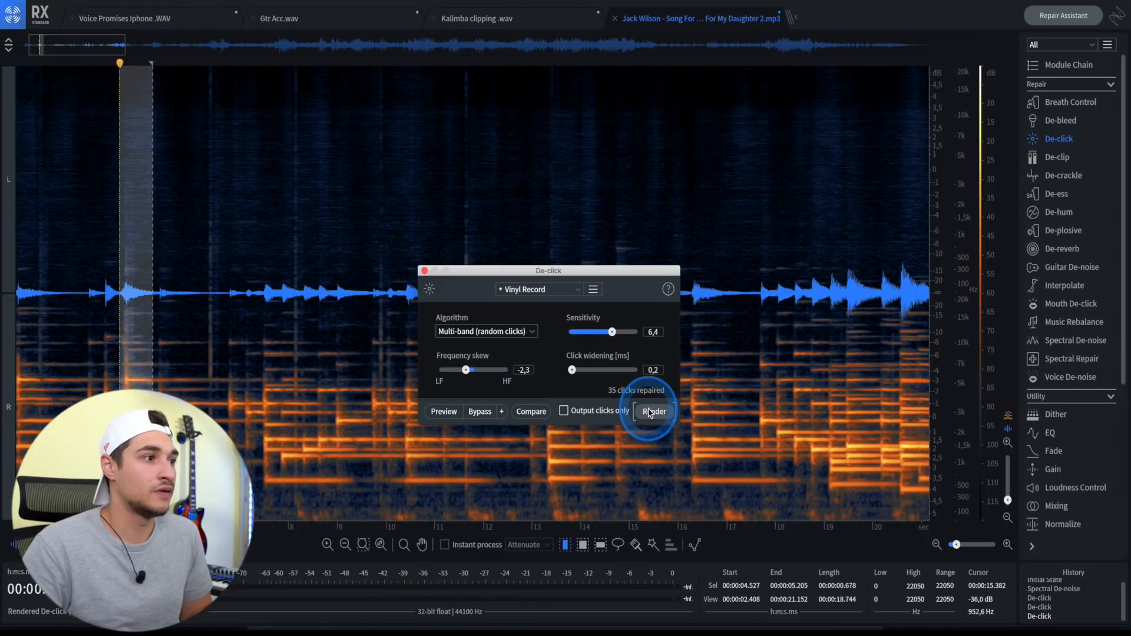
pyautogui.click(76, 69)
pyautogui.press('space')
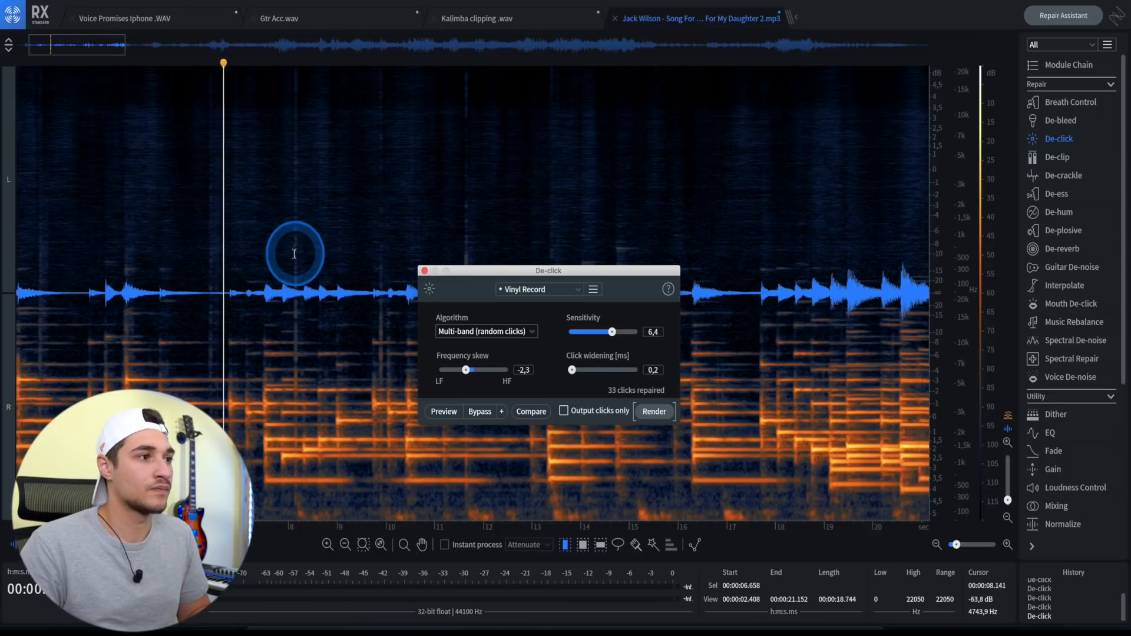
# Listen for the next click, render De-click on the passage from about 8.0 to 8.4 s, and play on from there.
pyautogui.press('space')
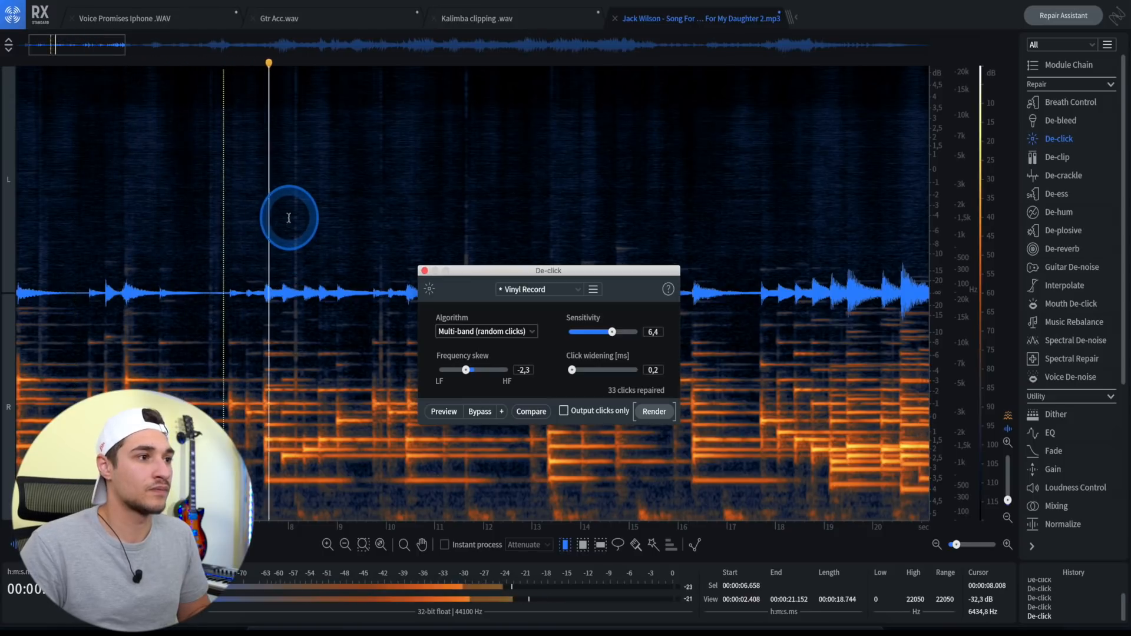
pyautogui.press('space')
pyautogui.moveTo(290, 326); pyautogui.dragTo(308, 323)
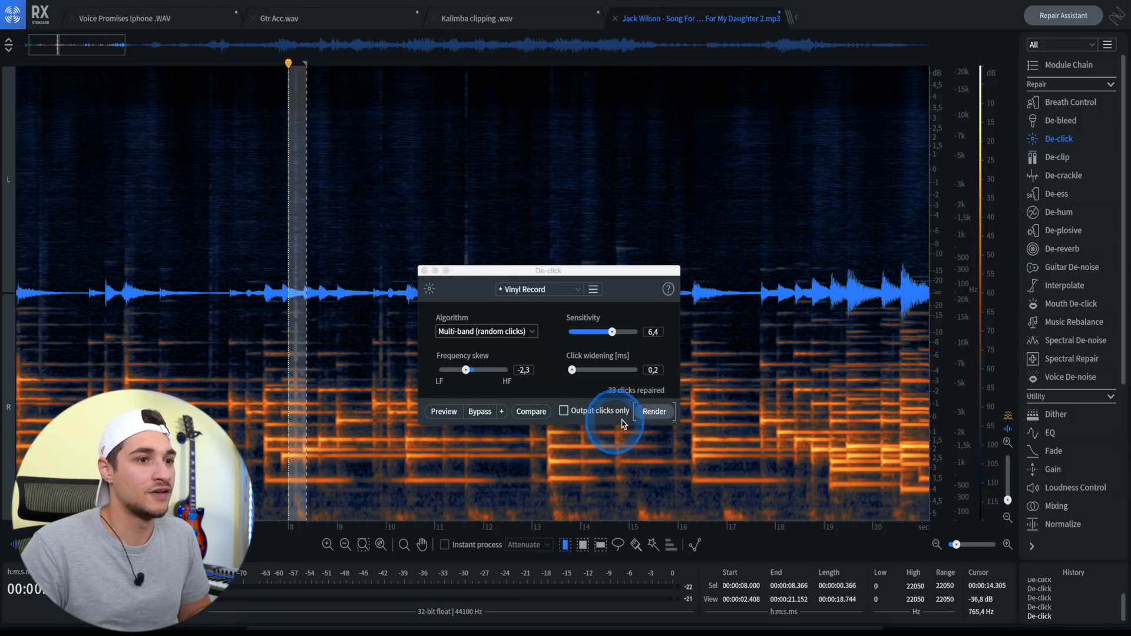
pyautogui.click(651, 411)
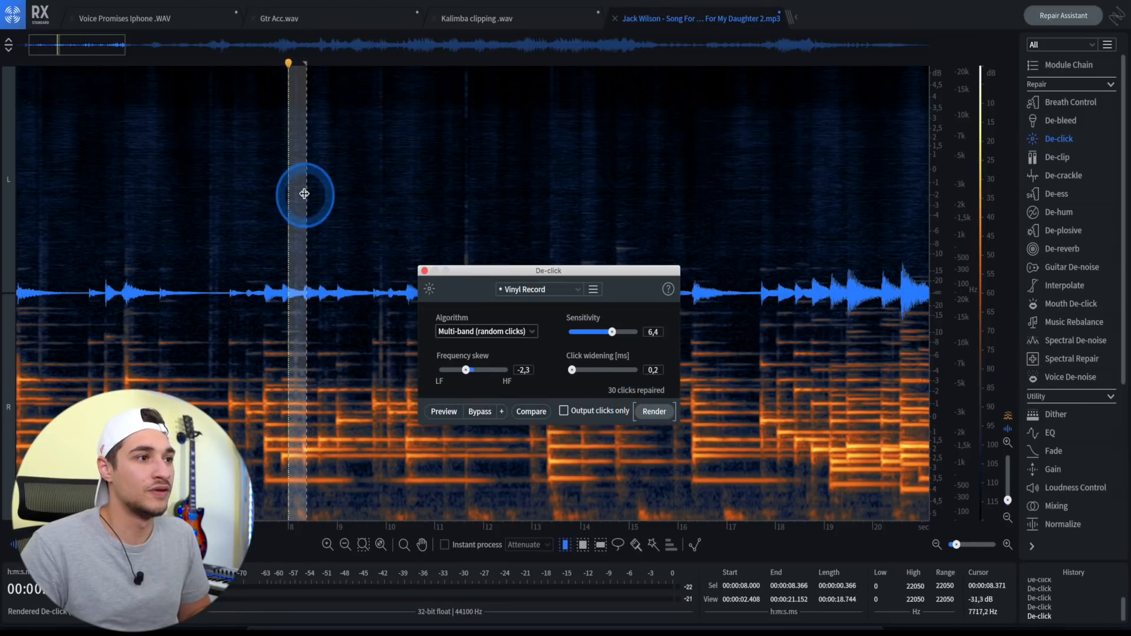
pyautogui.press('super+d')
pyautogui.press('space')
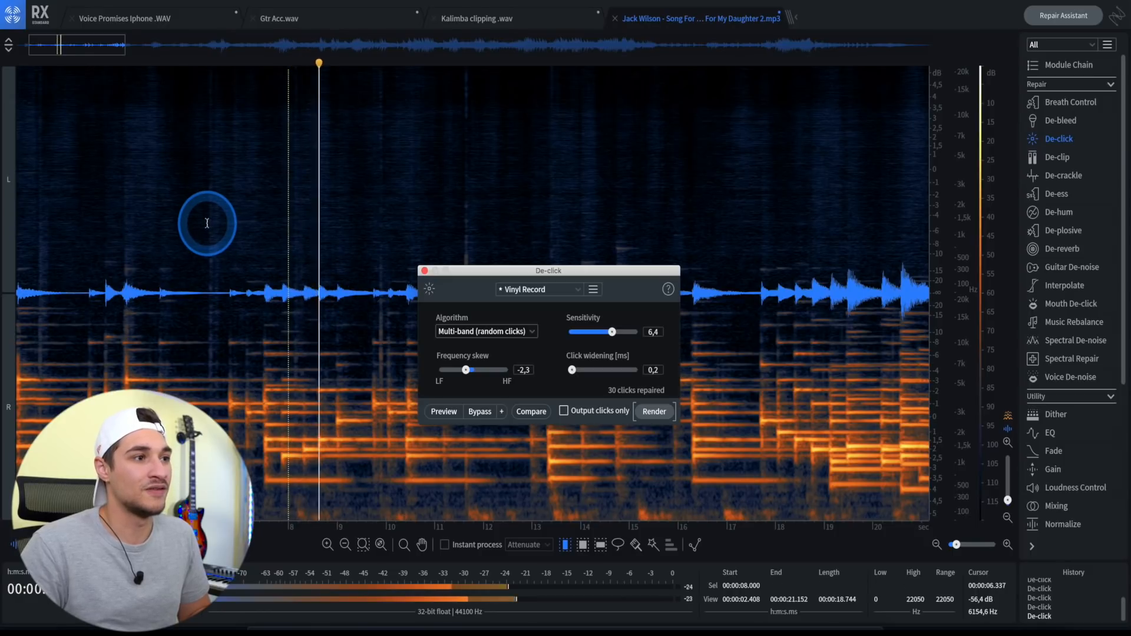
pyautogui.press('space')
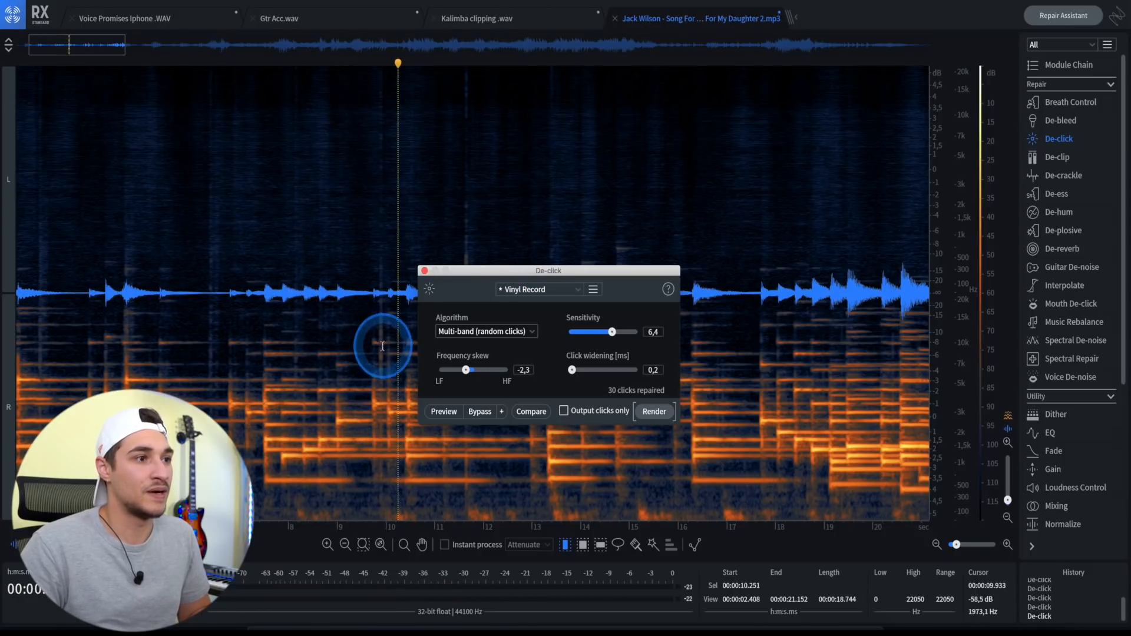
# Render De-click on the passage from about 9.8 to 10.1 s and play it back, moving the module window aside.
pyautogui.moveTo(375, 340); pyautogui.dragTo(389, 338)
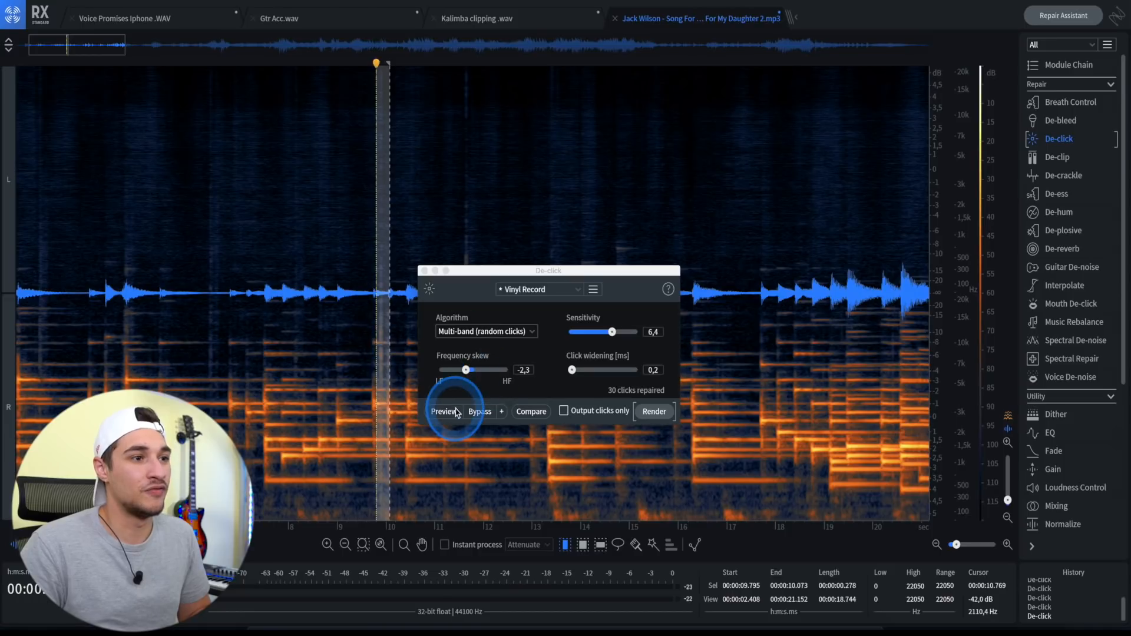
pyautogui.click(653, 411)
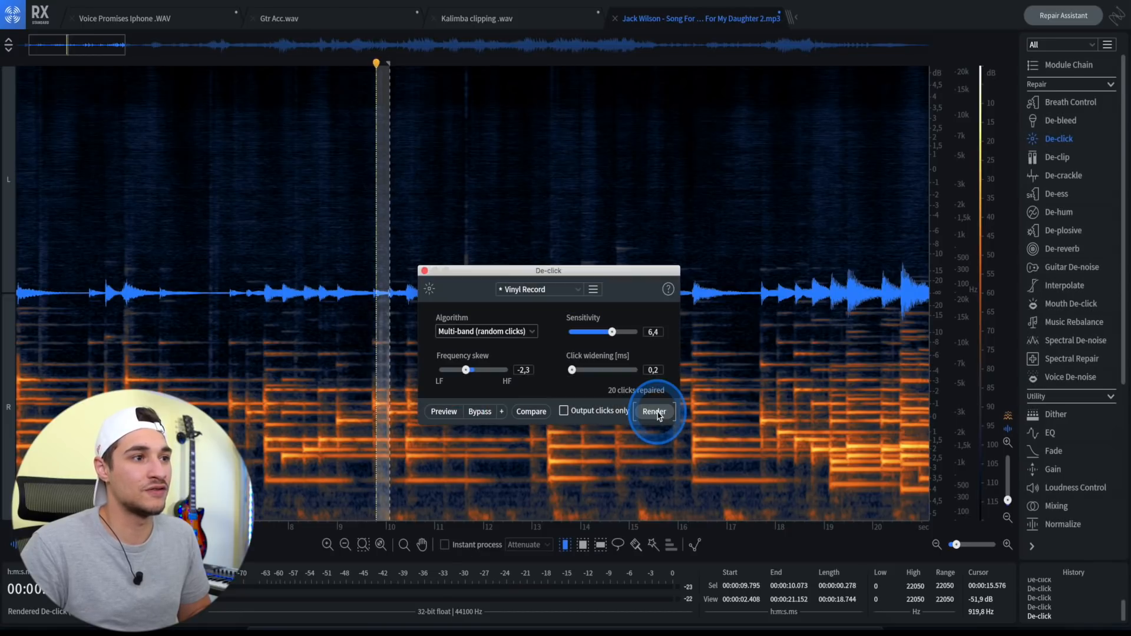
pyautogui.click(345, 352)
pyautogui.press('space')
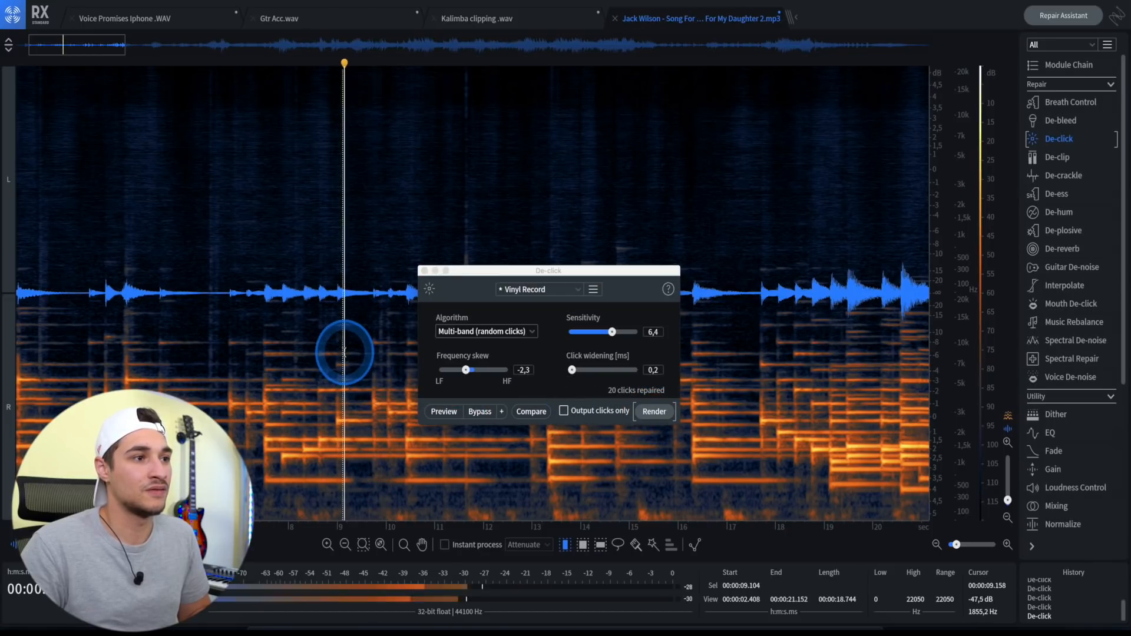
pyautogui.moveTo(503, 271); pyautogui.dragTo(214, 282)
pyautogui.press('space')
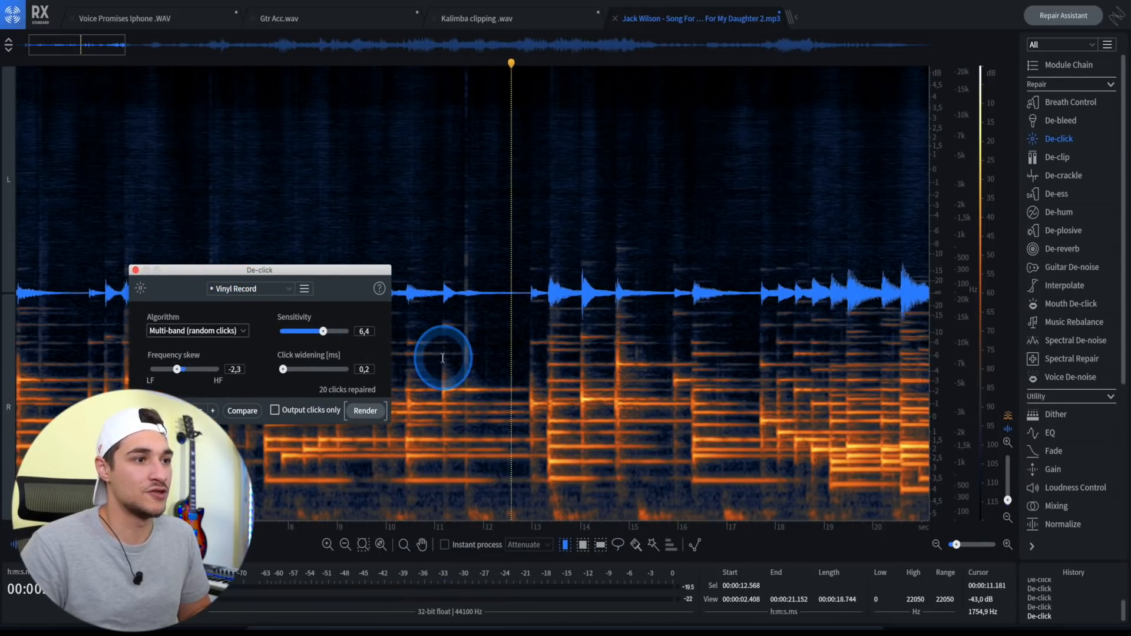
# Render De-click on the passage from about 11.55 to 11.84 s, play back the result, and close the module.
pyautogui.moveTo(461, 354); pyautogui.dragTo(476, 355)
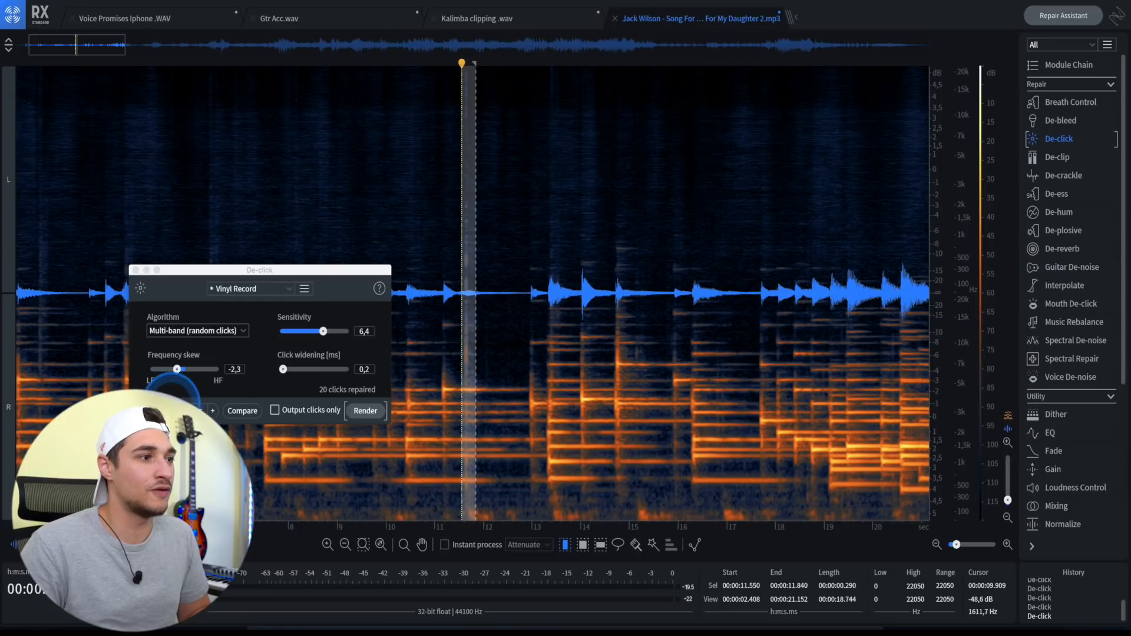
pyautogui.click(357, 411)
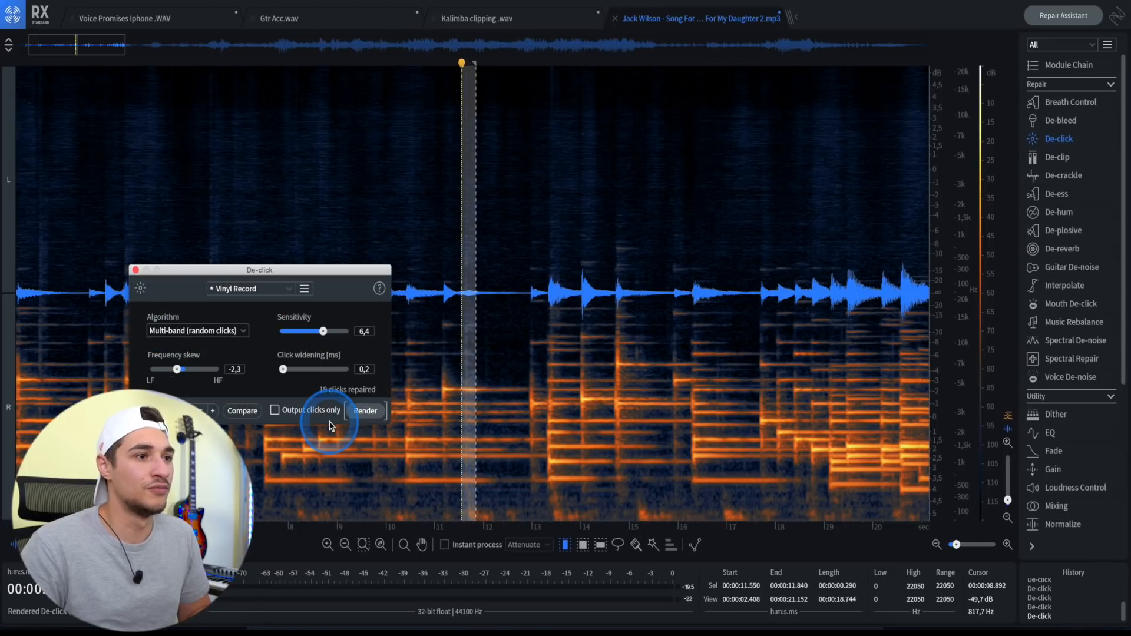
pyautogui.click(408, 183)
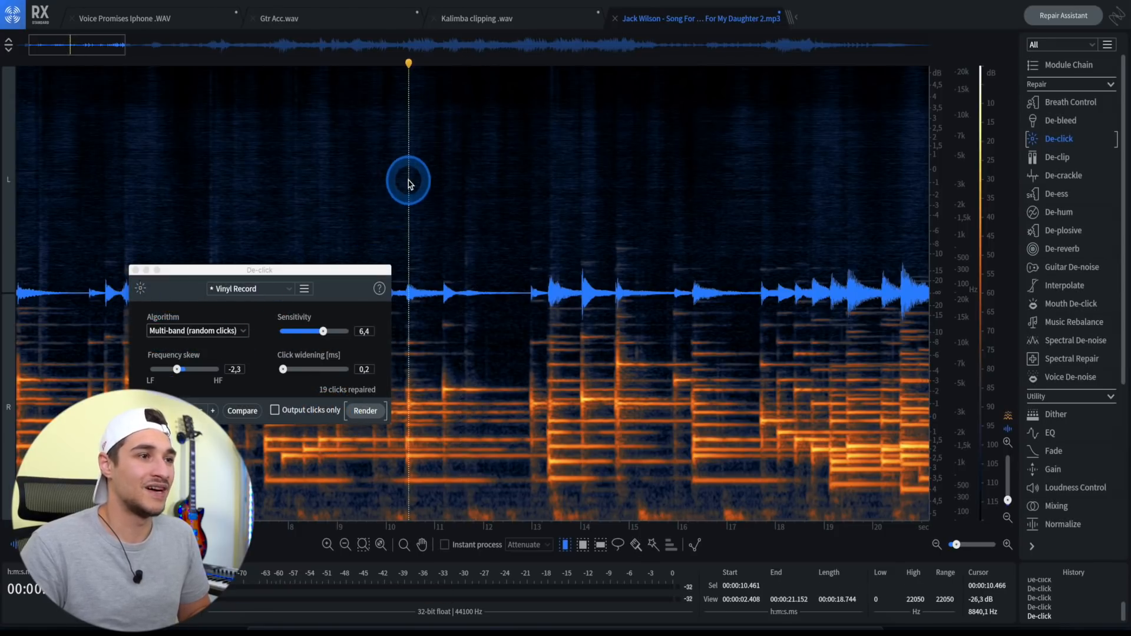
pyautogui.press('space')
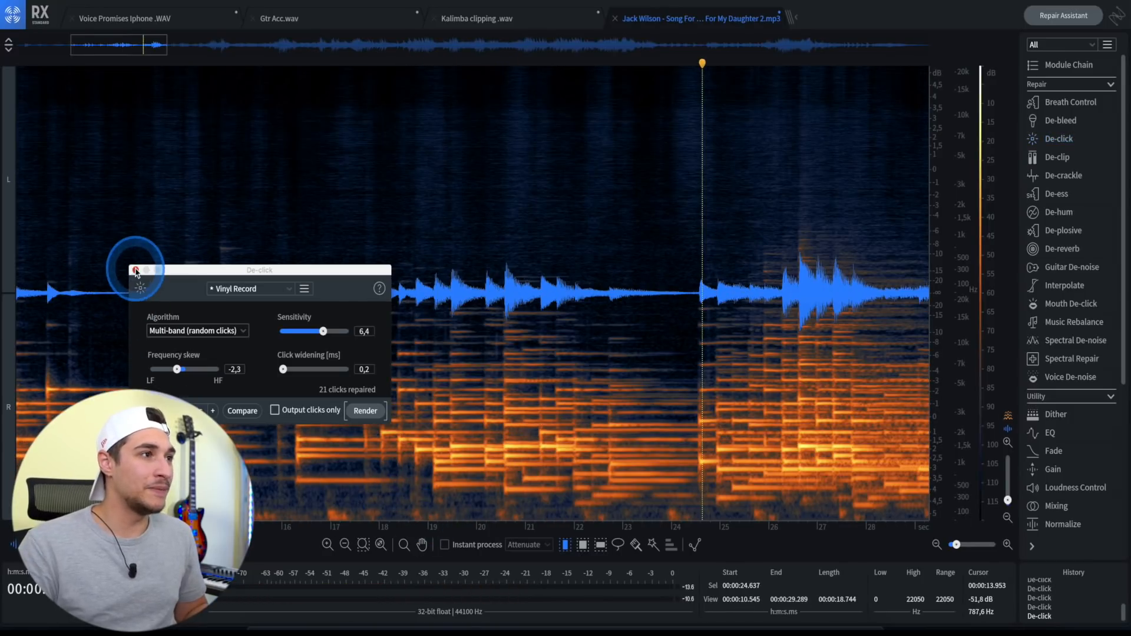
pyautogui.click(136, 270)
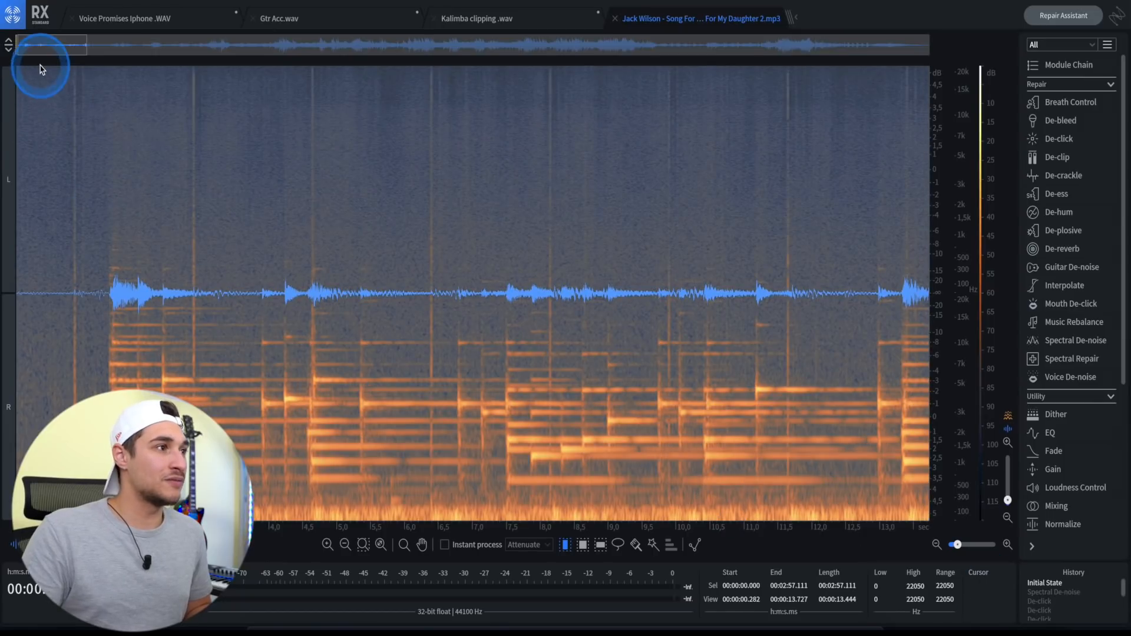
# Play the track's initial state, and switch to the last De-click state in the history for comparison.
pyautogui.press('space')
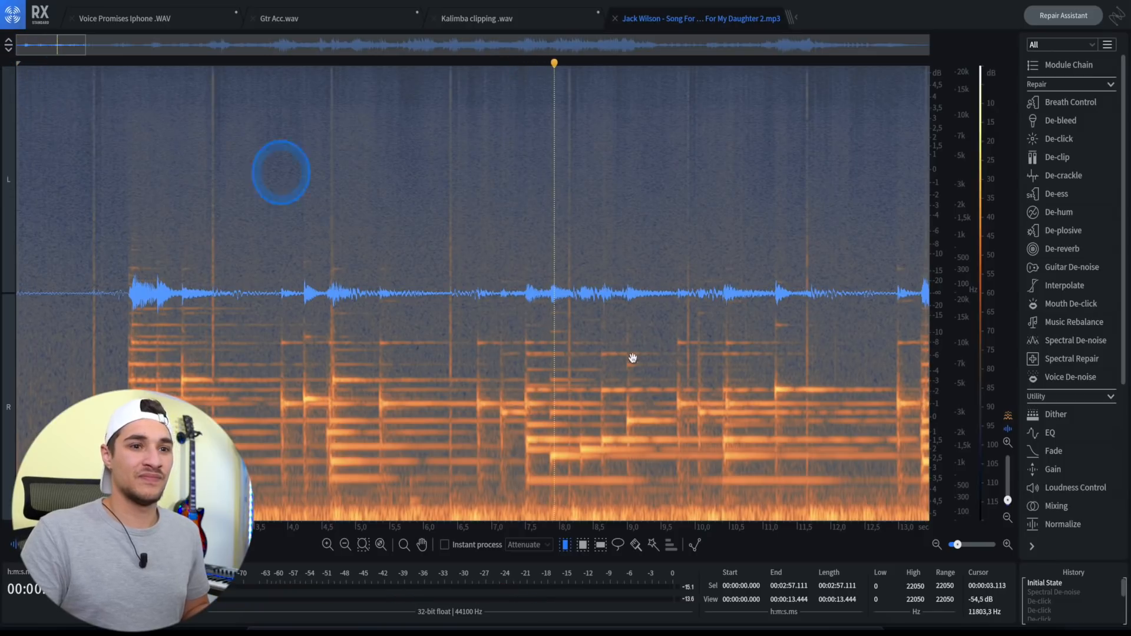
pyautogui.scroll(-5, 1078, 604)
pyautogui.click(1039, 617)
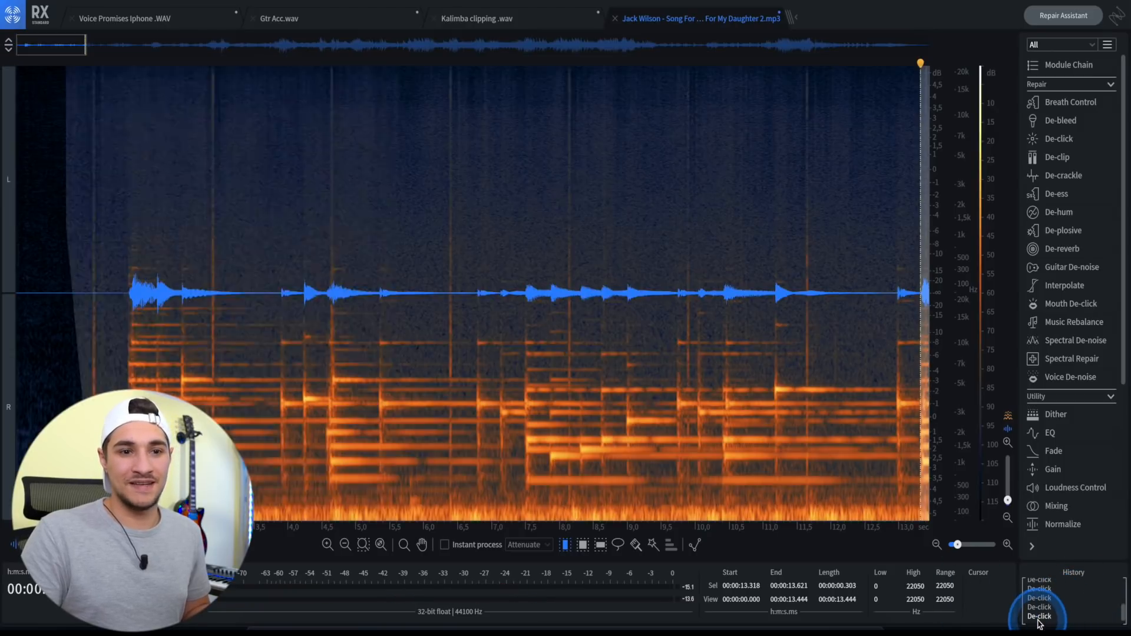
# Play the de-clicked version of the Jack Wilson track.
pyautogui.press('space')
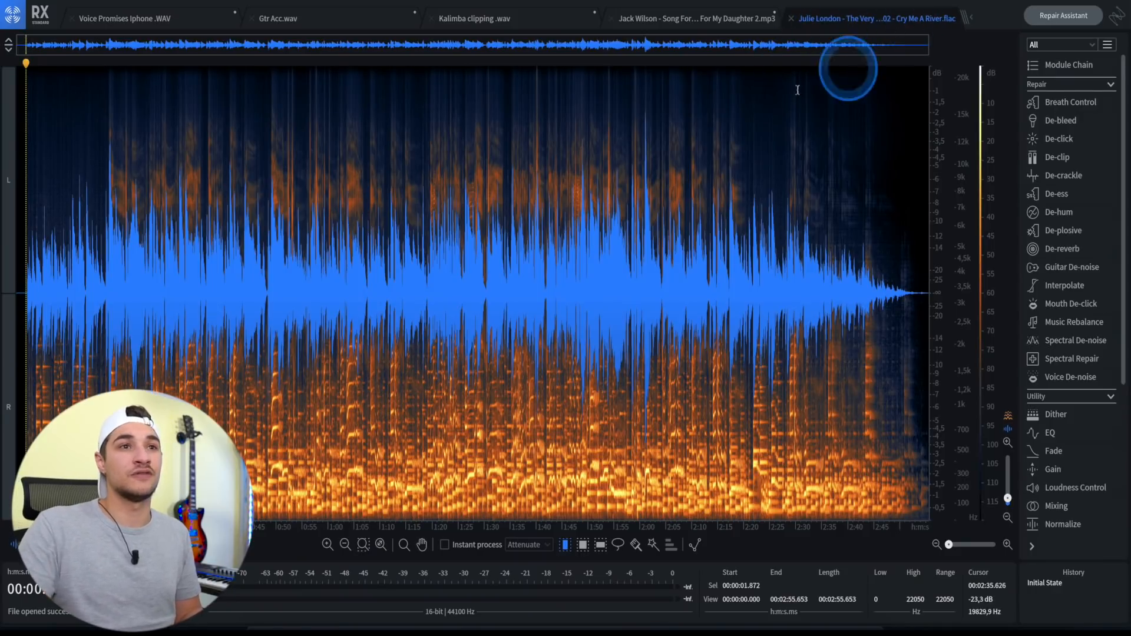
# Play a short passage of the Julie London track, starting from about 16.7 s.
pyautogui.click(28, 66)
pyautogui.moveTo(28, 66); pyautogui.dragTo(104, 66)
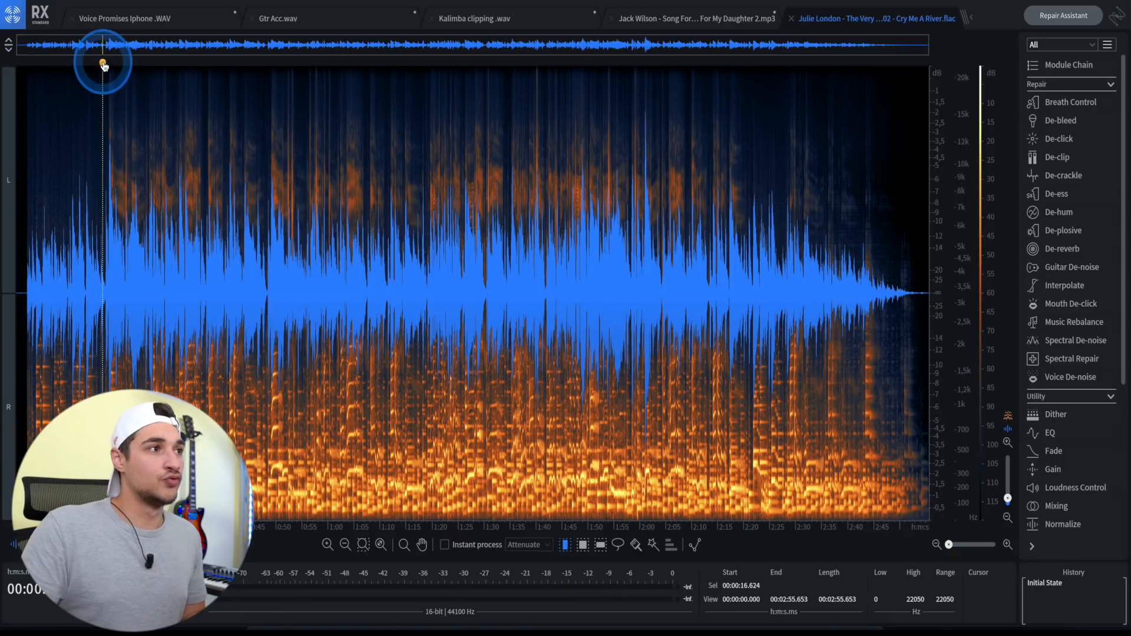
pyautogui.press('space')
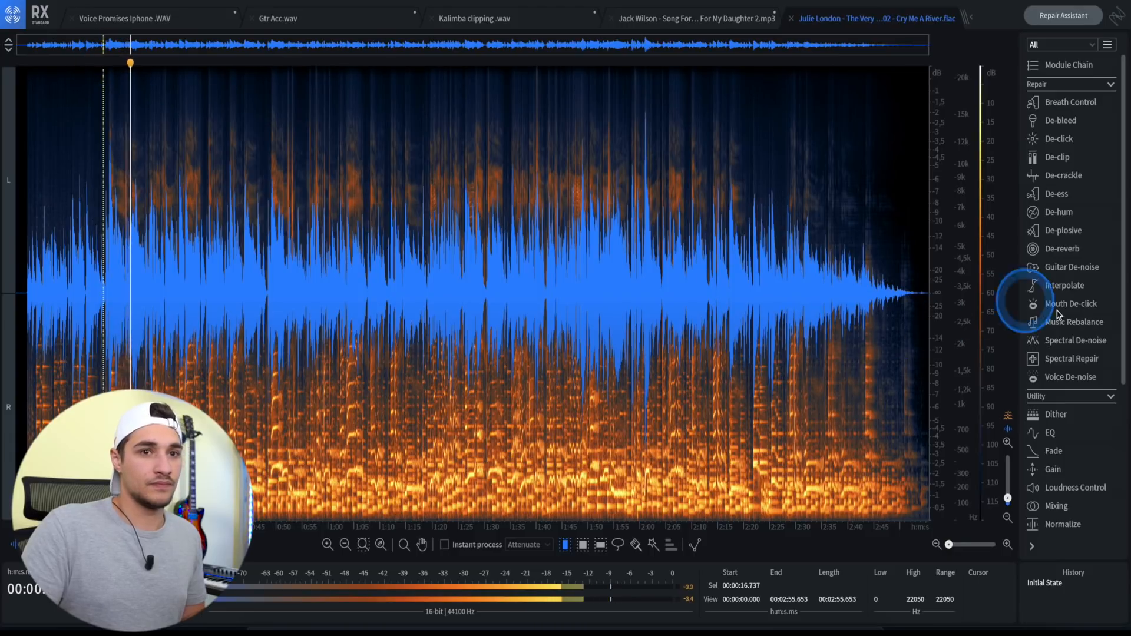
pyautogui.press('space')
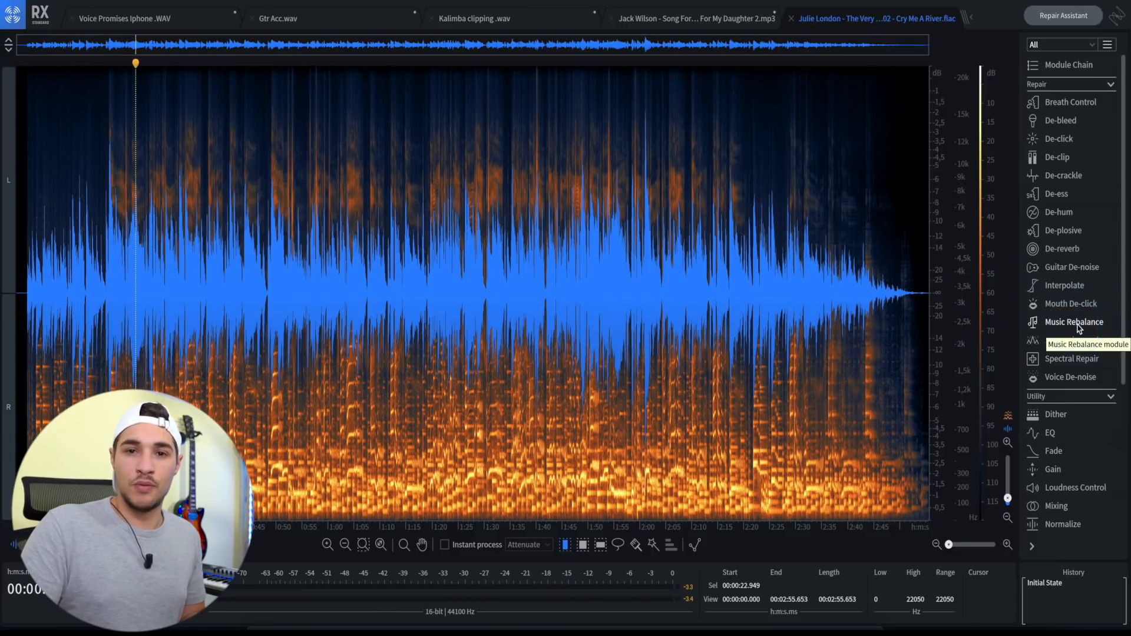
# Isolate the vocal with Music Rebalance by lowering Bass, Percussion and Other to -Inf, and preview it from about 17.6 s.
pyautogui.click(1078, 325)
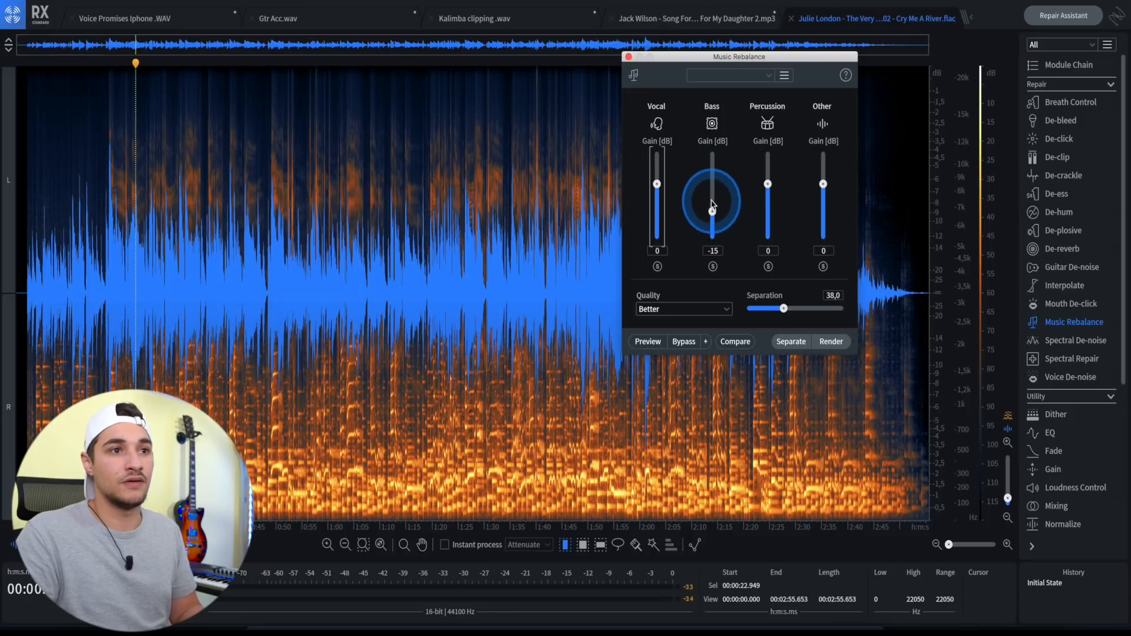
pyautogui.moveTo(768, 185); pyautogui.dragTo(773, 237)
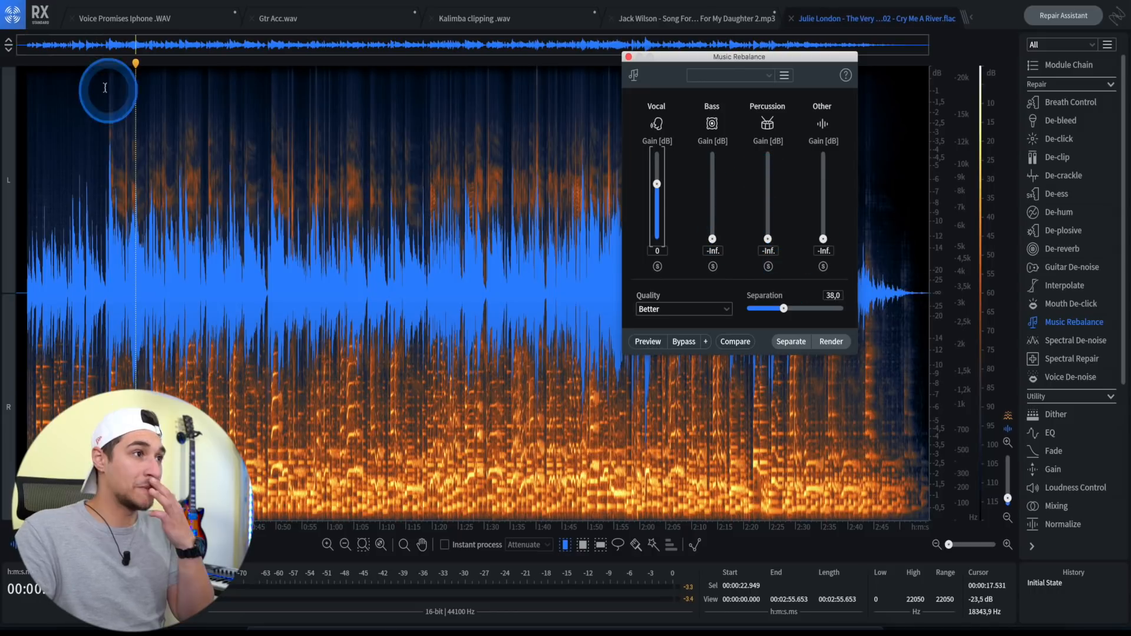
pyautogui.click(107, 76)
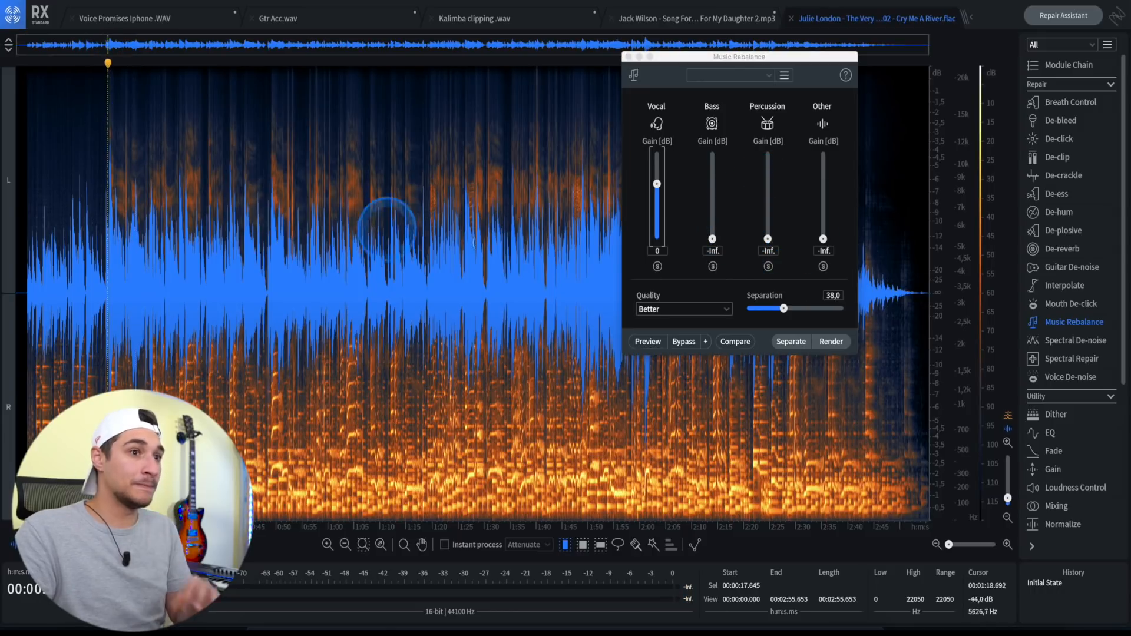
pyautogui.click(635, 343)
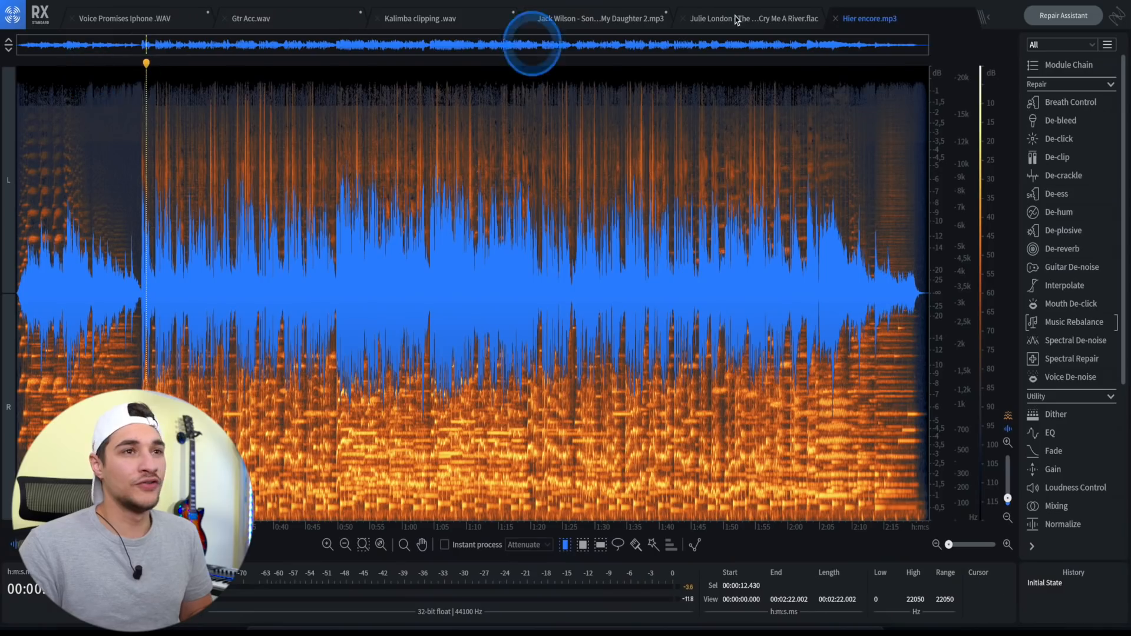
# Remove the vocal from Hier encore.mp3 in Music Rebalance with Vocal gain -Inf, and preview it at Good quality with Separation 18.3.
pyautogui.click(1071, 323)
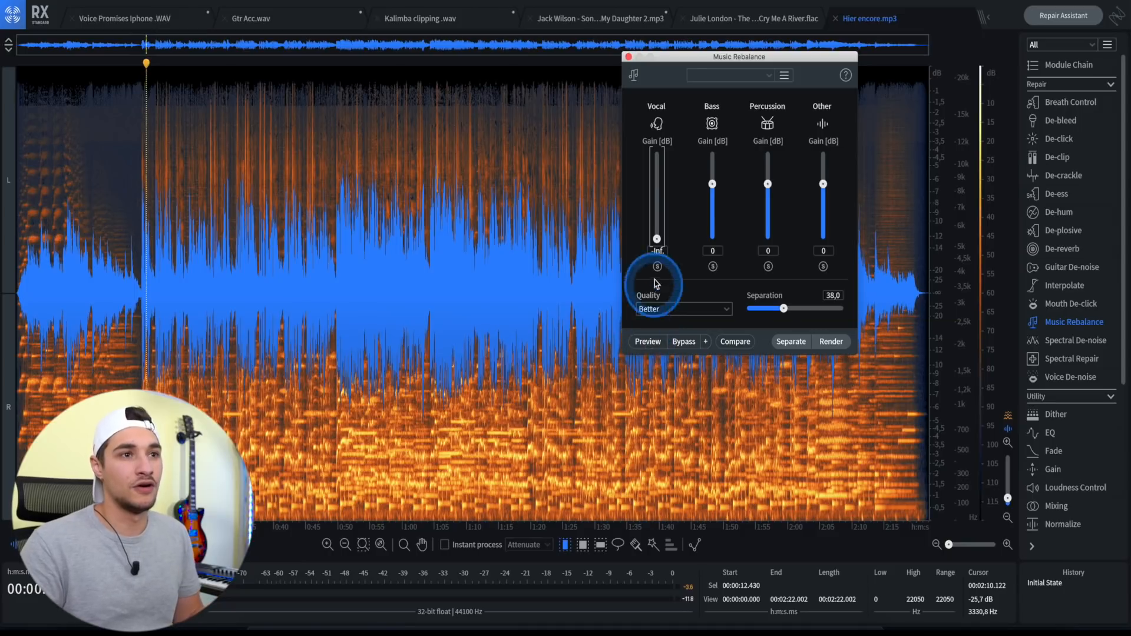
pyautogui.click(648, 342)
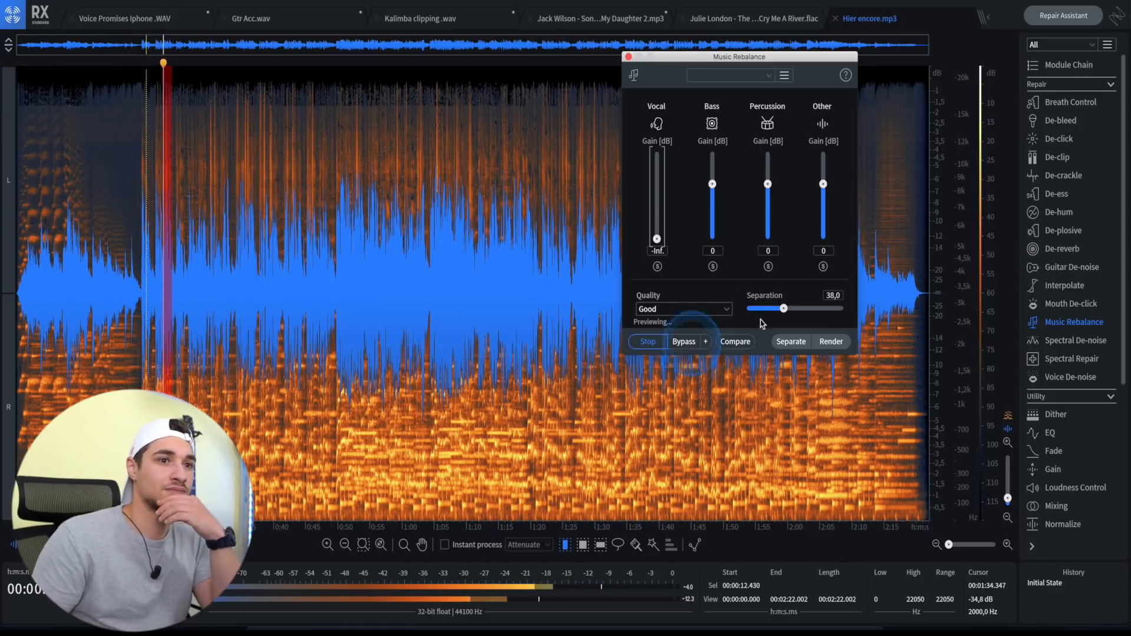
pyautogui.moveTo(784, 310); pyautogui.dragTo(764, 309)
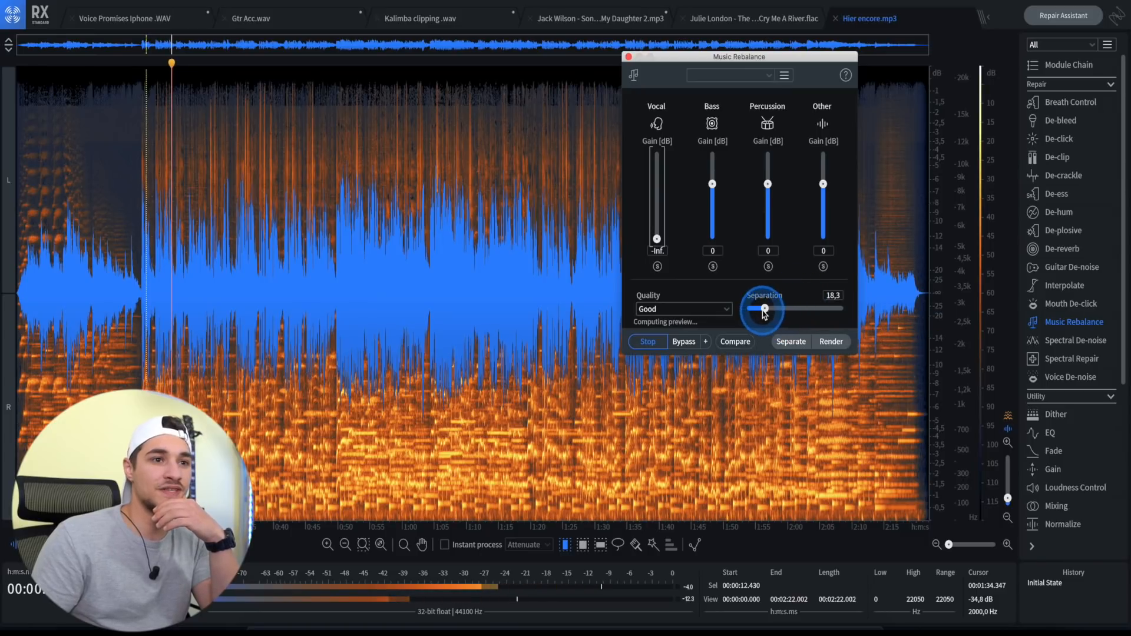
pyautogui.click(683, 310)
pyautogui.click(663, 326)
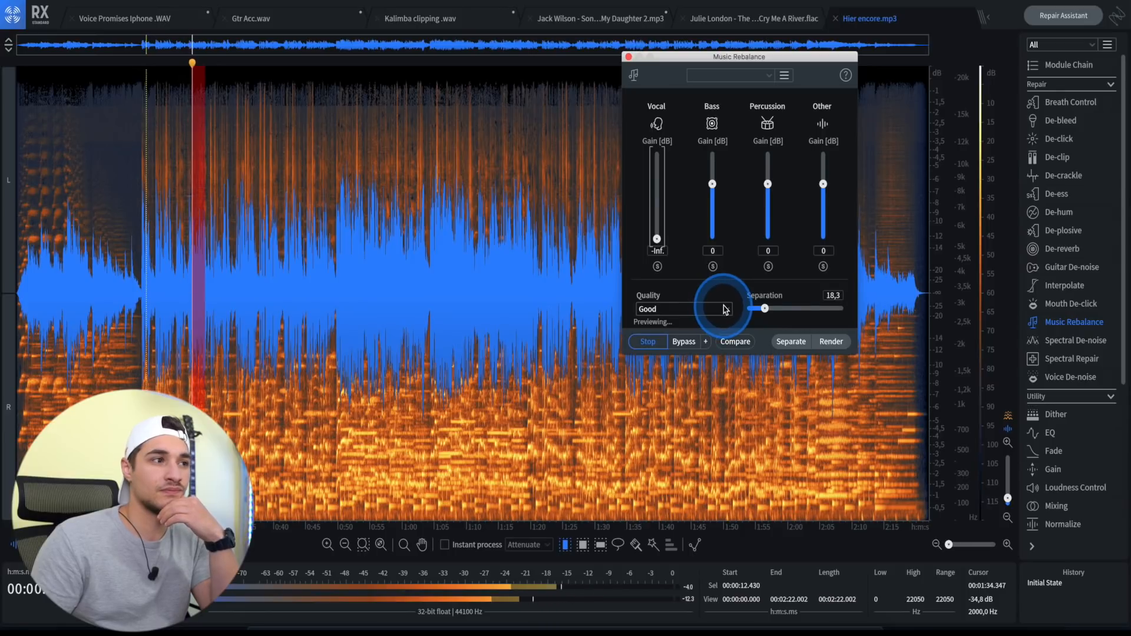
pyautogui.press('space')
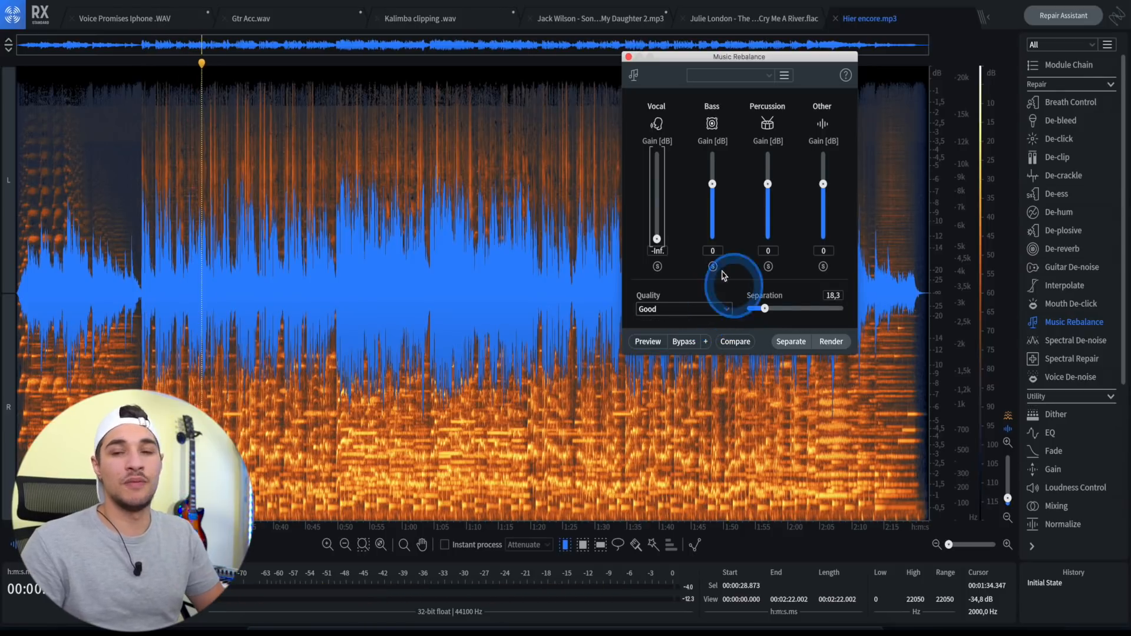
pyautogui.click(666, 310)
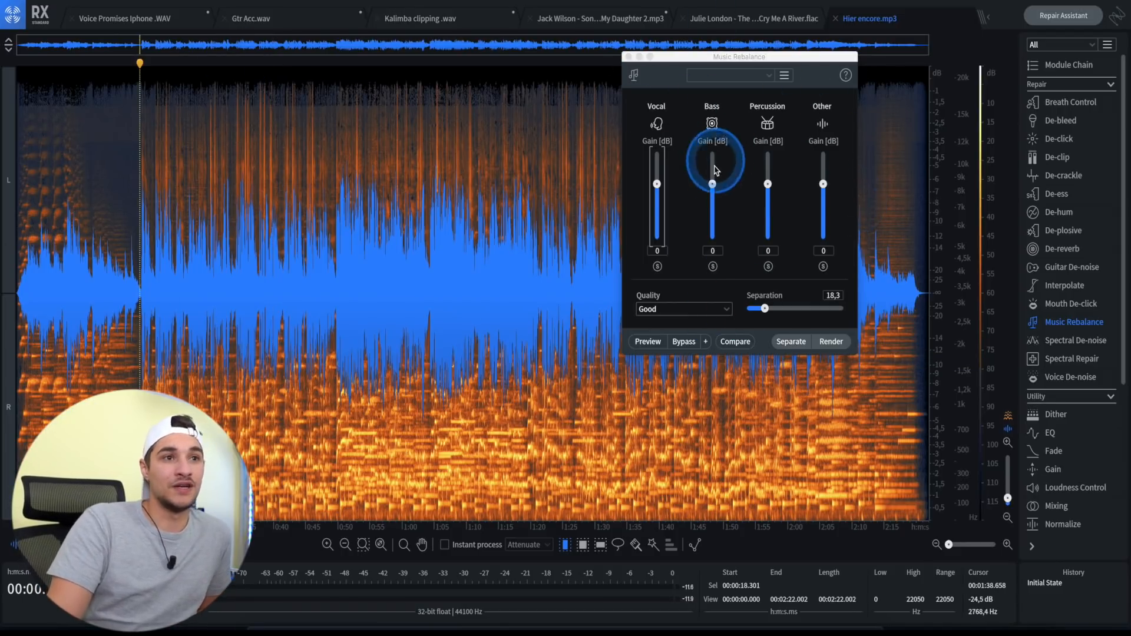
# Isolate the Hier encore vocal by lowering Bass, Percussion and Other to -Inf, set Separation to 28.0, and preview the result.
pyautogui.moveTo(712, 185); pyautogui.dragTo(721, 284)
pyautogui.moveTo(767, 185); pyautogui.dragTo(782, 289)
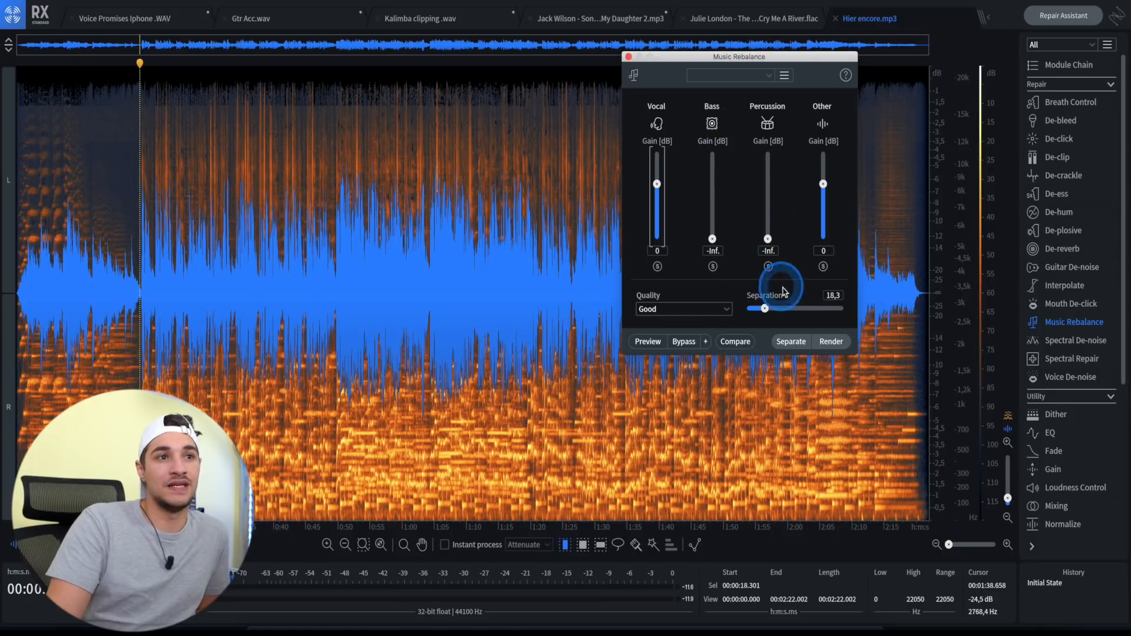
pyautogui.moveTo(829, 186); pyautogui.dragTo(823, 240)
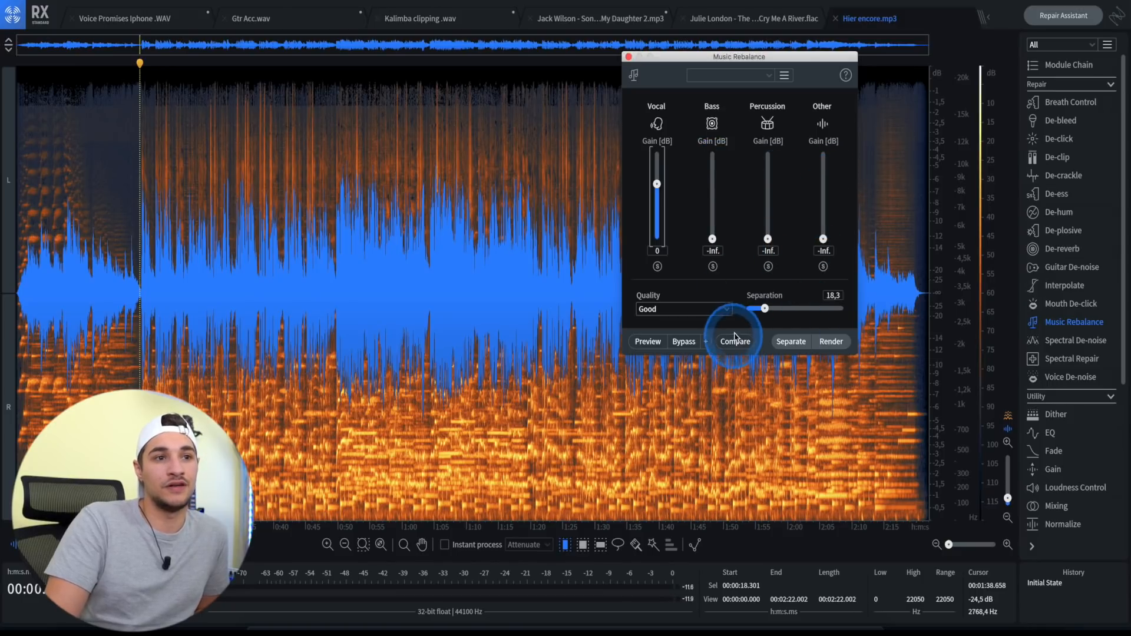
pyautogui.moveTo(763, 308); pyautogui.dragTo(776, 313)
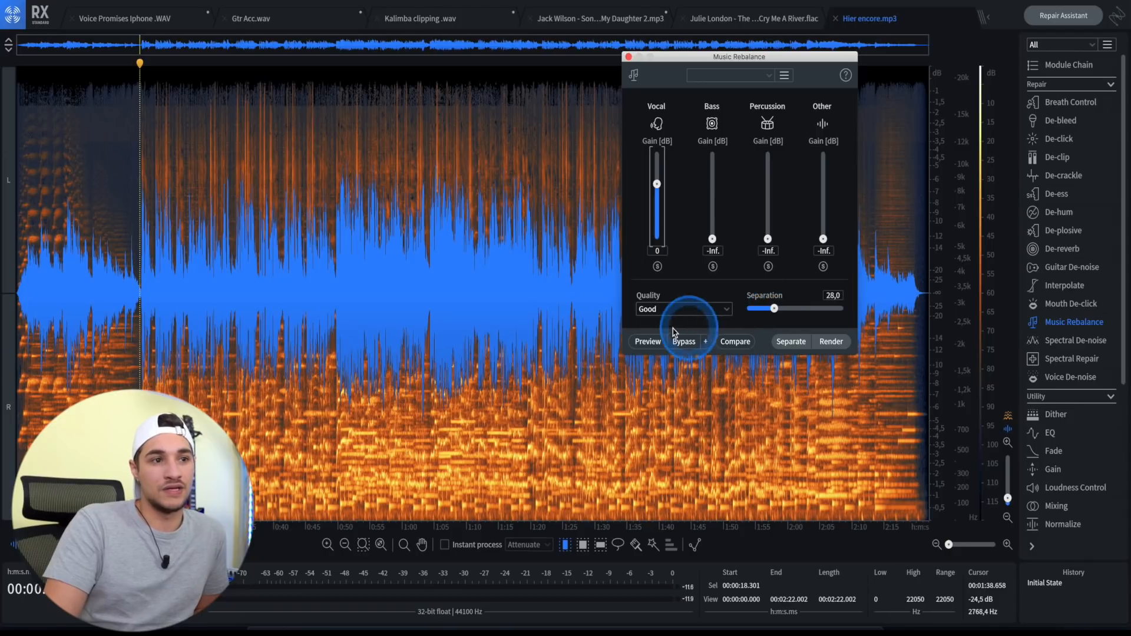
pyautogui.click(647, 342)
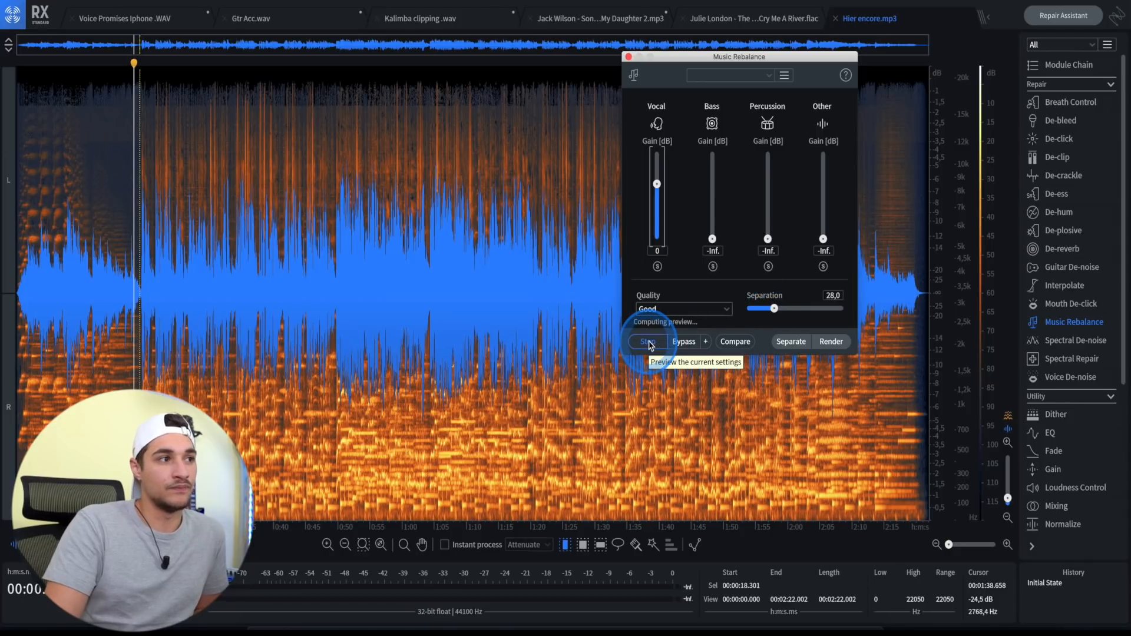